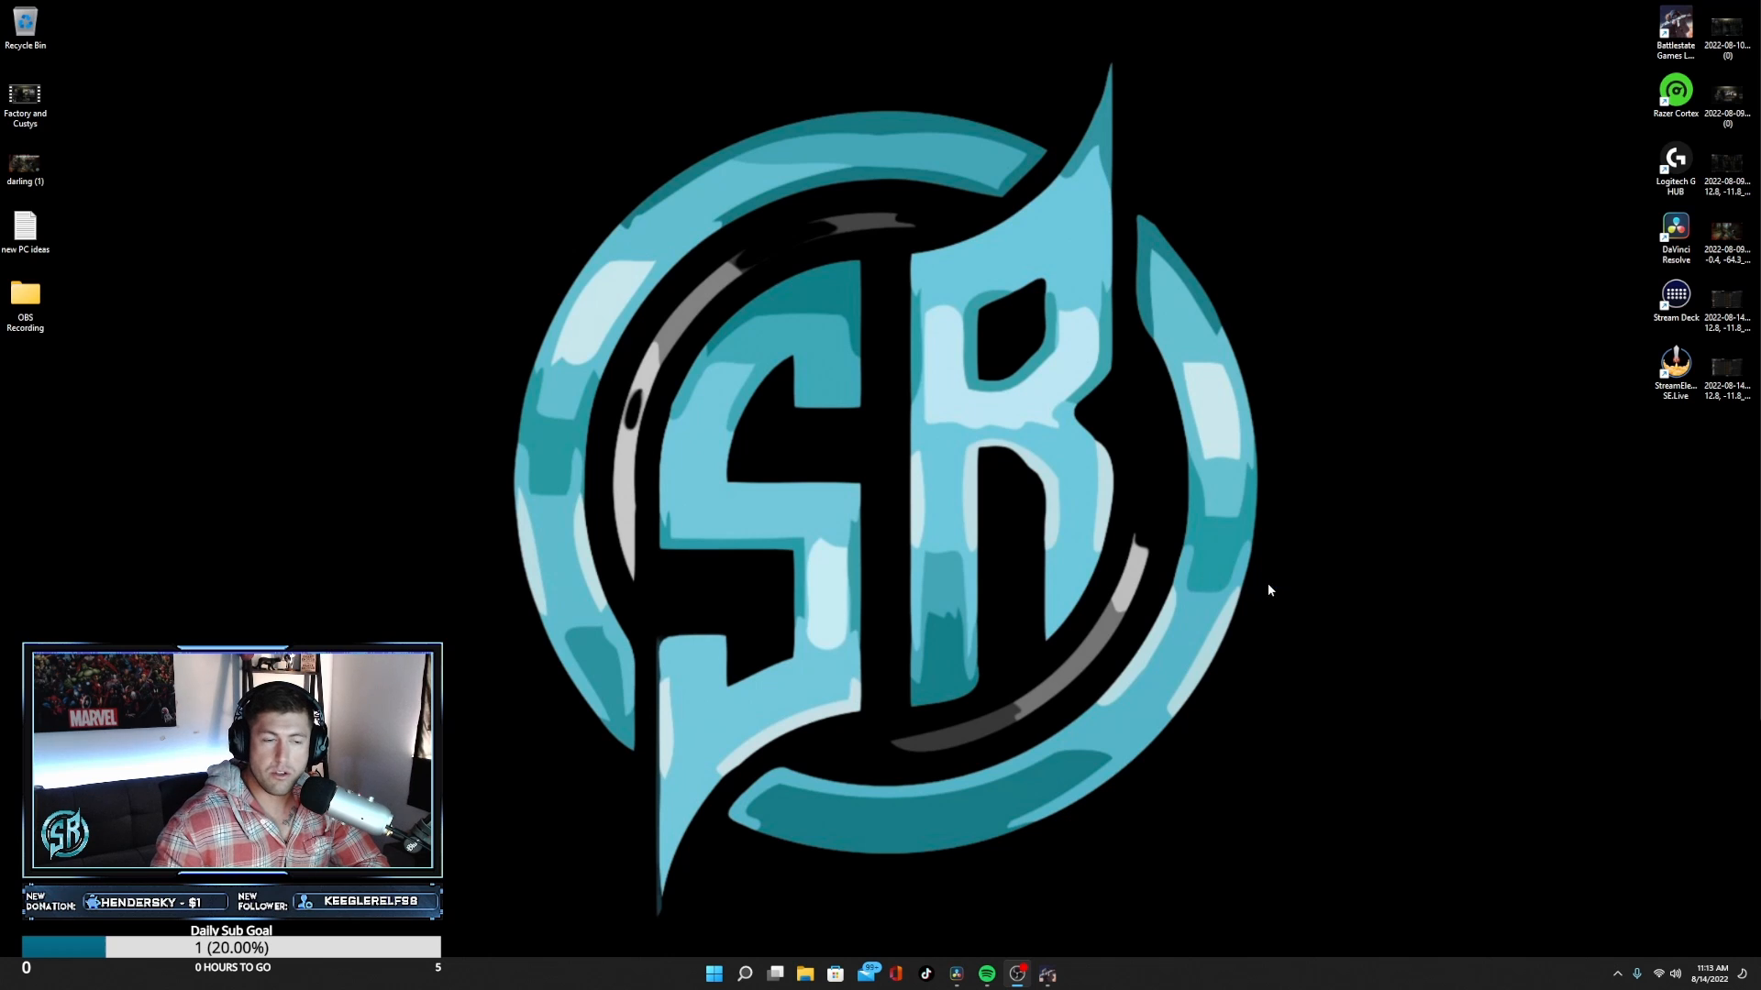
# - Launch the Battlestate Games launcher and open the Escape from Tarkov Screenshots folder from the account options
pyautogui.click(1051, 973)
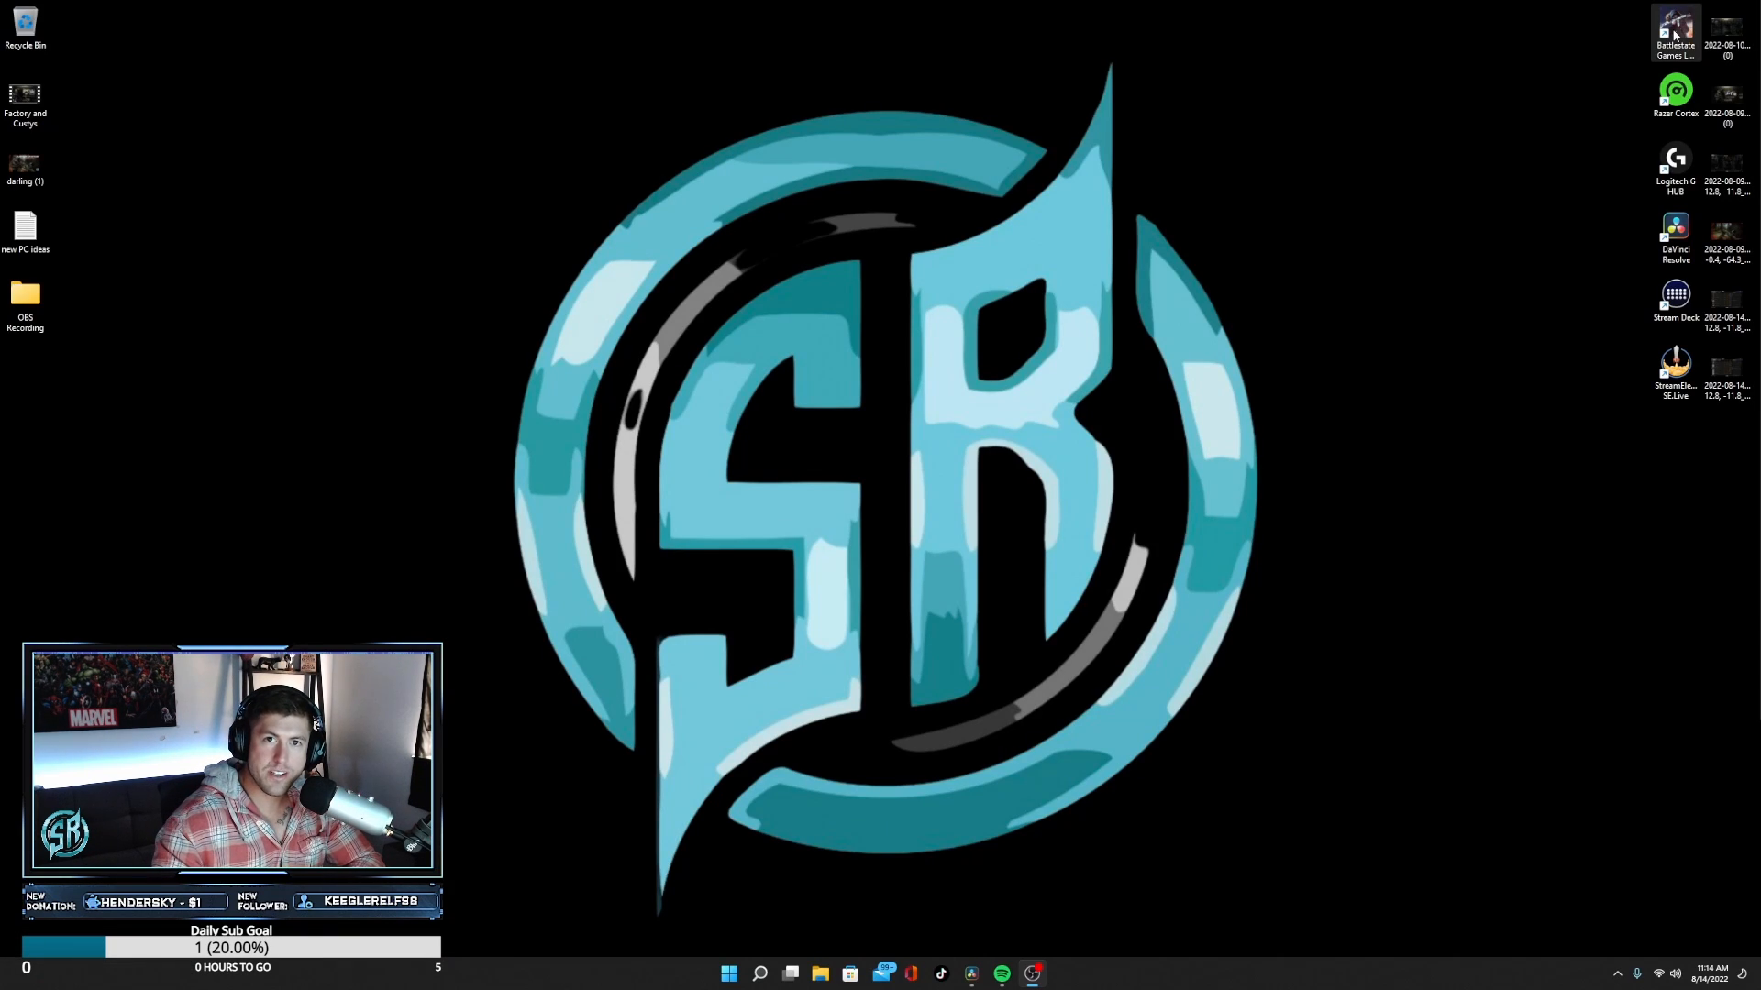
pyautogui.doubleClick(1674, 35)
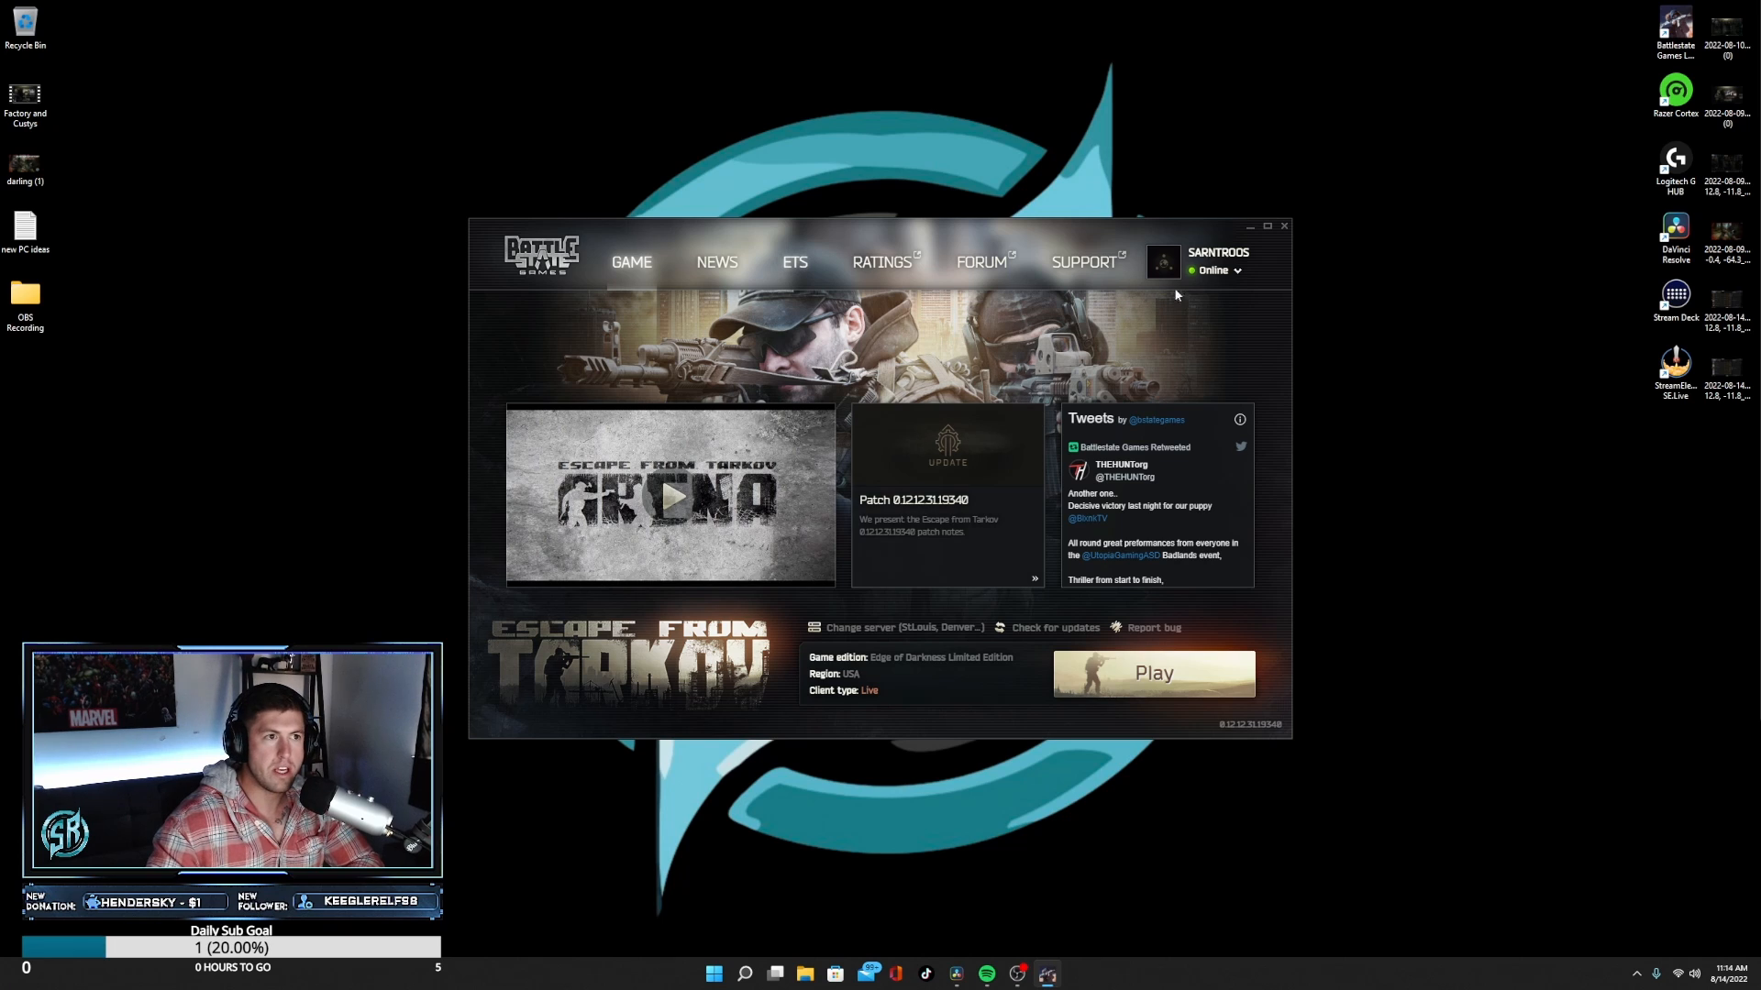
pyautogui.click(1229, 275)
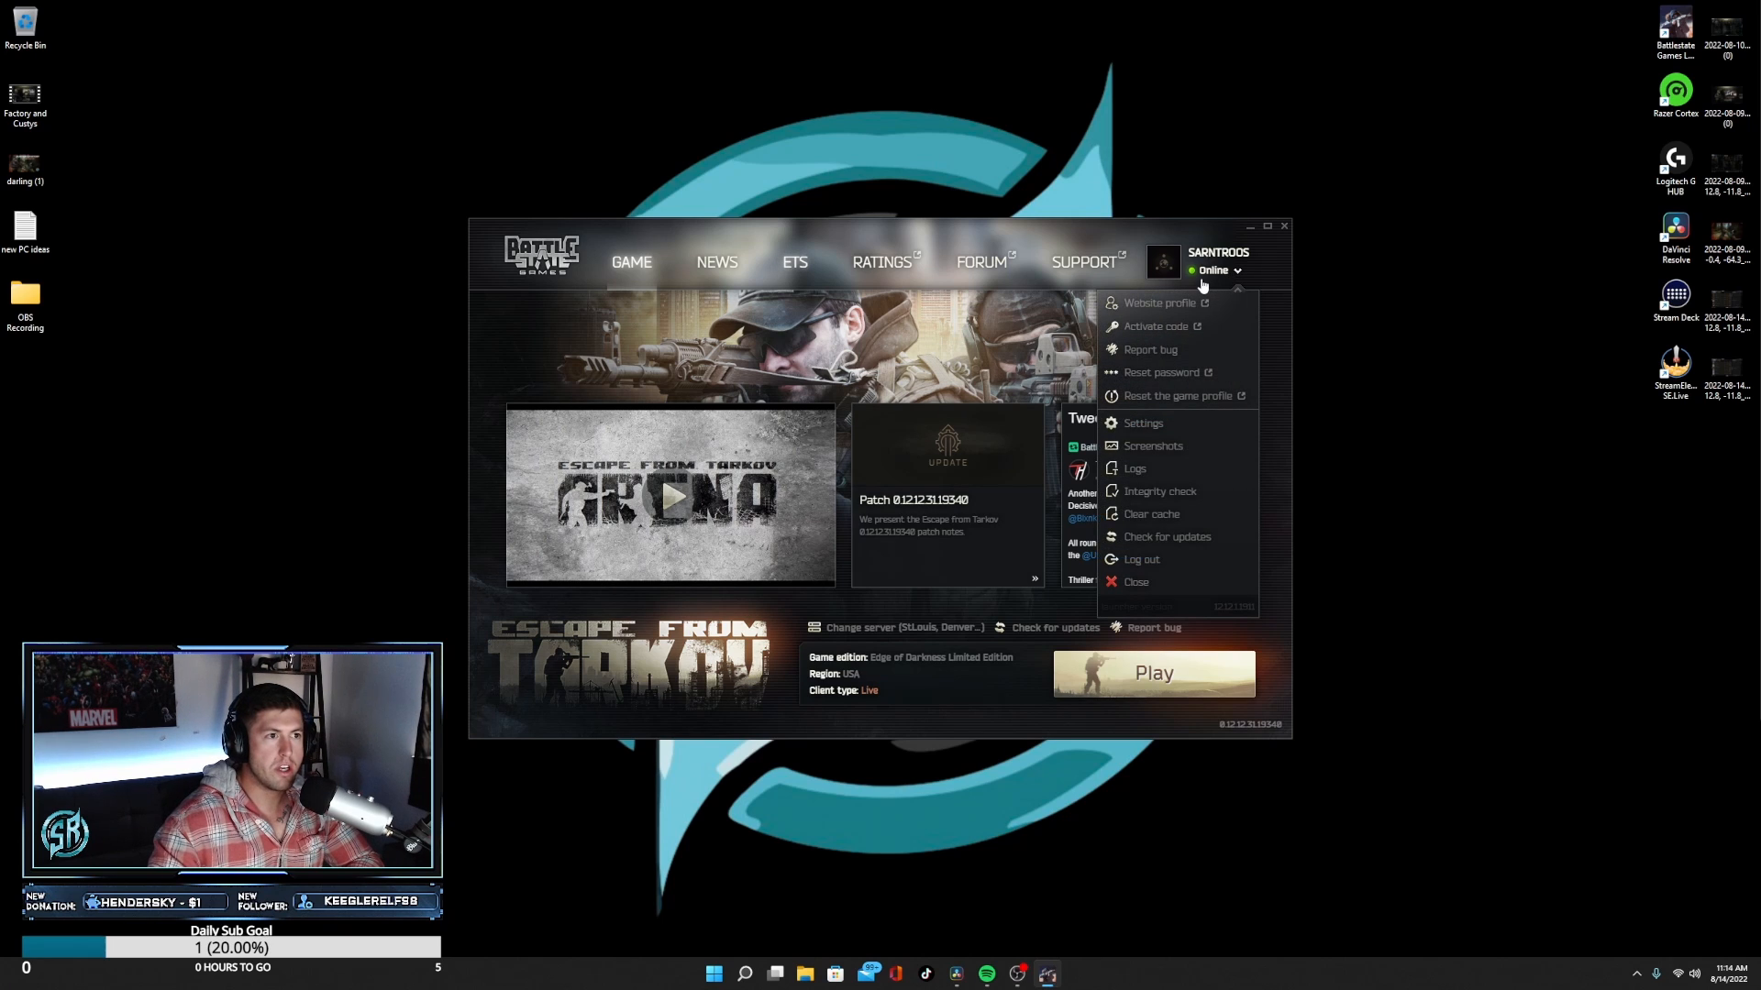
pyautogui.click(1154, 447)
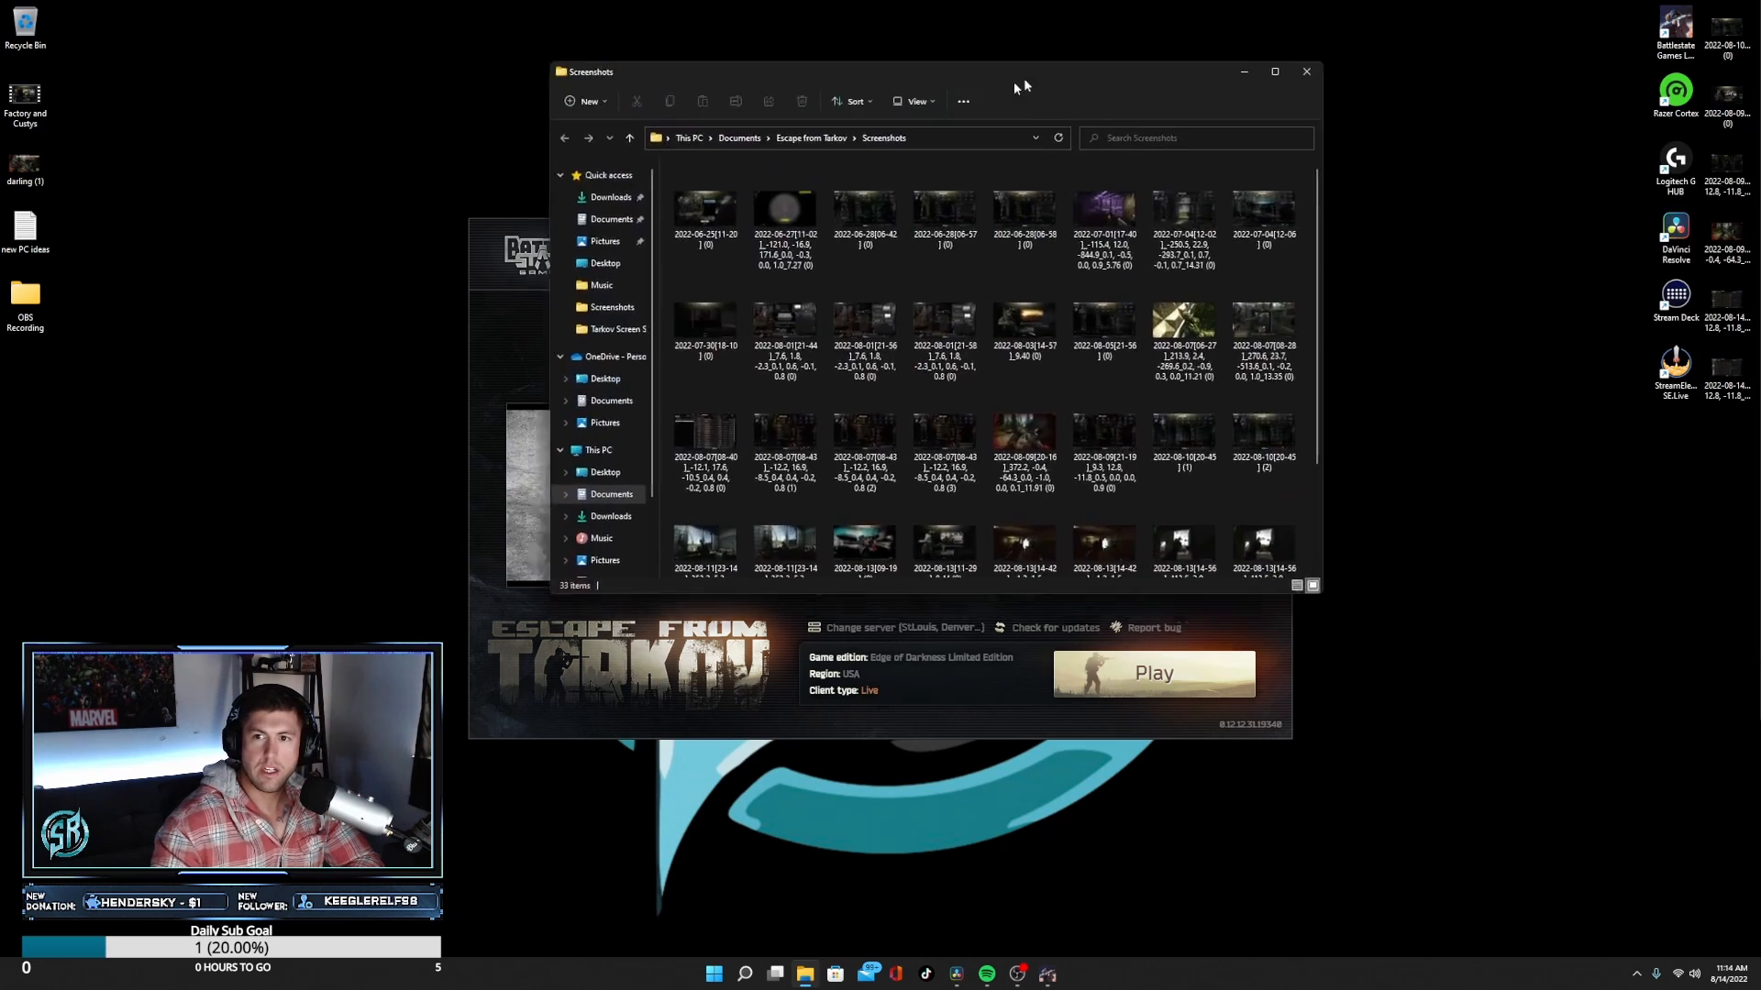
# - Look through the saved Escape from Tarkov screenshots, and close the folder and the launcher
pyautogui.moveTo(1014, 81); pyautogui.dragTo(820, 96)
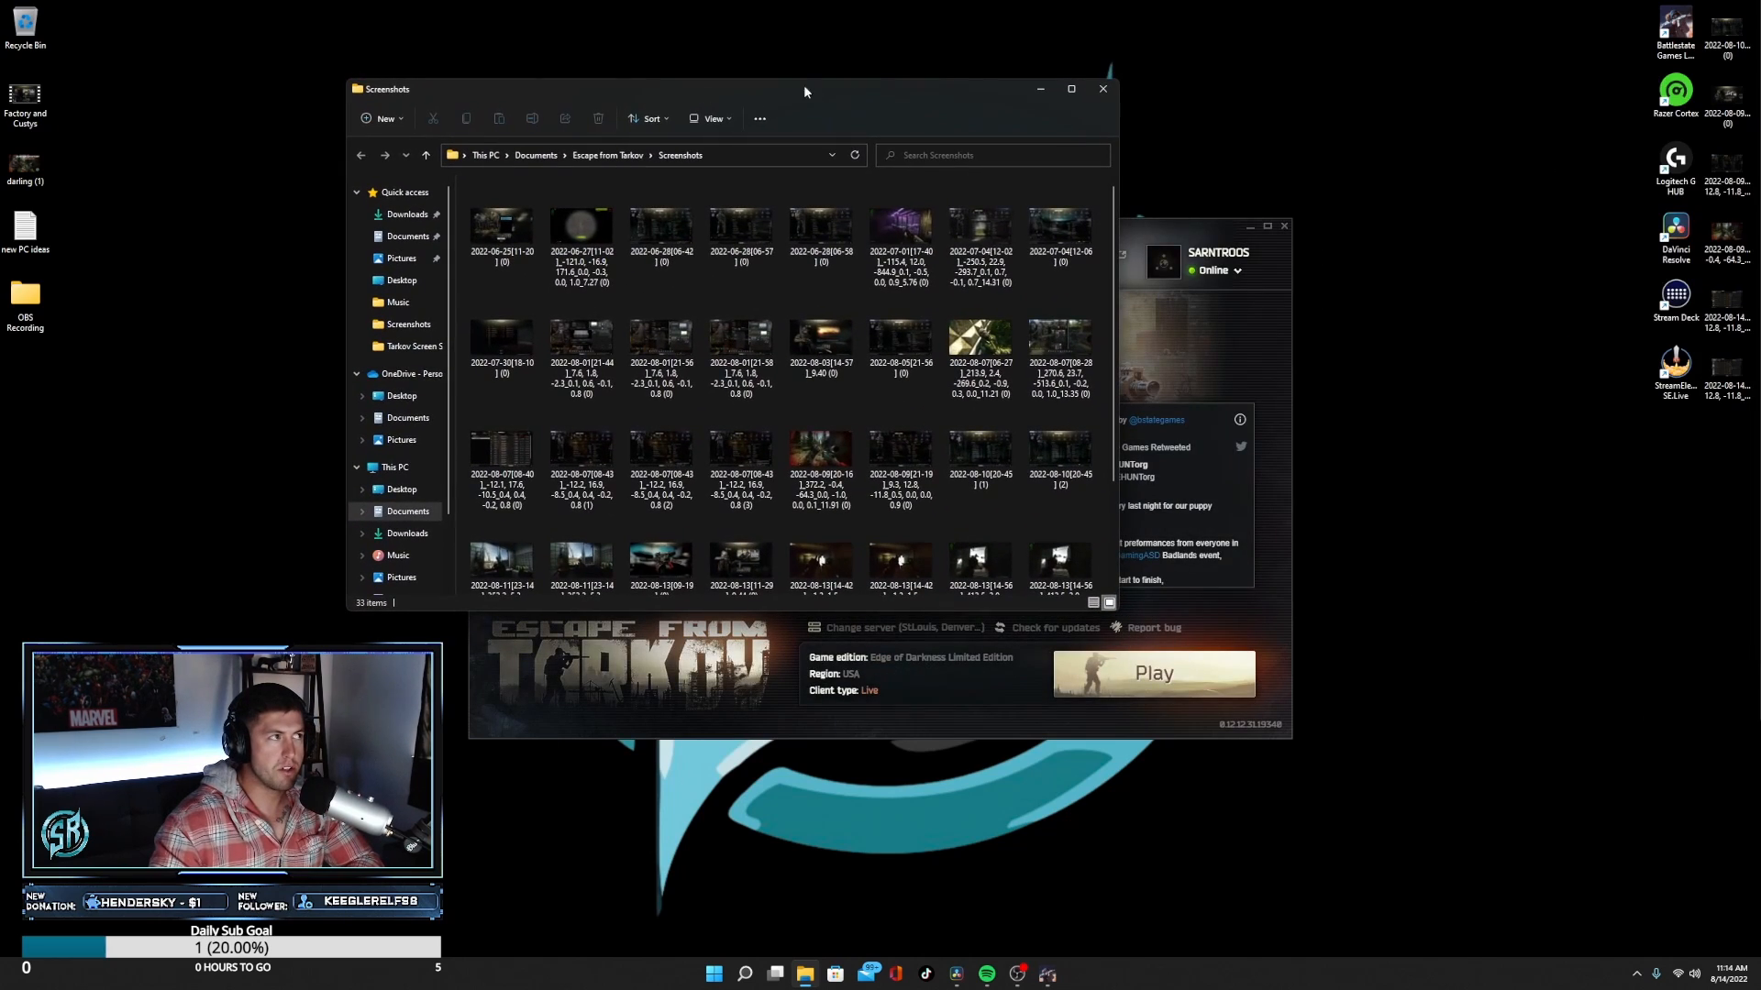
pyautogui.scroll(-2, 911, 299)
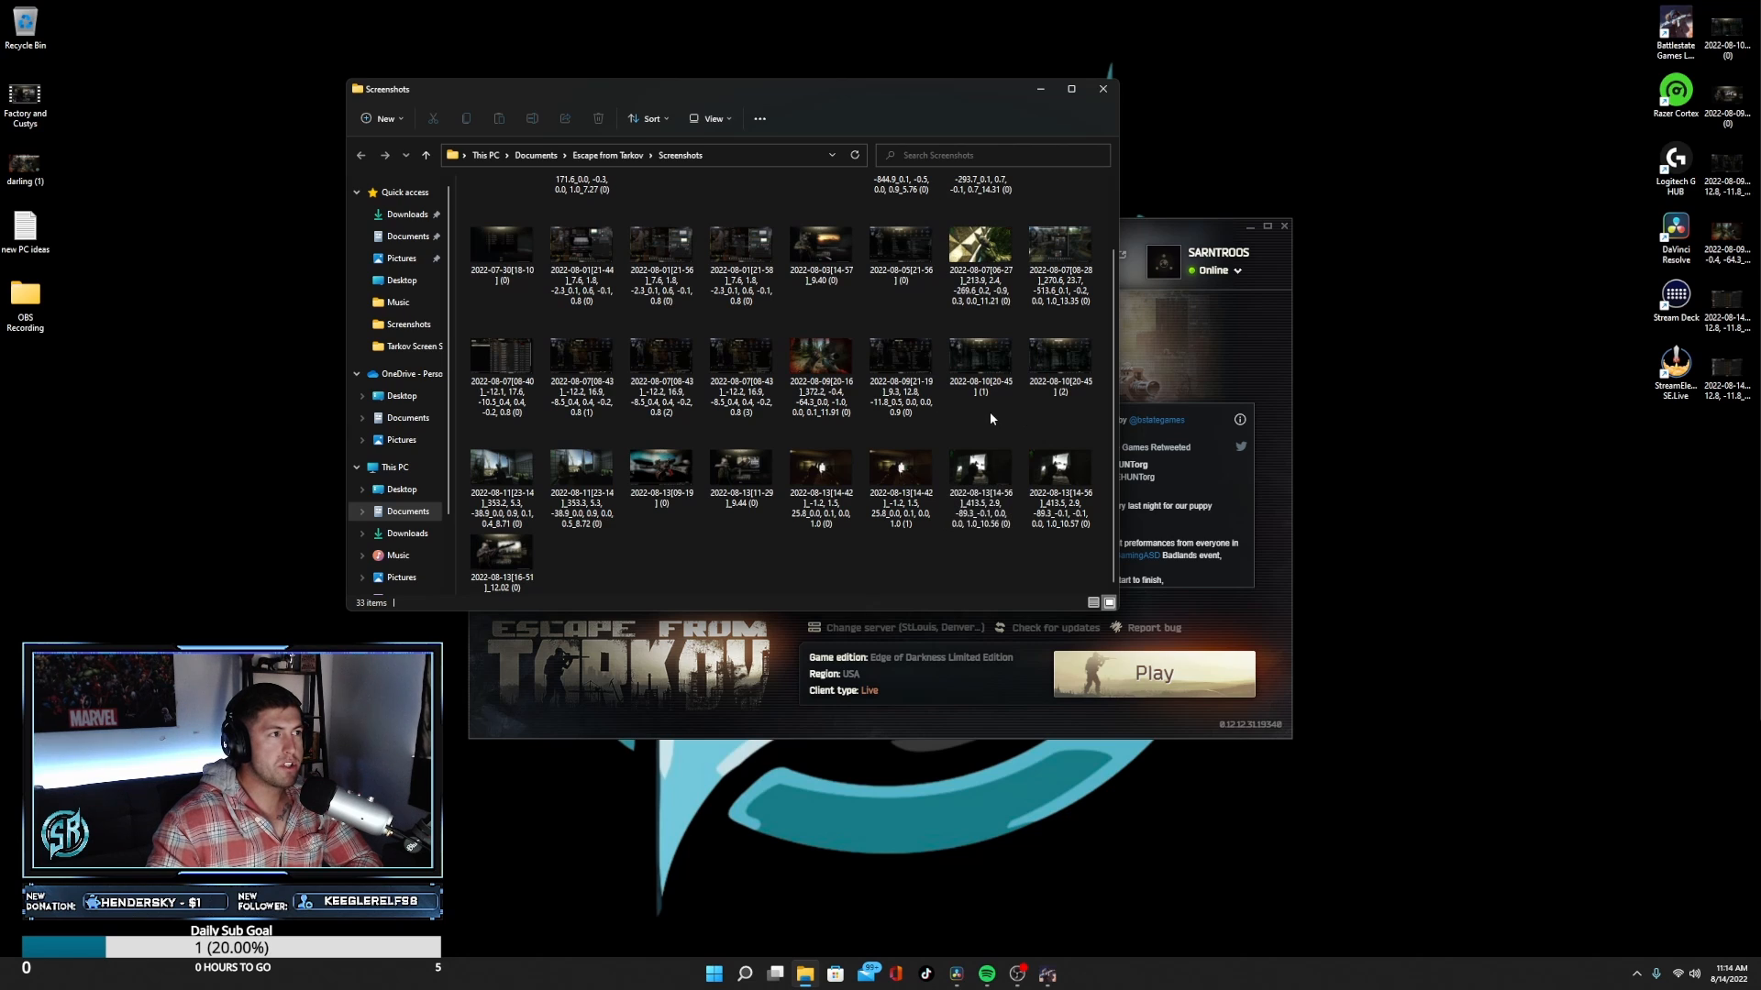
pyautogui.scroll(2, 989, 411)
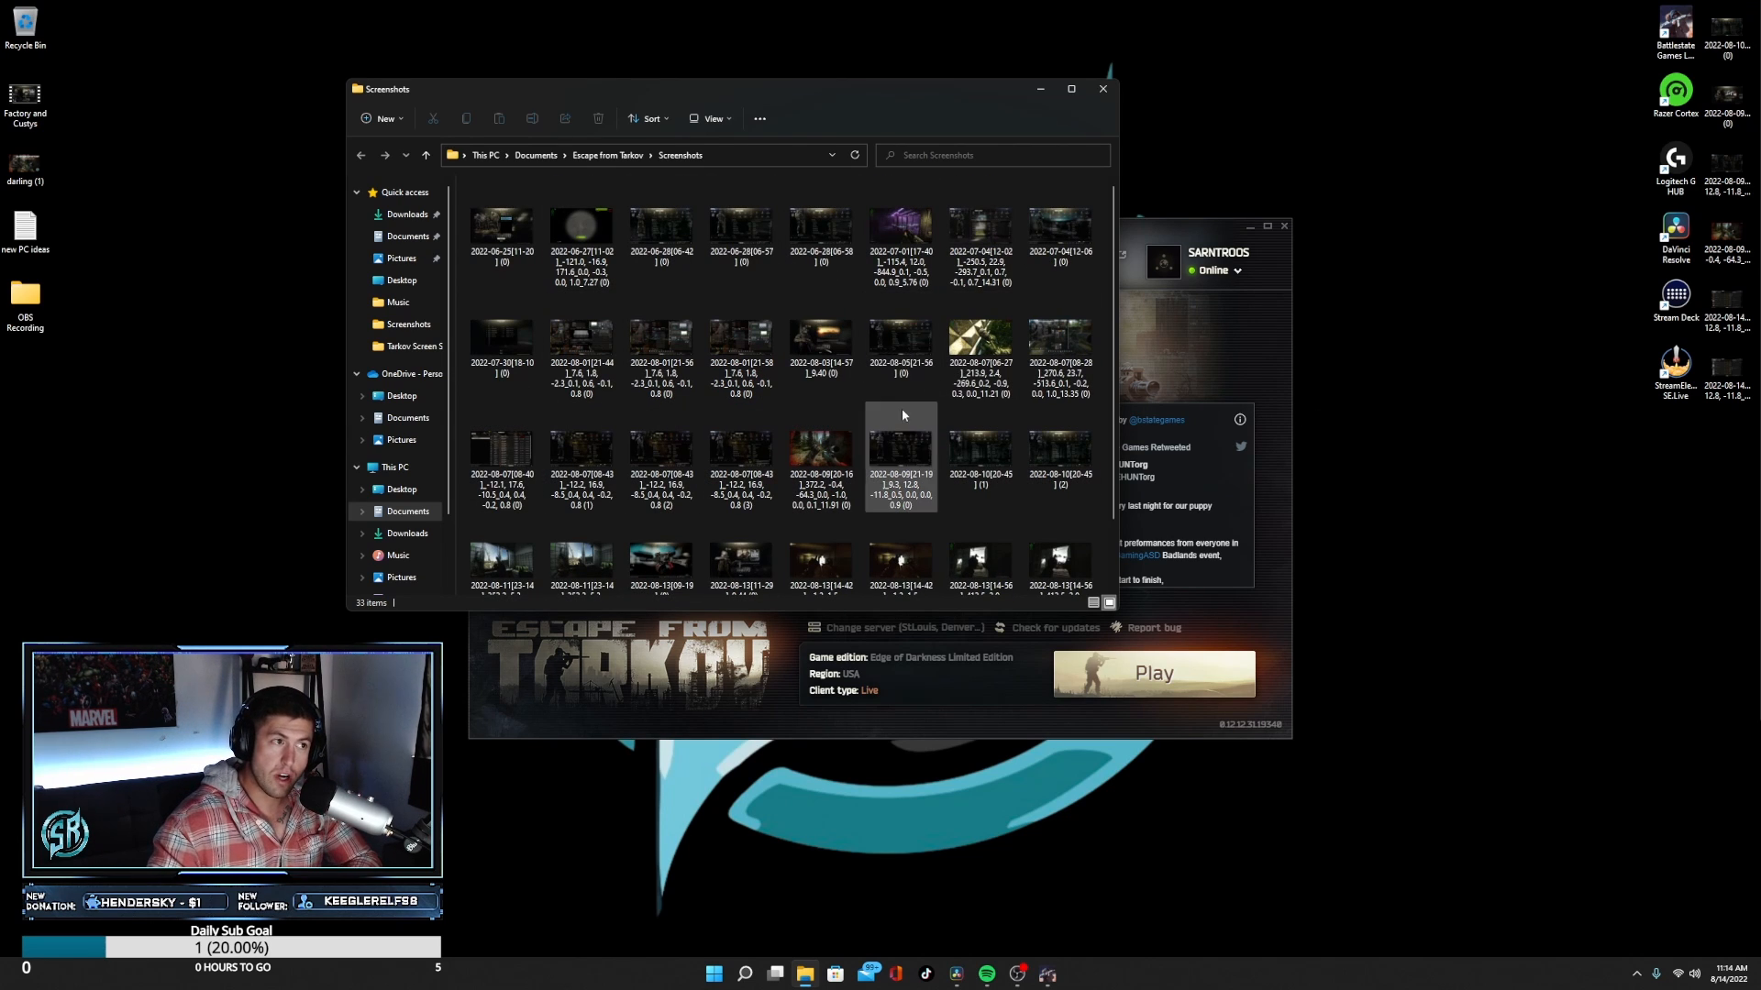
pyautogui.click(1103, 90)
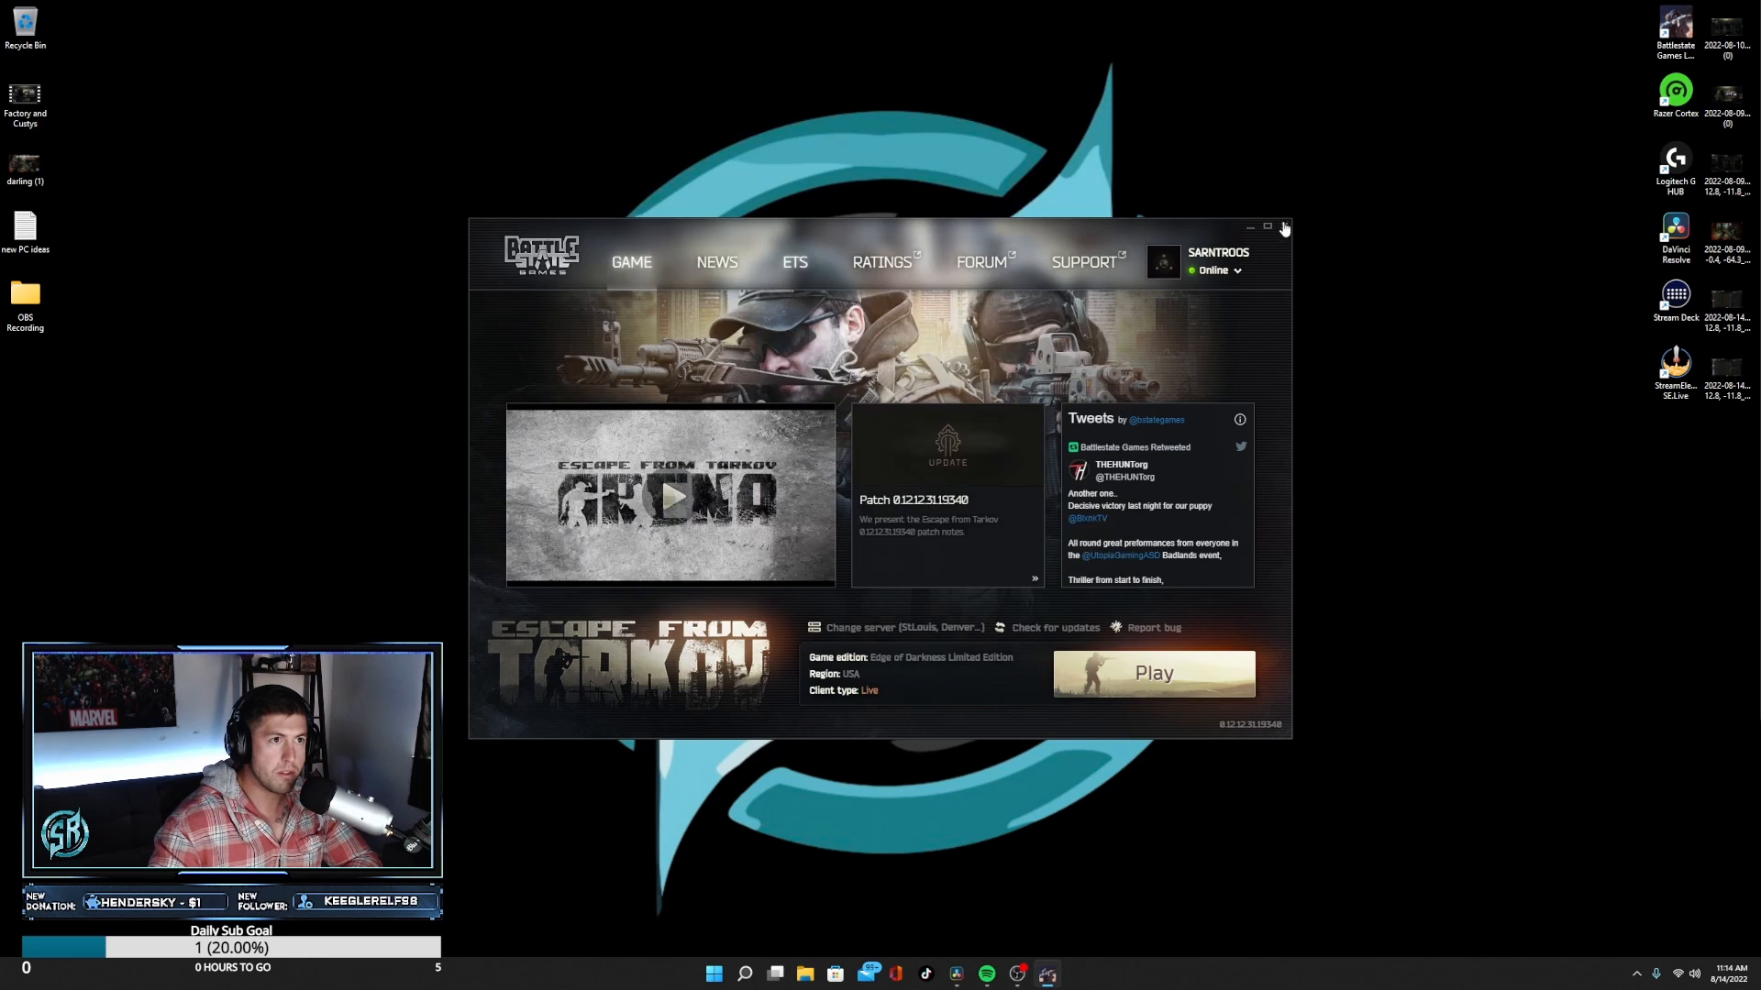
pyautogui.click(1283, 227)
# - Set the two 2022-08-14 task screenshots apart on an empty area of the desktop and view each one
pyautogui.moveTo(1734, 365); pyautogui.dragTo(1374, 431)
pyautogui.moveTo(1717, 301); pyautogui.dragTo(1359, 341)
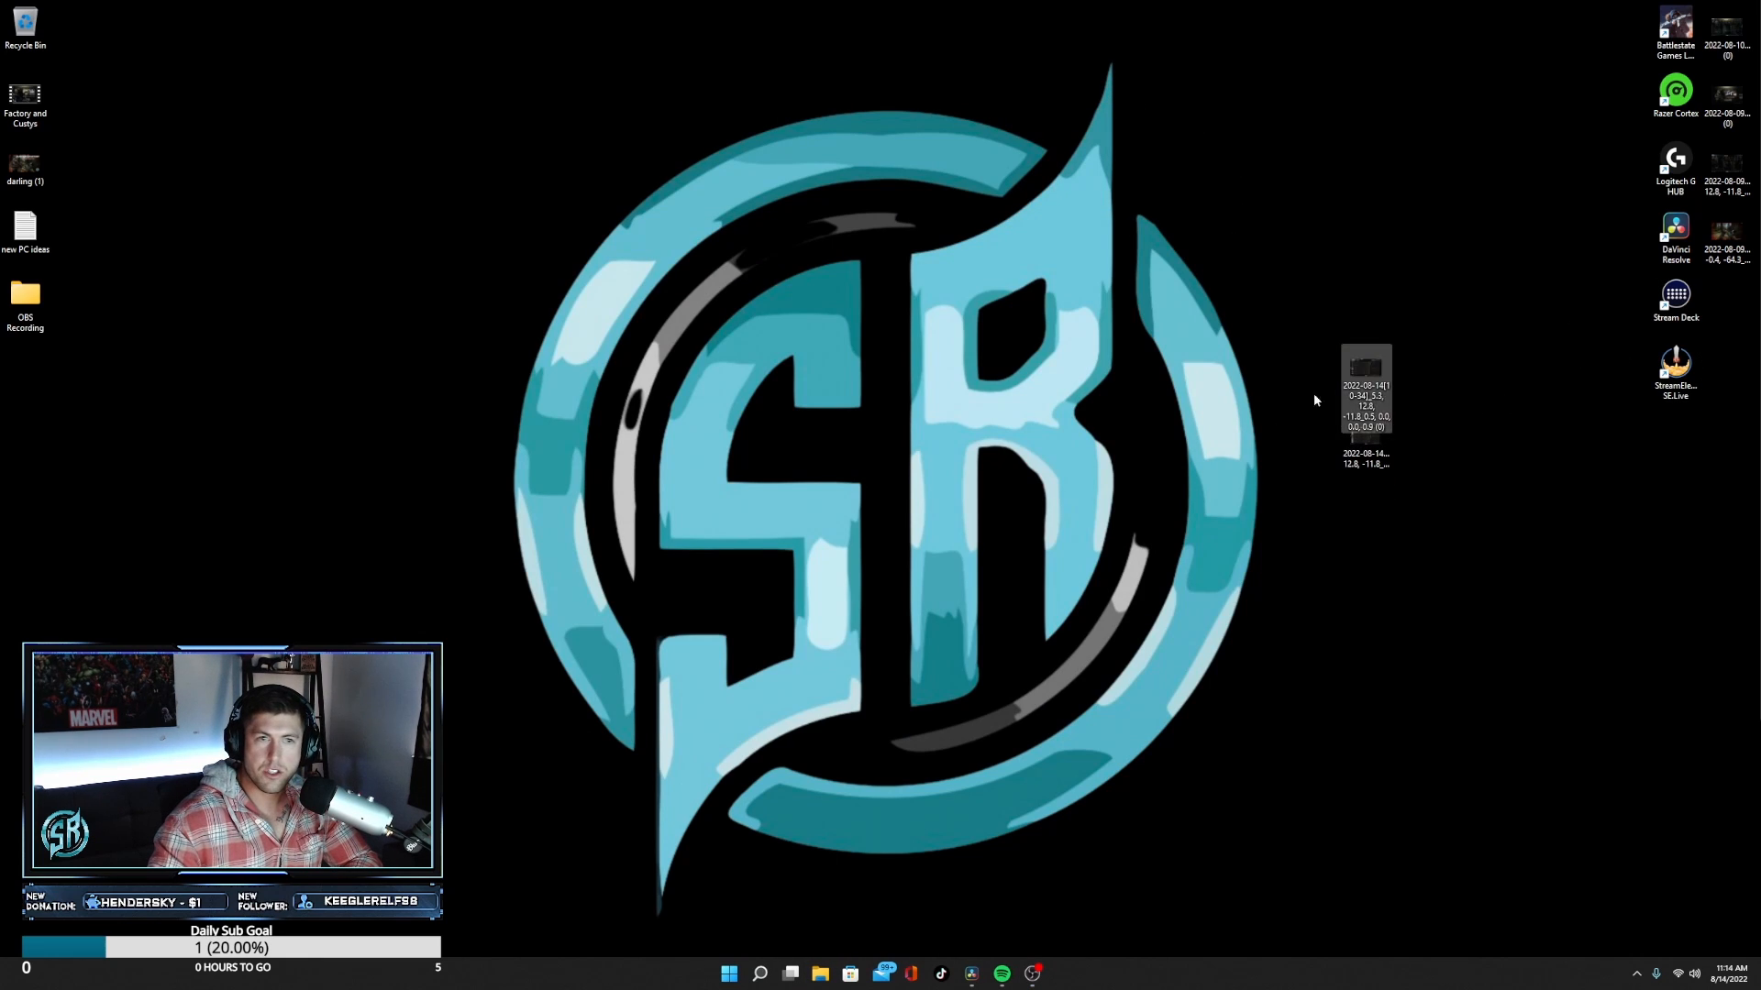
pyautogui.doubleClick(1373, 361)
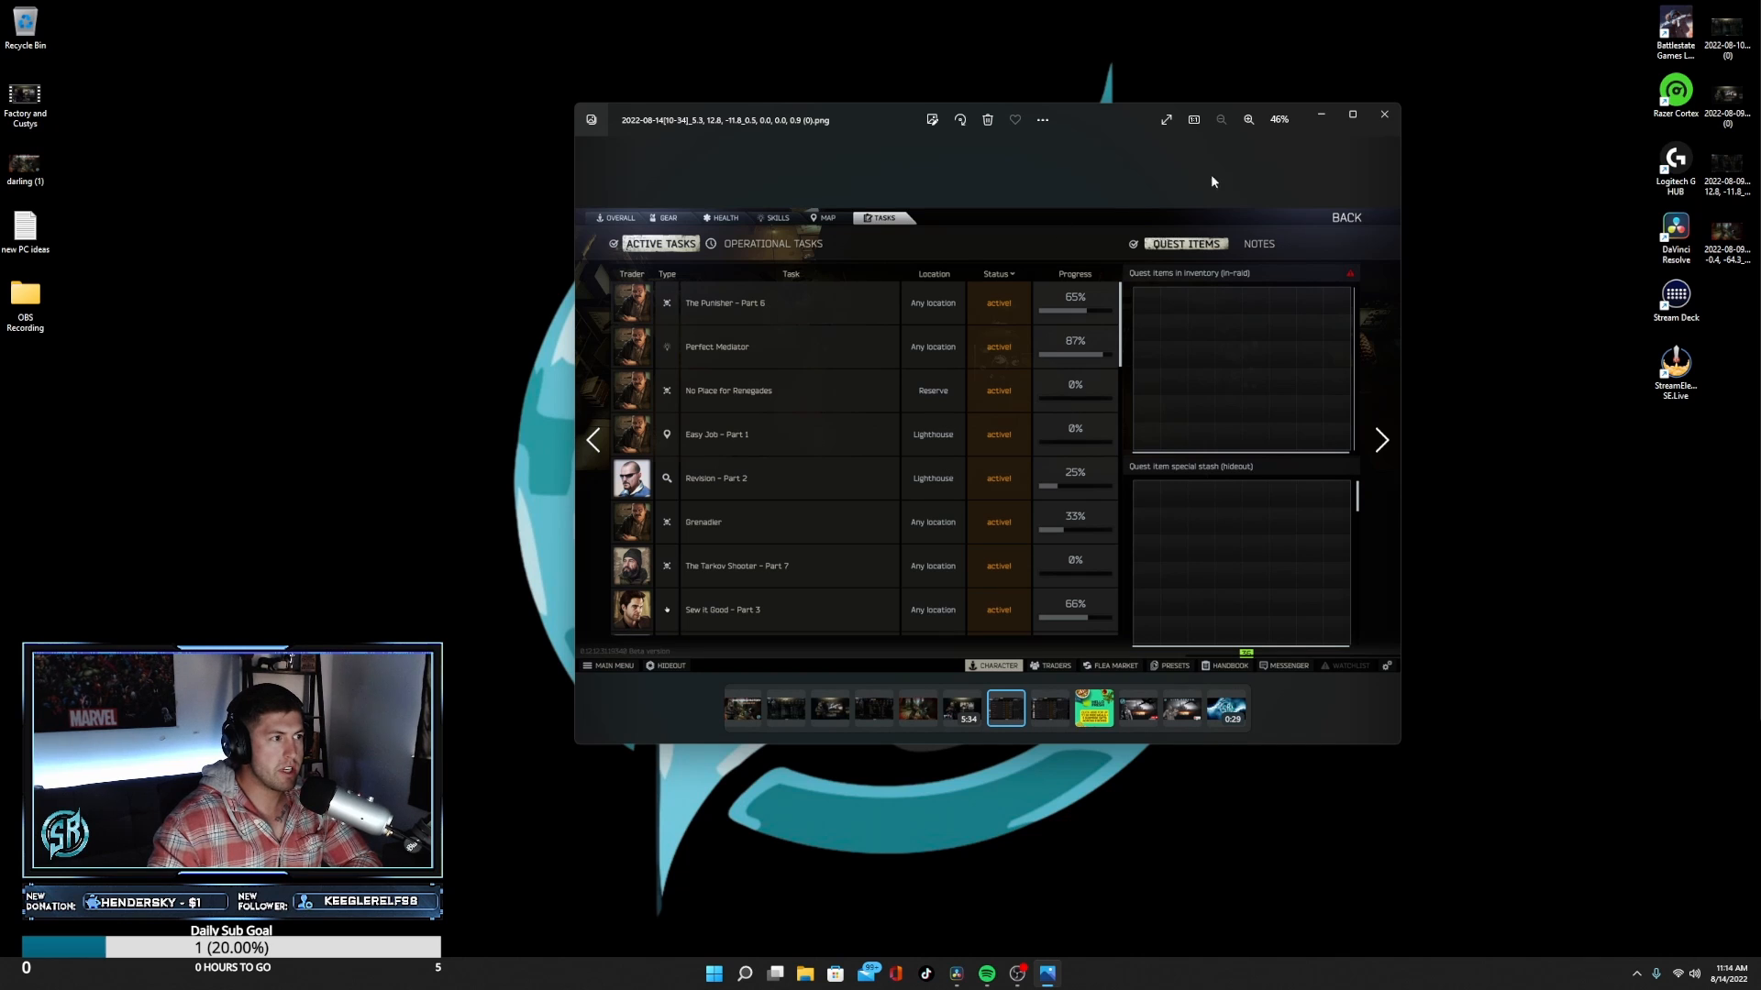
pyautogui.click(1384, 114)
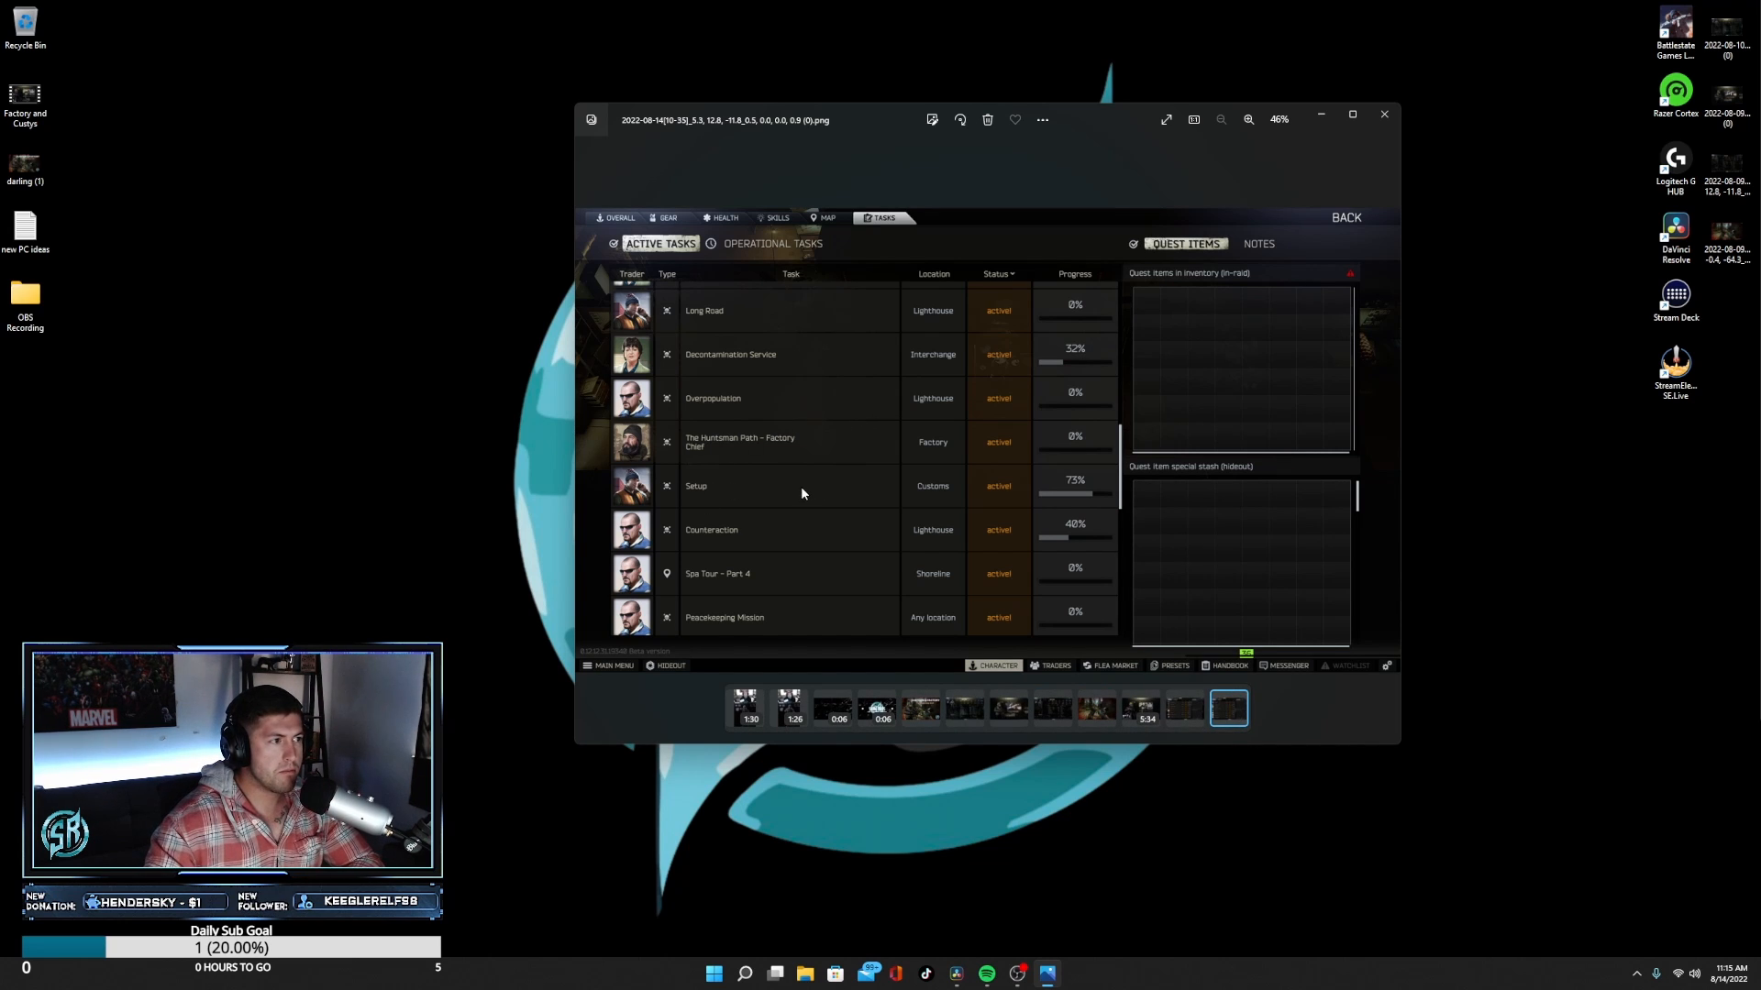
pyautogui.click(1385, 115)
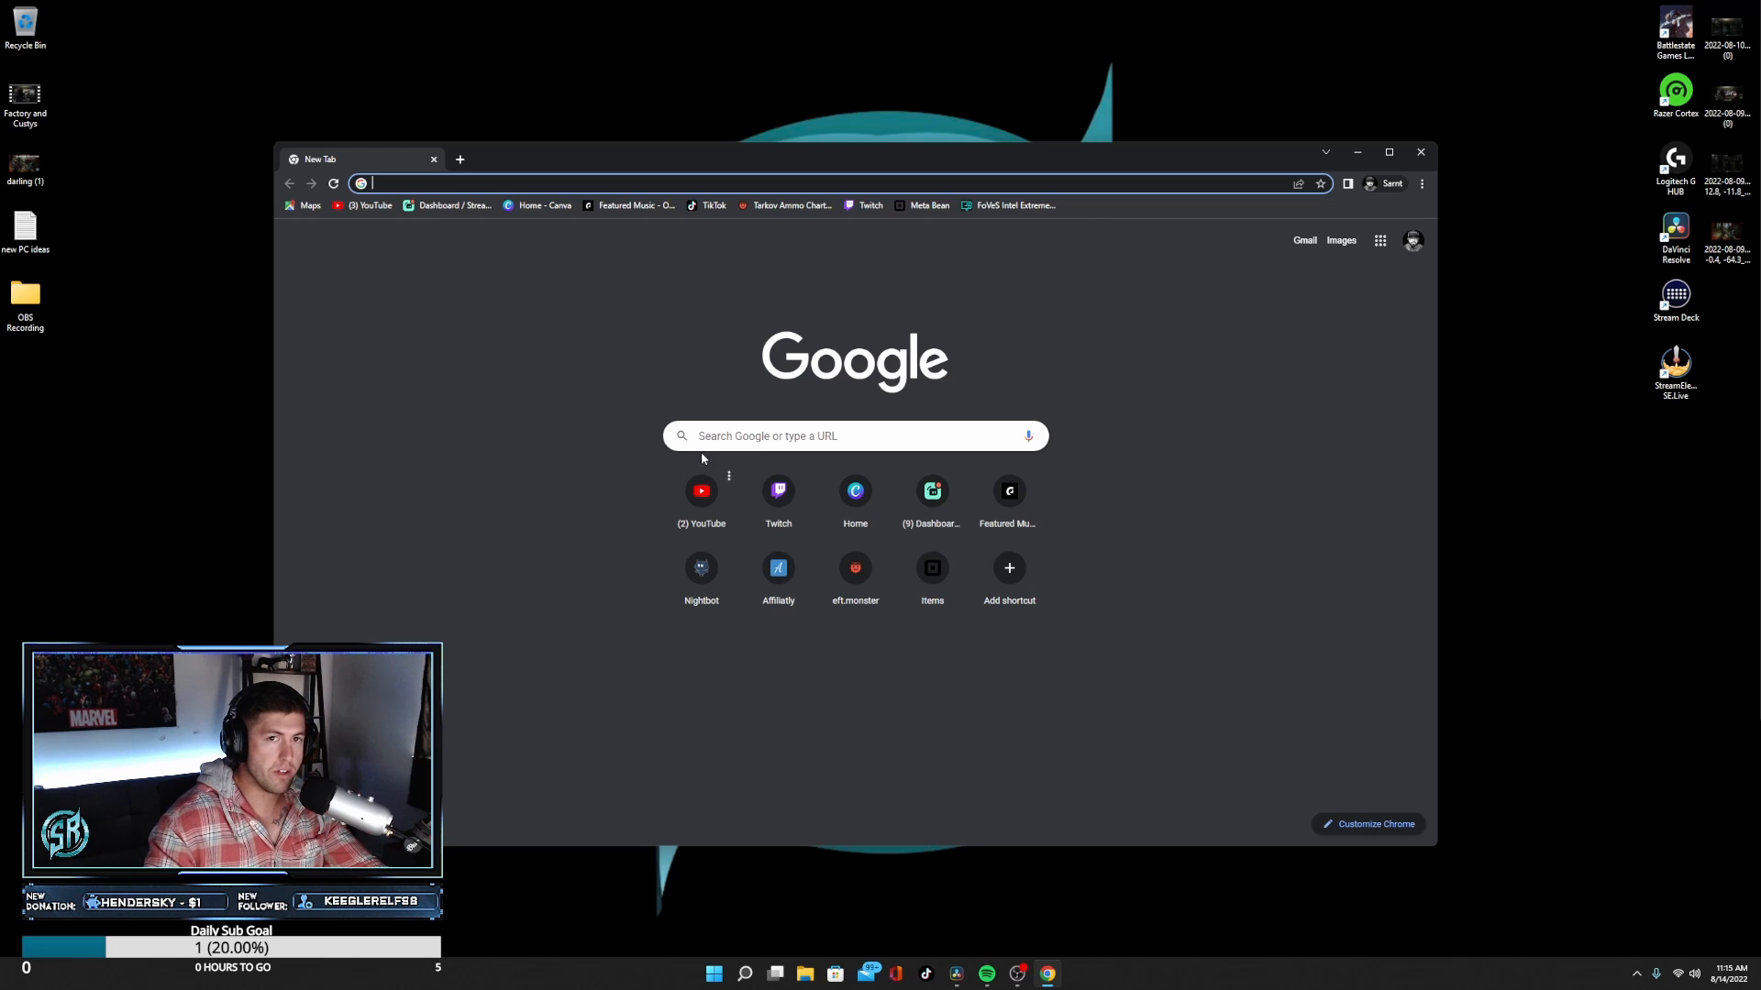
# - Go to Canva and open the recent Twitch Overlay design with the Tarkov task banners
pyautogui.click(545, 207)
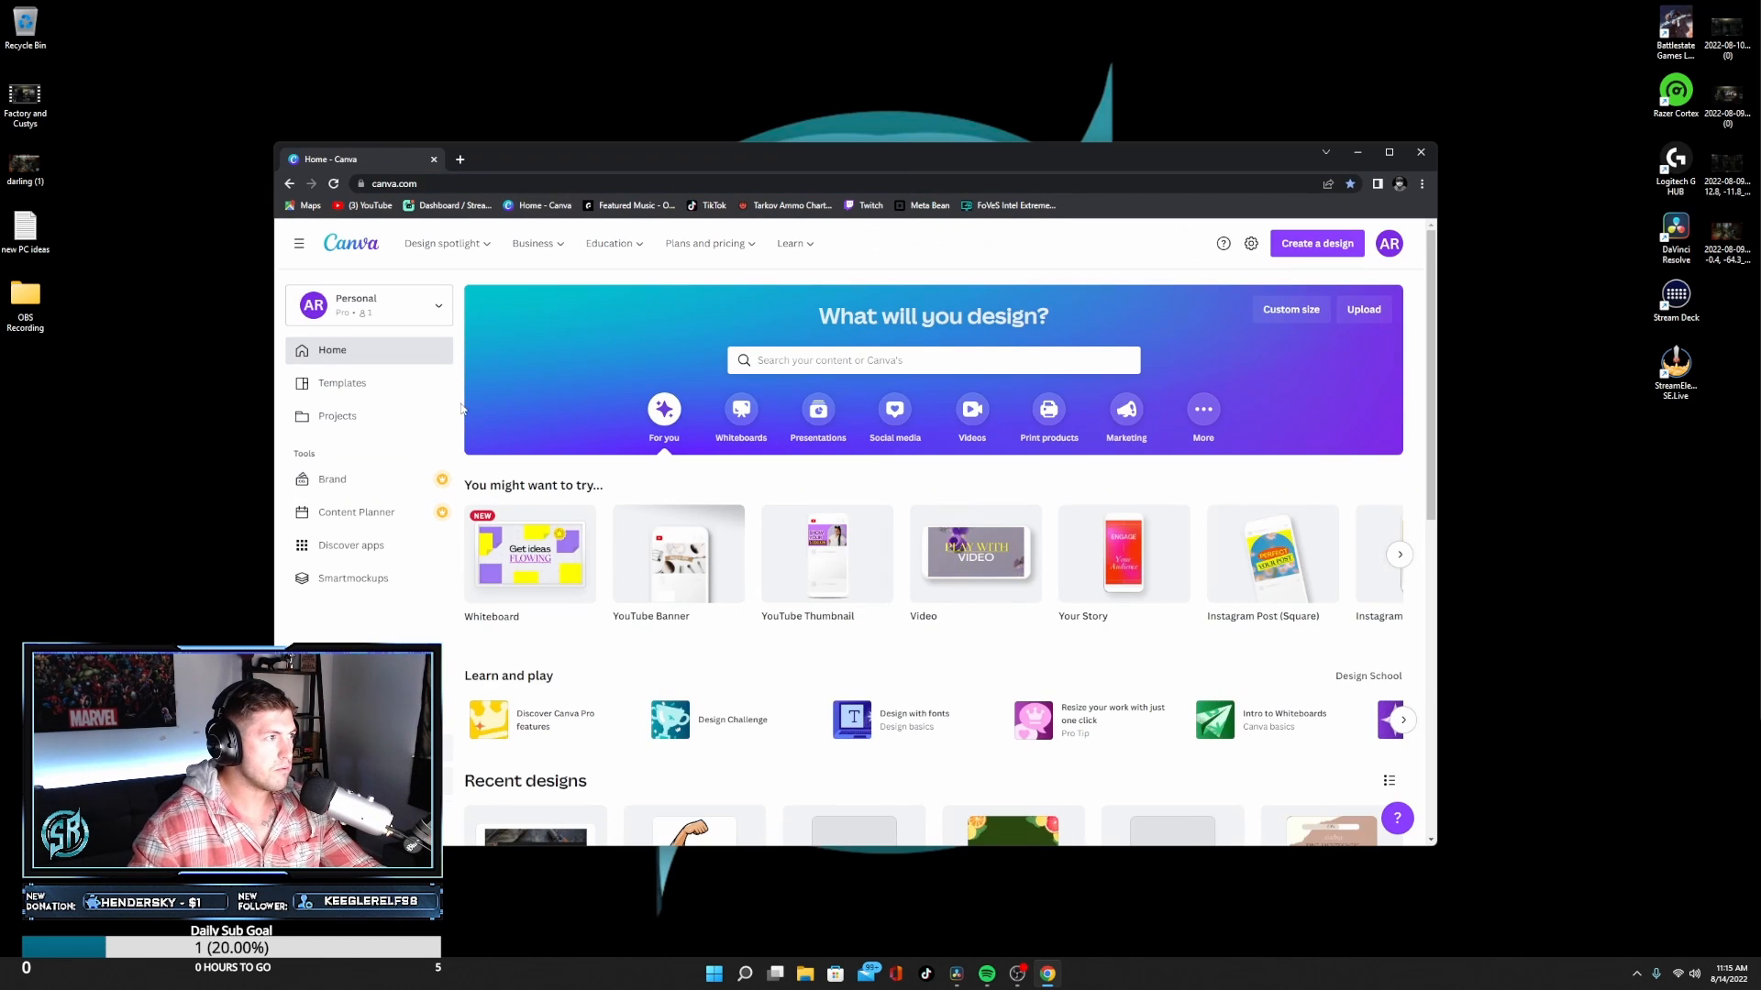
pyautogui.scroll(-2, 567, 671)
pyautogui.click(566, 674)
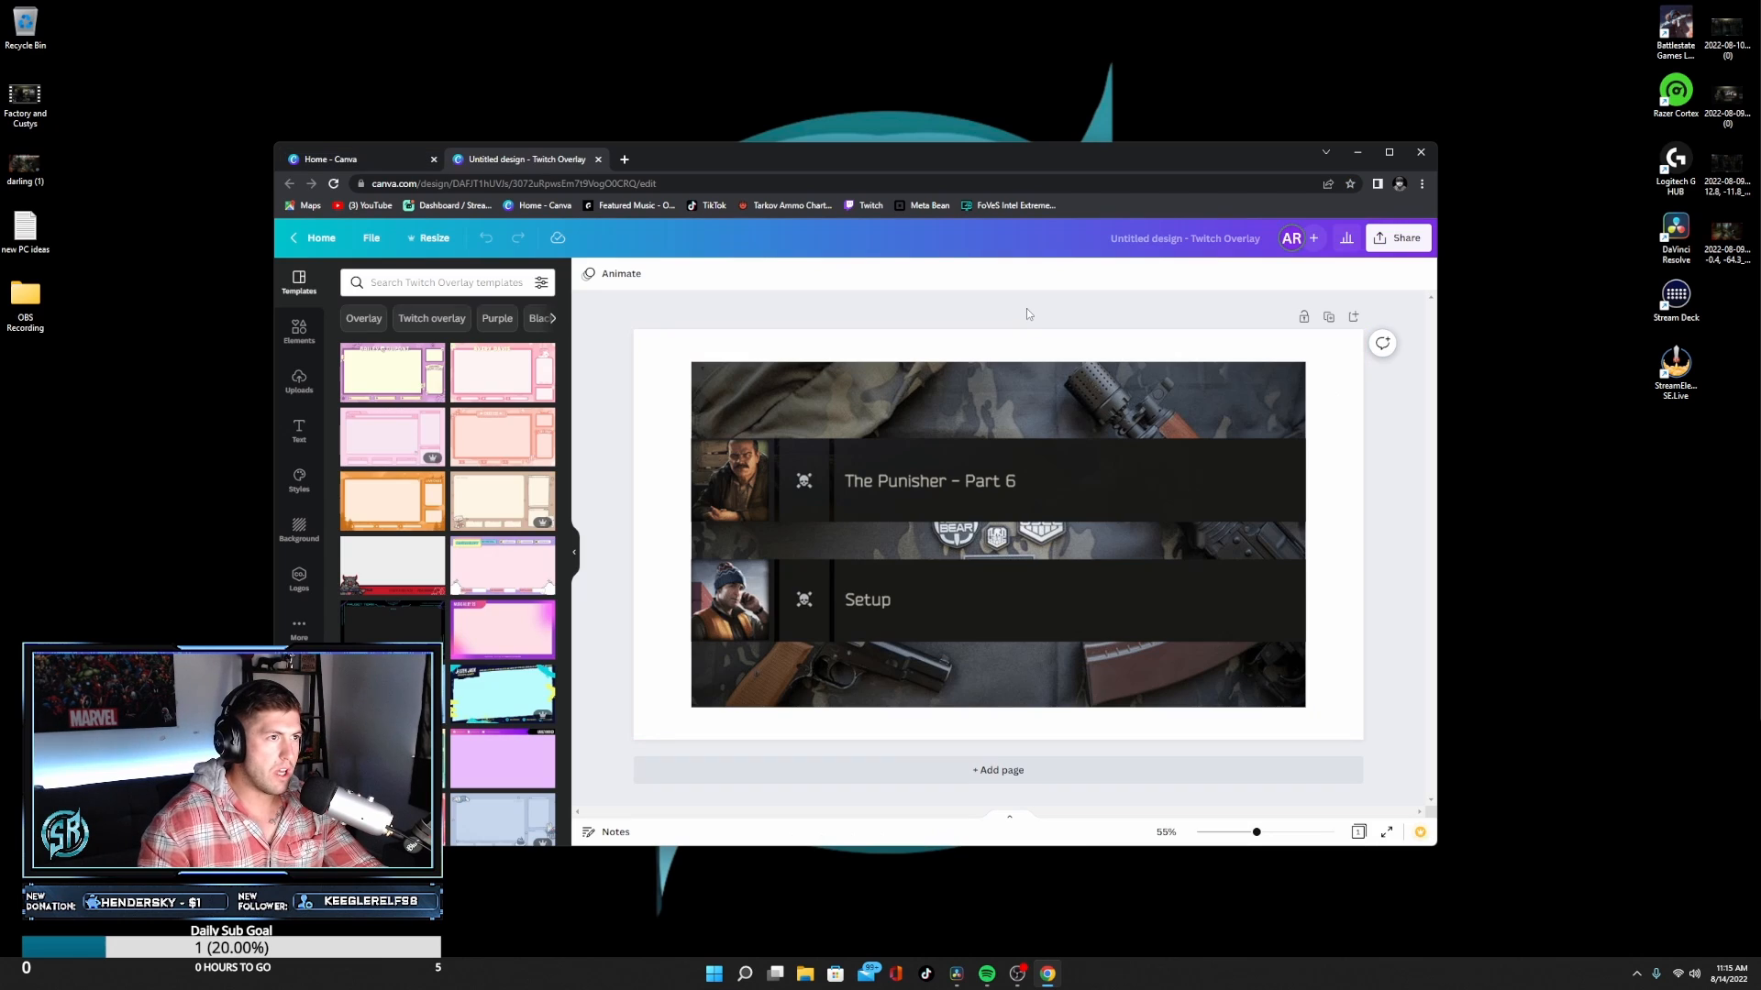
# - Adjust the upper crop edge of The Punisher – Part 6 banner
pyautogui.click(988, 463)
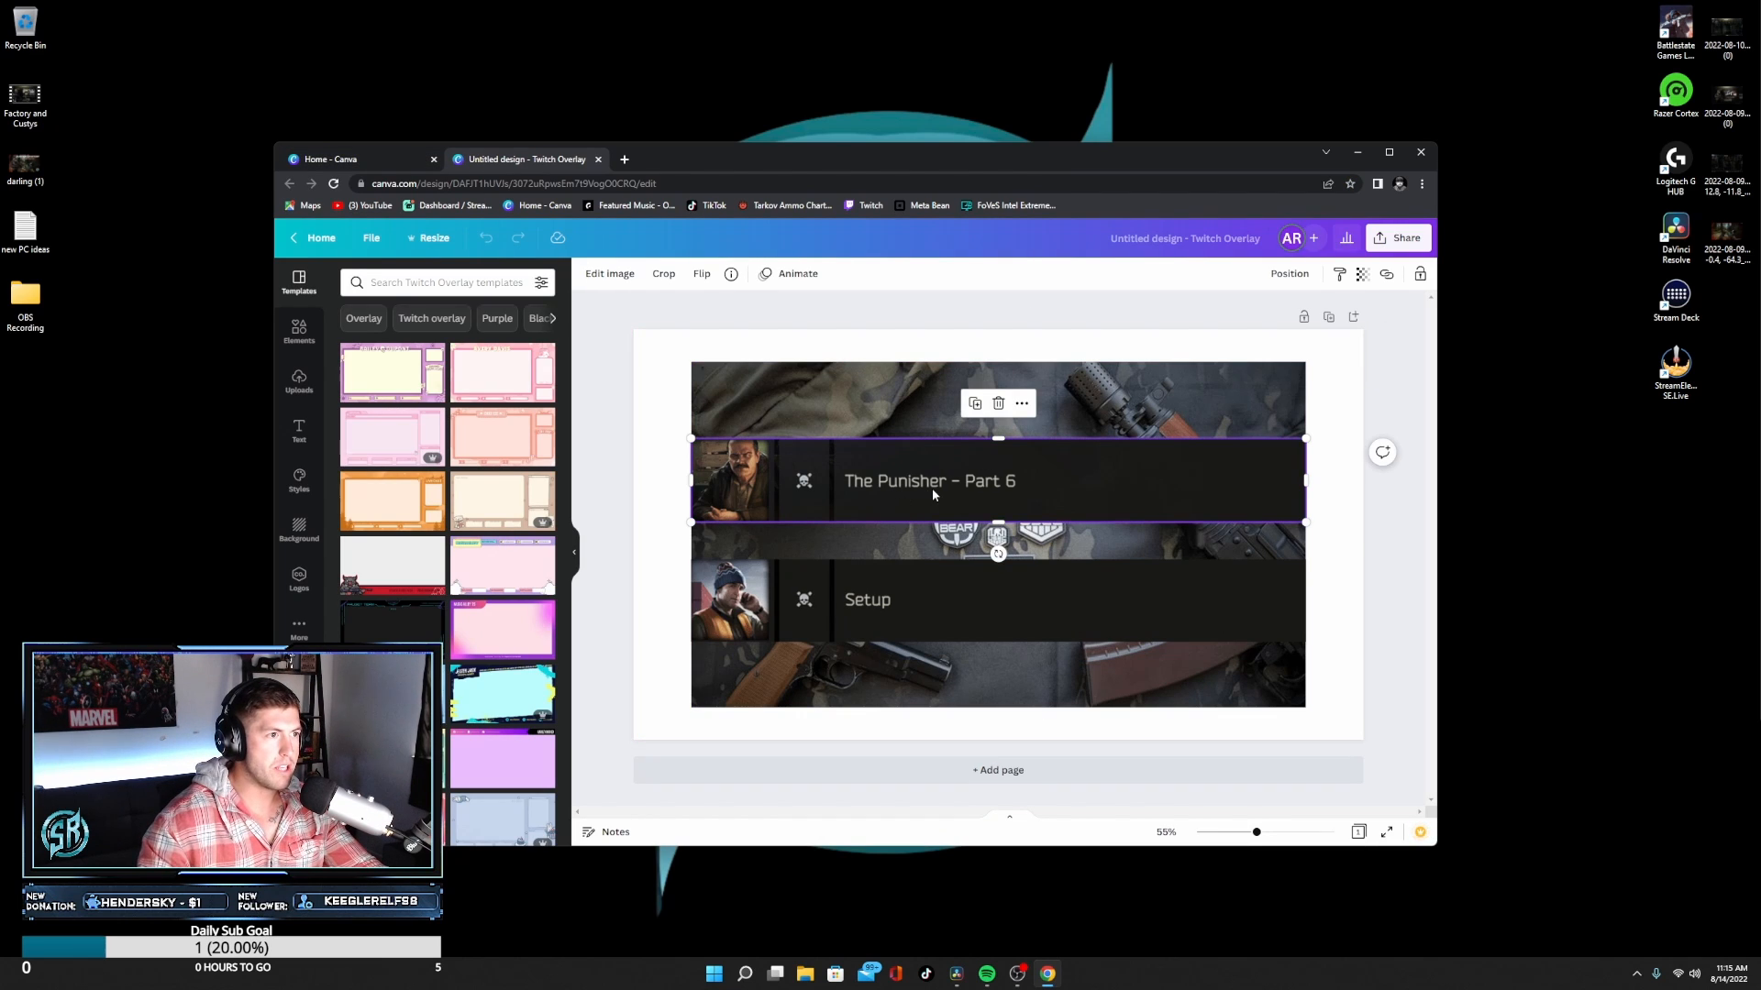
pyautogui.moveTo(998, 439)
pyautogui.mouseDown()
pyautogui.moveTo(1007, 183)
pyautogui.moveTo(1004, 432)
pyautogui.mouseUp()
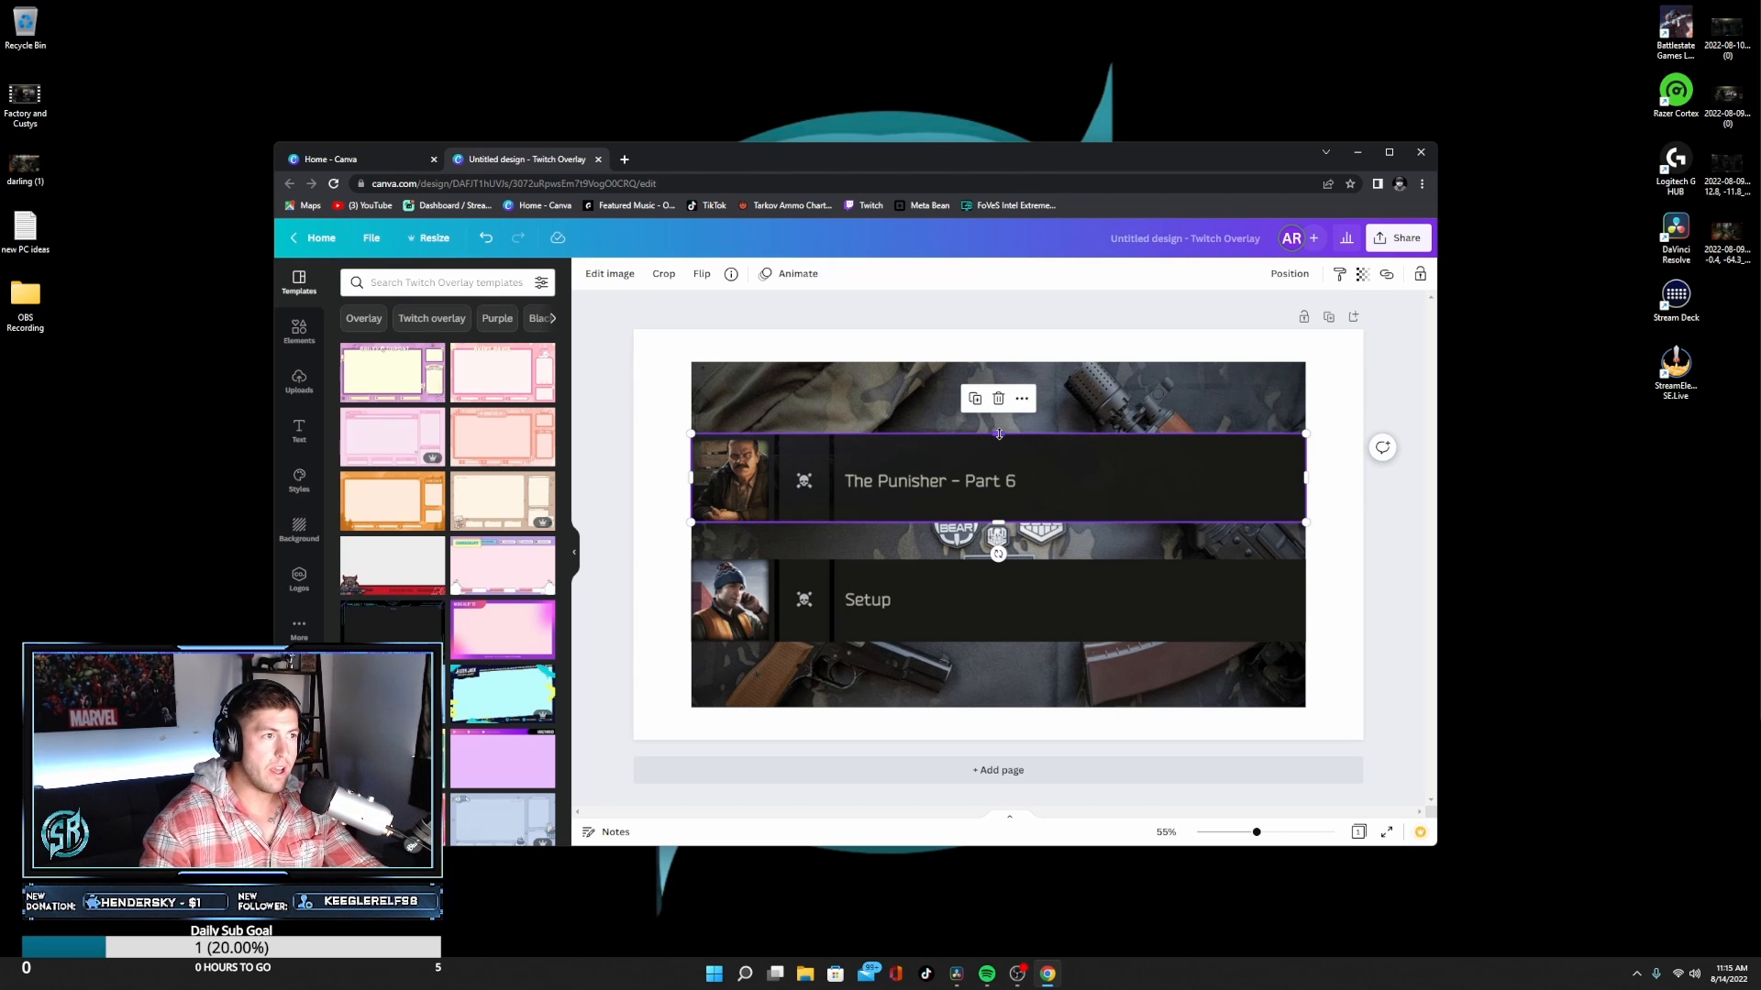
pyautogui.moveTo(1004, 432)
pyautogui.mouseDown()
pyautogui.moveTo(1004, 404)
pyautogui.moveTo(999, 437)
pyautogui.mouseUp()
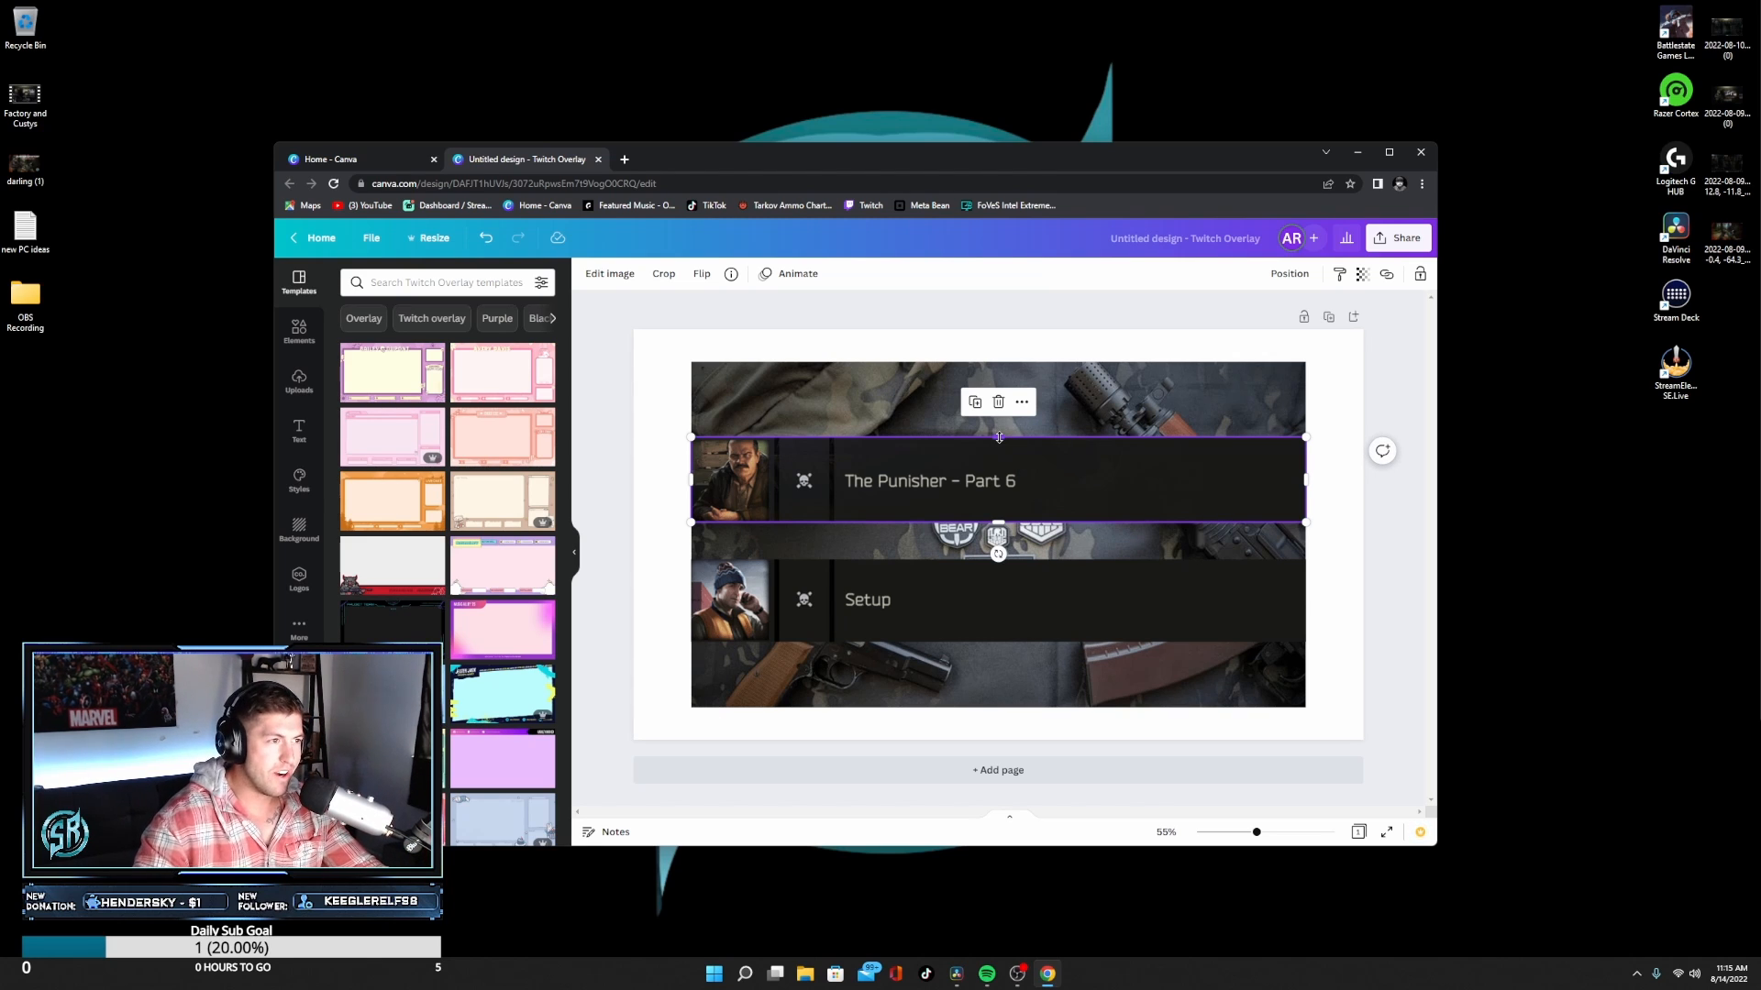
# - Reposition The Punisher – Part 6 and Setup banners vertically so they sit close together over the middle of the background
pyautogui.moveTo(999, 437); pyautogui.dragTo(1104, 443)
pyautogui.moveTo(1104, 585); pyautogui.dragTo(1101, 595)
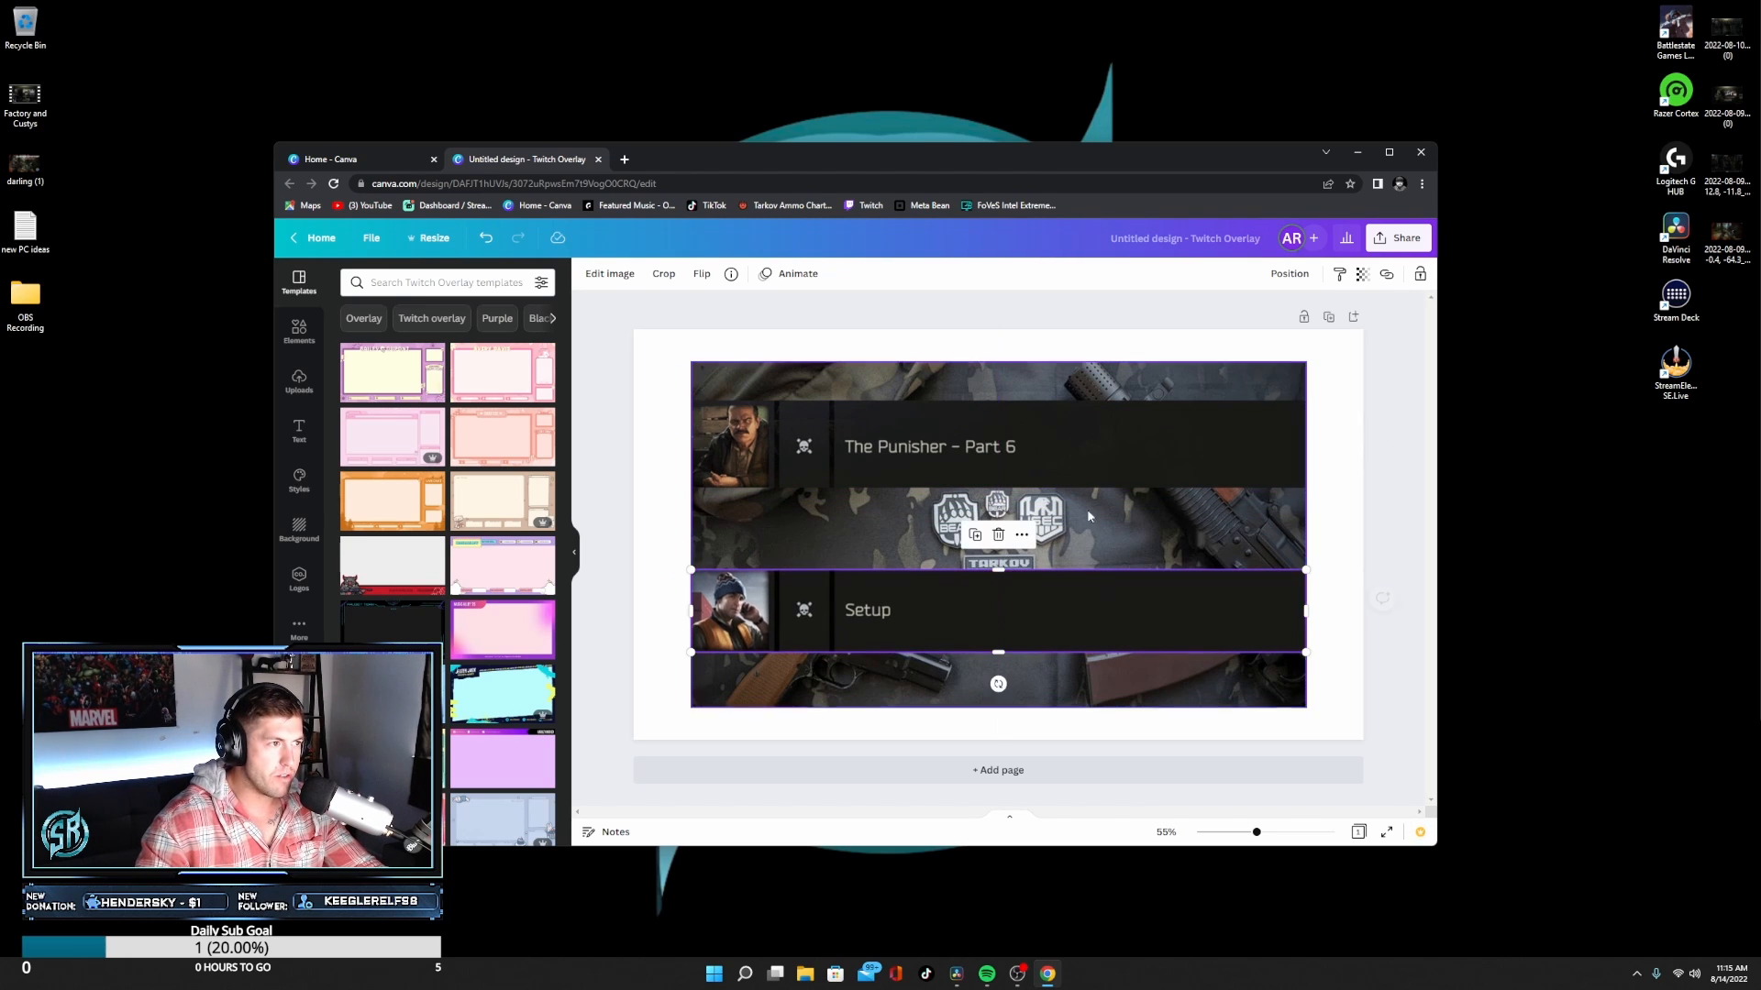
pyautogui.moveTo(1089, 458); pyautogui.dragTo(1088, 474)
pyautogui.moveTo(1085, 595)
pyautogui.mouseDown()
pyautogui.moveTo(1085, 557)
pyautogui.moveTo(1085, 574)
pyautogui.mouseUp()
pyautogui.click(1091, 470)
pyautogui.moveTo(1088, 454); pyautogui.dragTo(1091, 468)
# - Shift the weapons background image slightly down behind the two banners and deselect it
pyautogui.click(1126, 389)
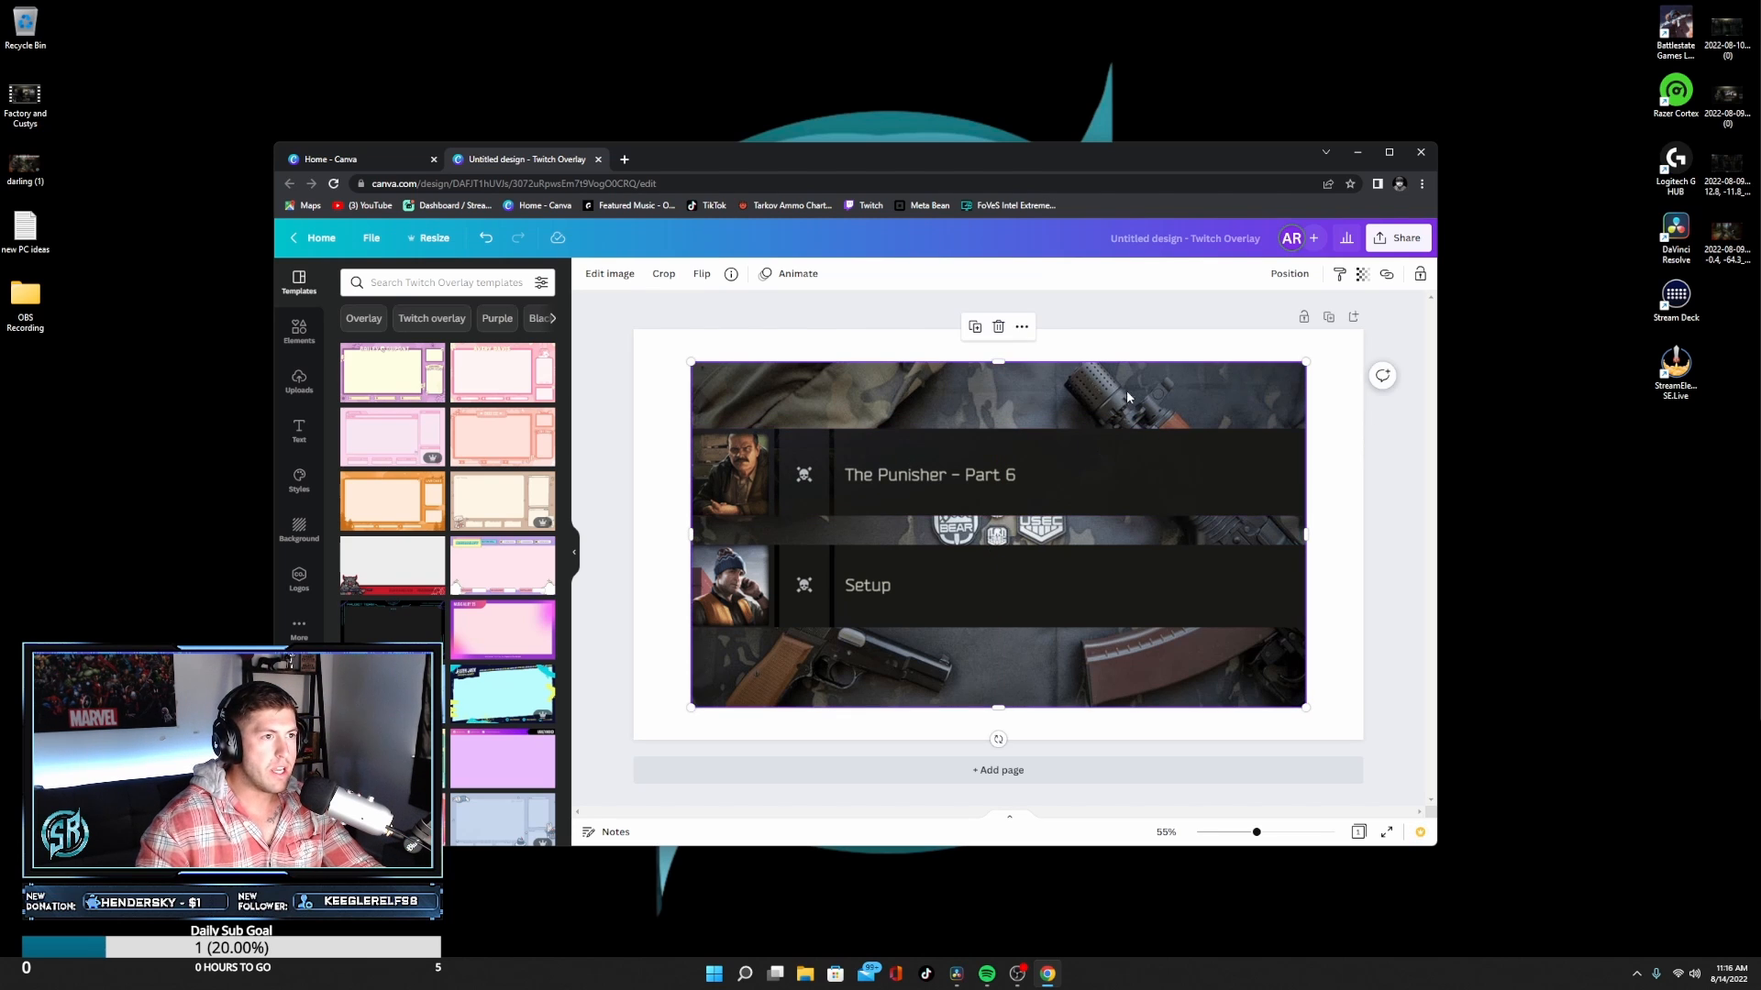
pyautogui.moveTo(1126, 389)
pyautogui.mouseDown()
pyautogui.moveTo(1073, 353)
pyautogui.moveTo(1119, 372)
pyautogui.moveTo(1092, 383)
pyautogui.moveTo(1111, 336)
pyautogui.moveTo(1154, 396)
pyautogui.moveTo(1122, 395)
pyautogui.moveTo(1137, 394)
pyautogui.mouseUp()
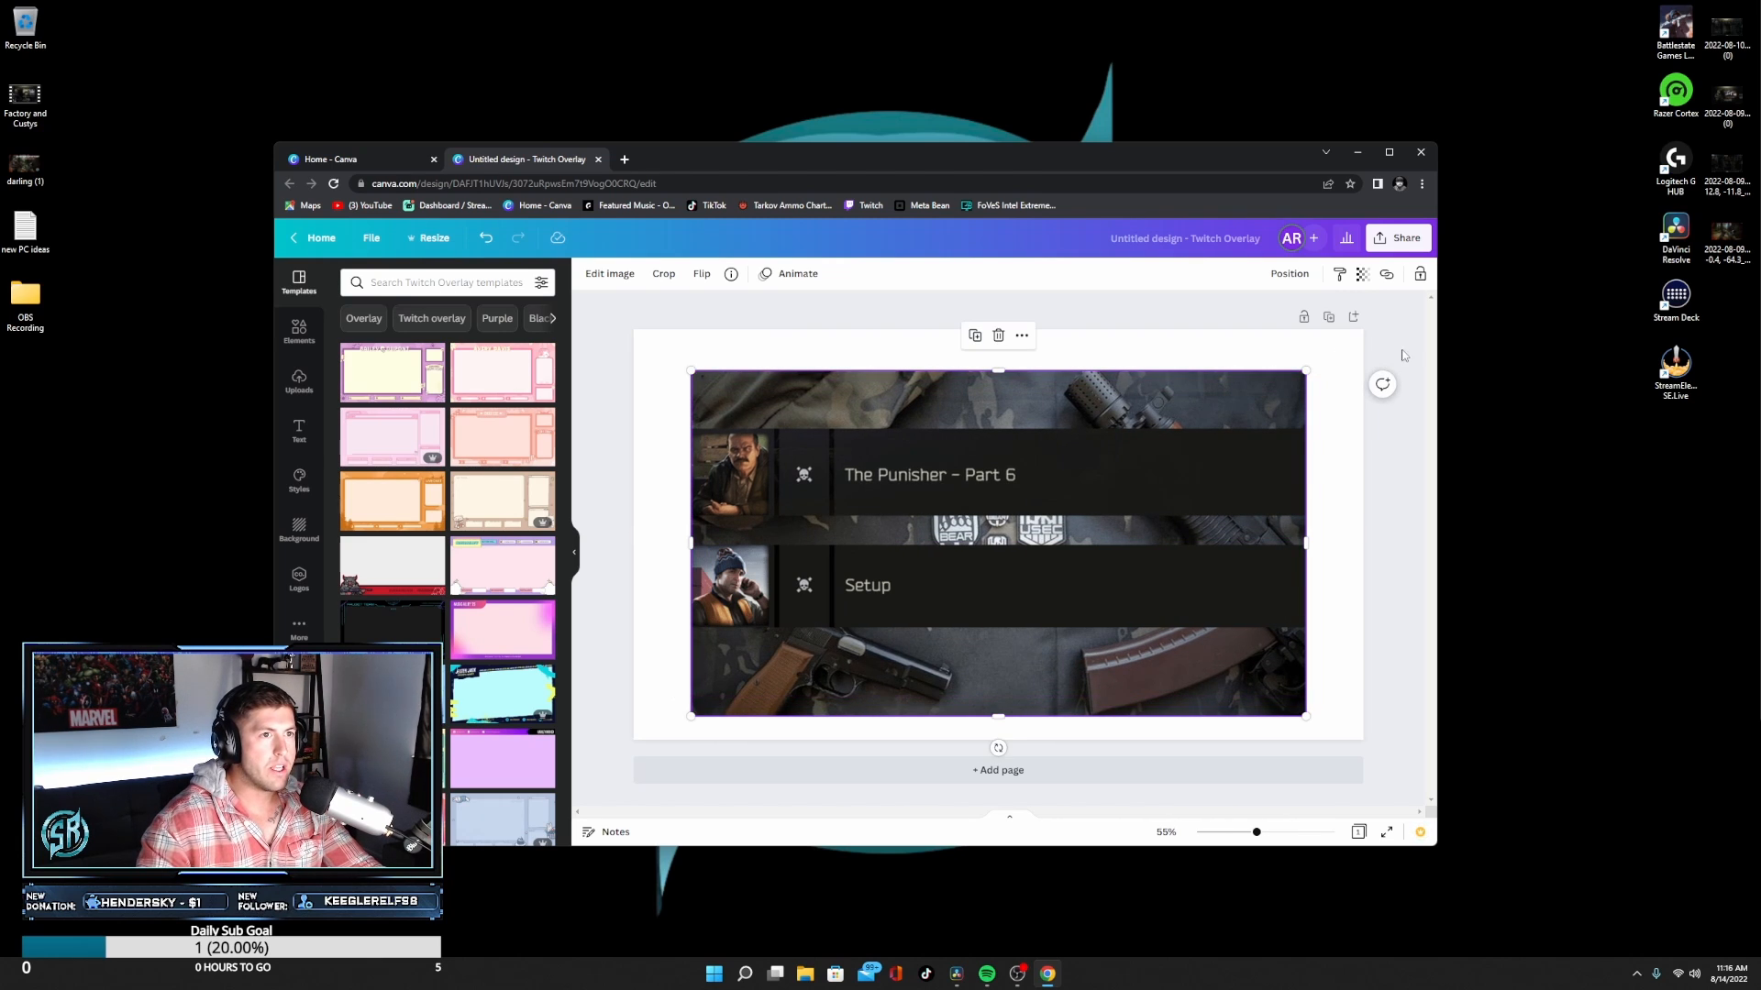
pyautogui.click(1393, 336)
# - View the design's download settings with PNG as the file type, and close the browser
pyautogui.click(1400, 237)
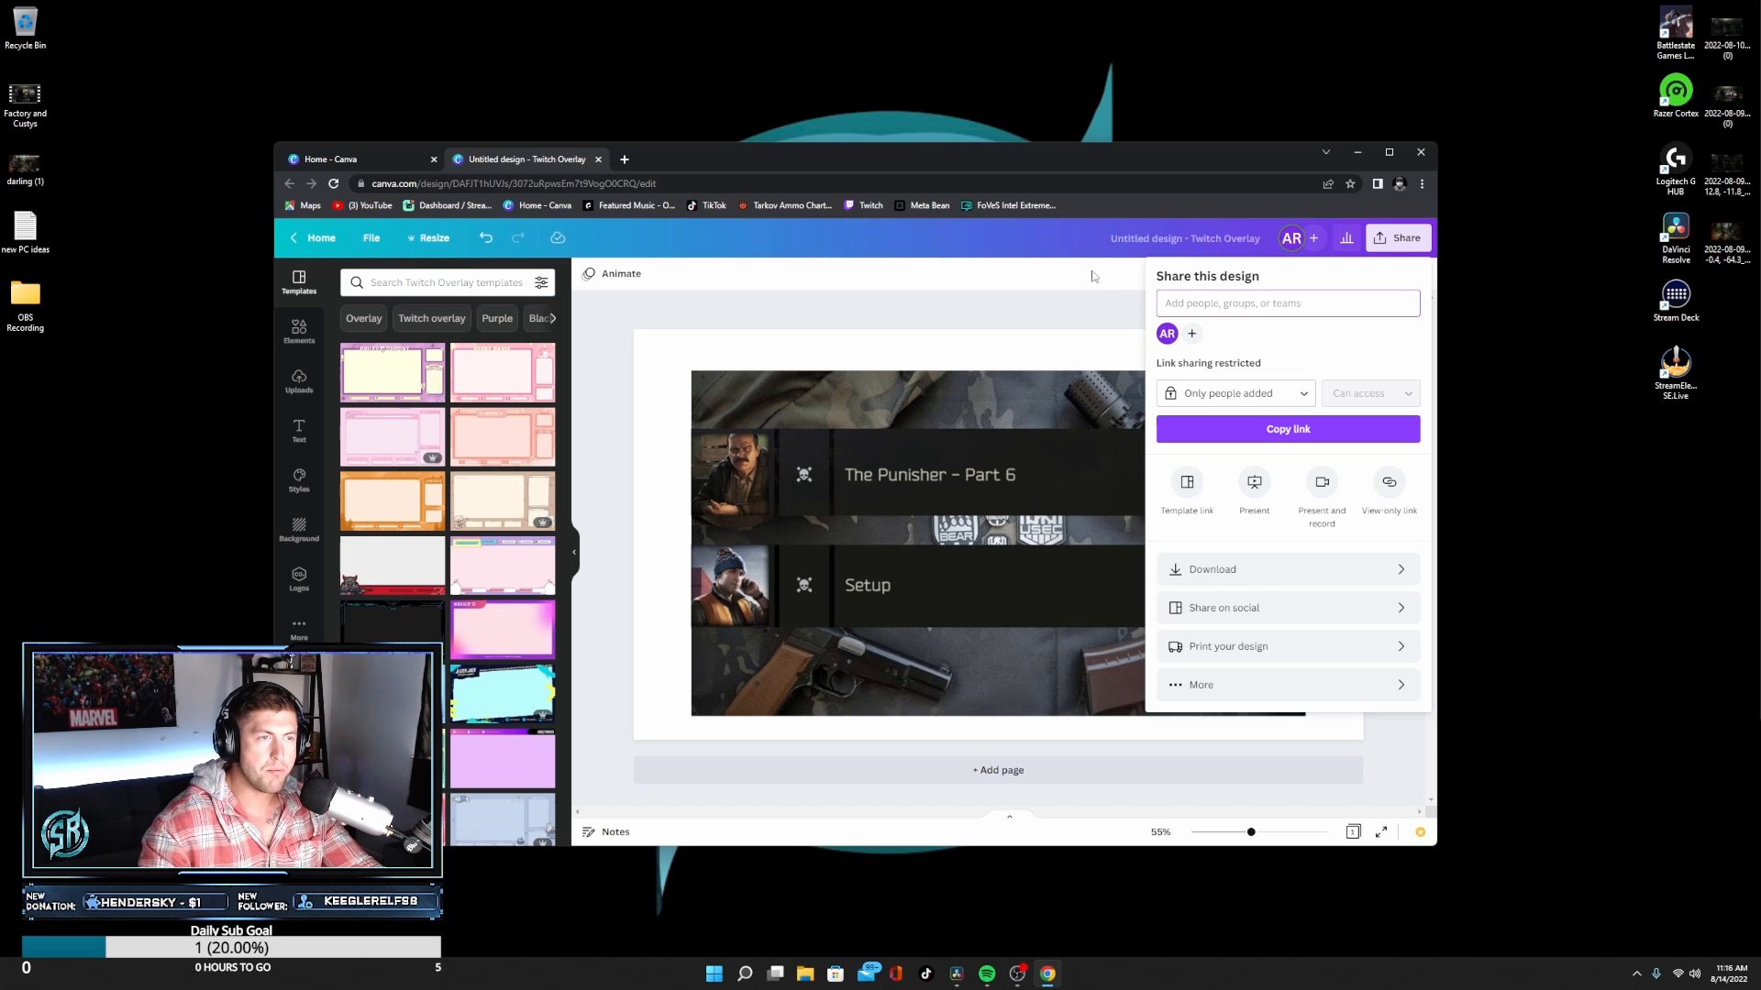
pyautogui.click(1212, 569)
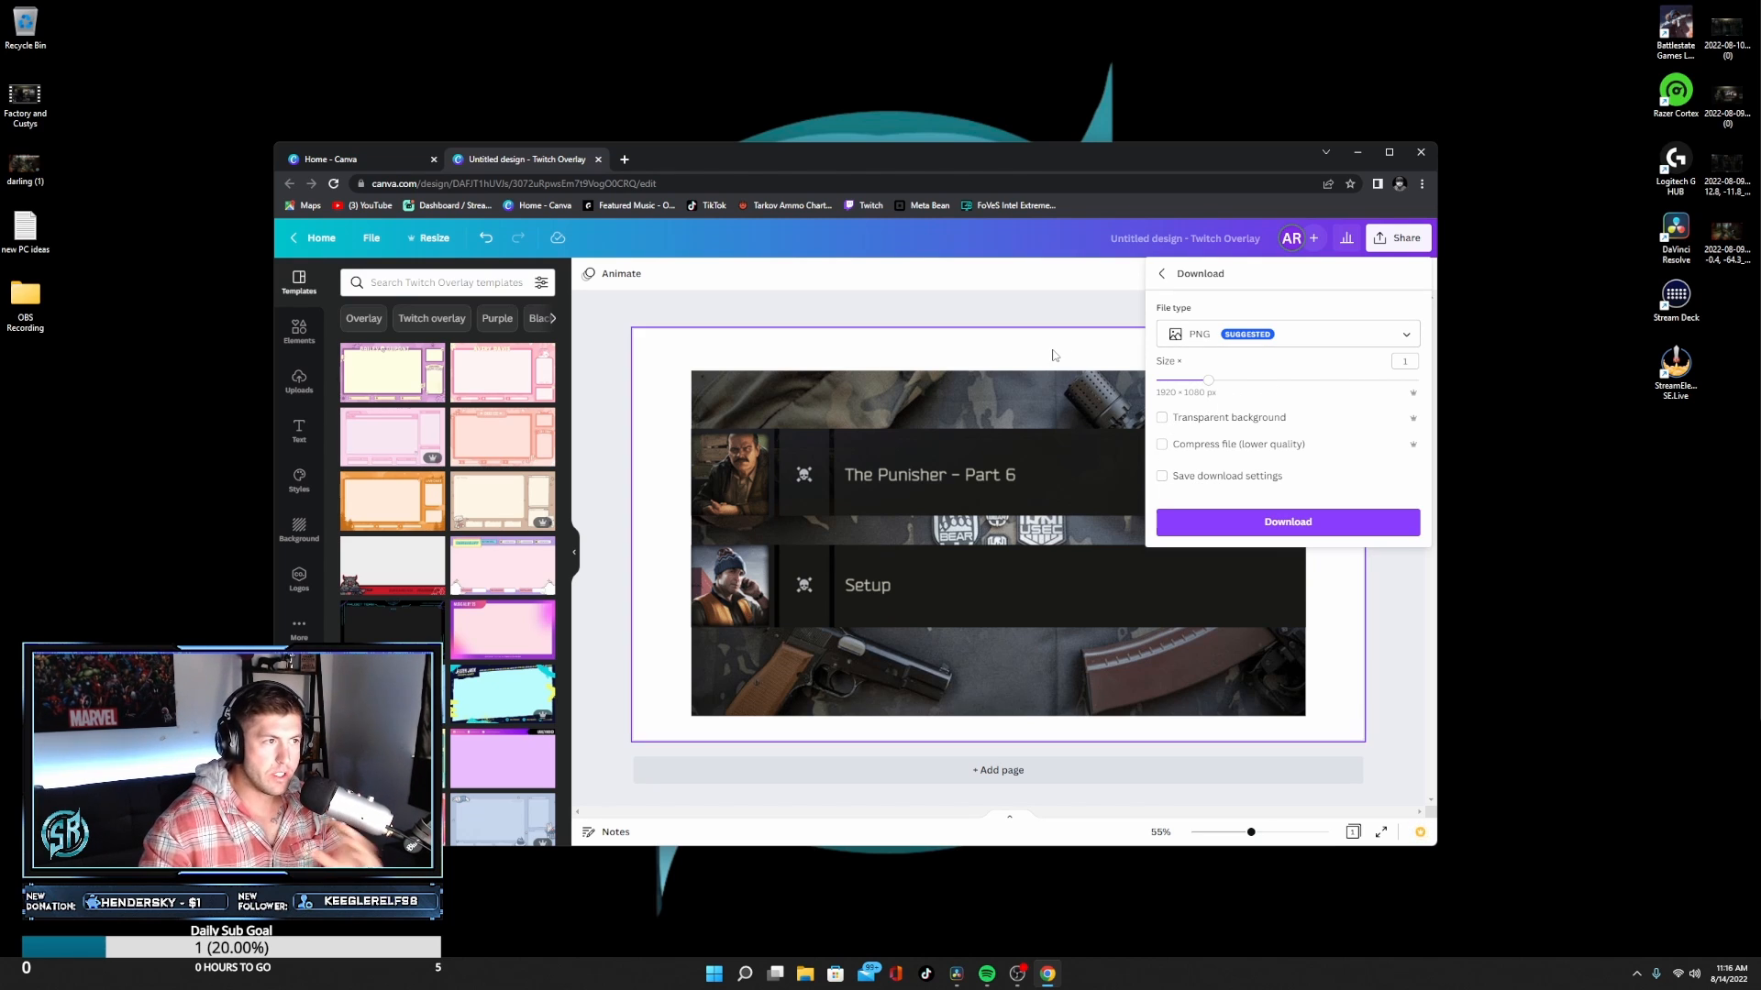
pyautogui.click(1423, 152)
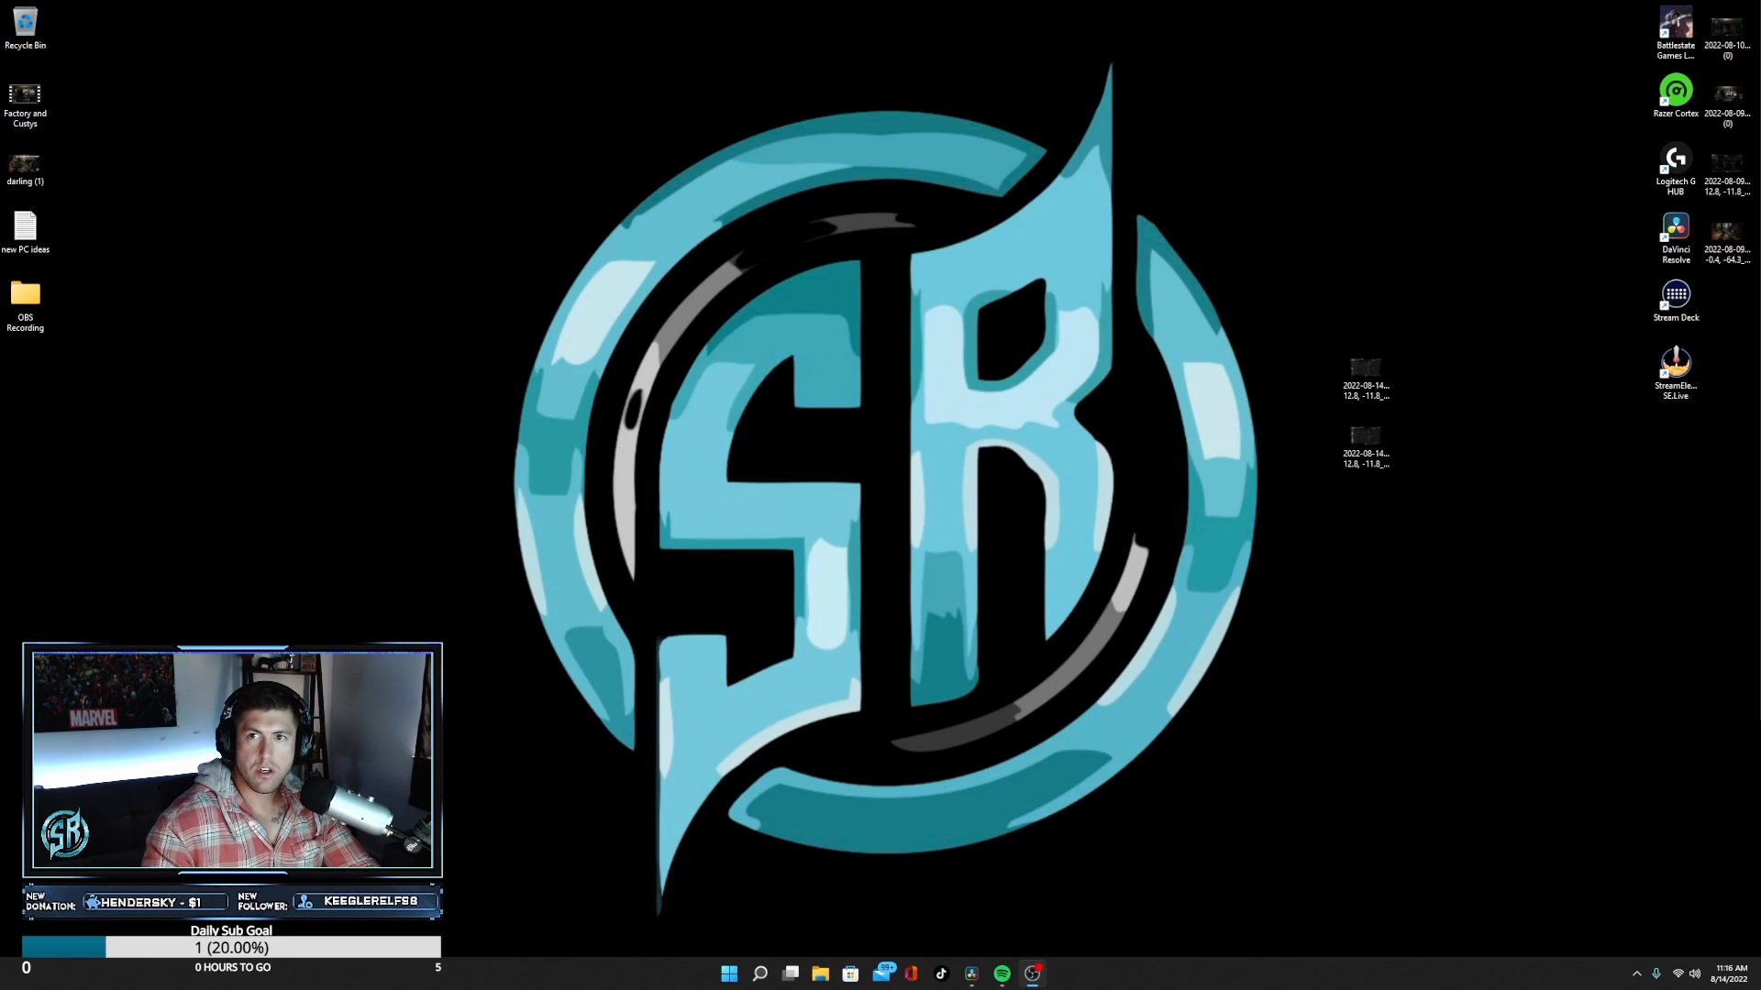
# - Switch to OBS in a maximized window, add an Image source and pick Untitled design (13) from the Downloads folder
pyautogui.moveTo(1760, 37); pyautogui.dragTo(975, 107)
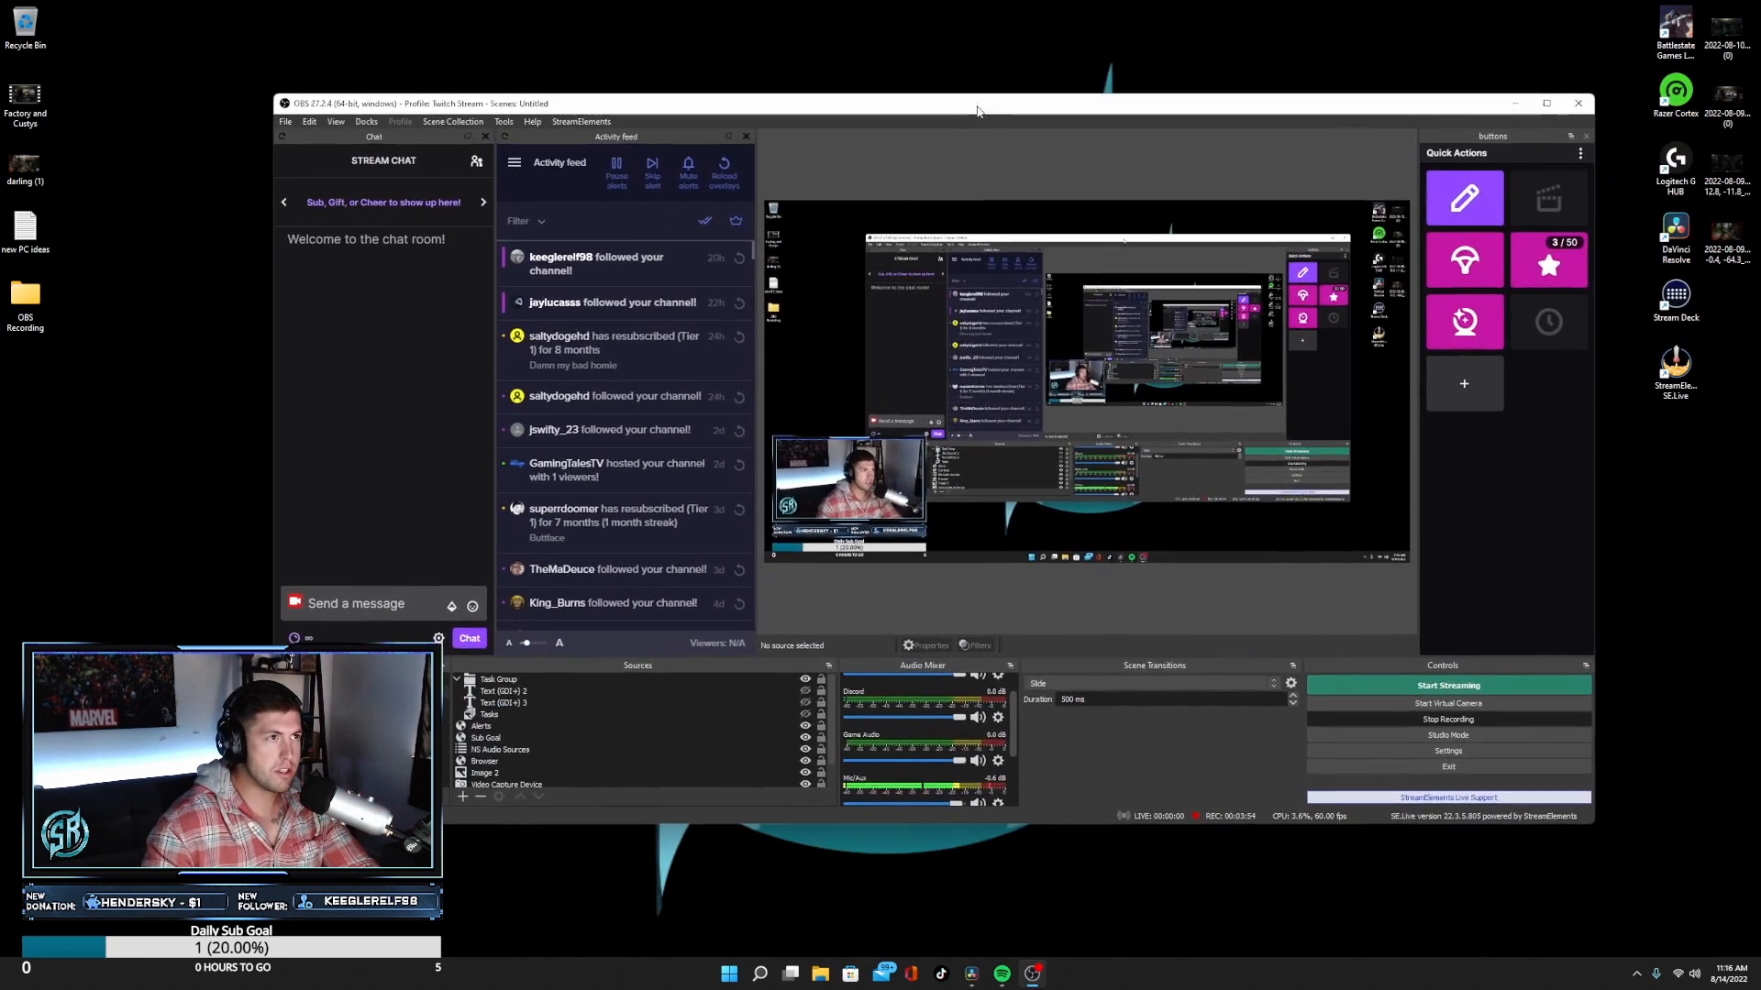
pyautogui.click(1550, 104)
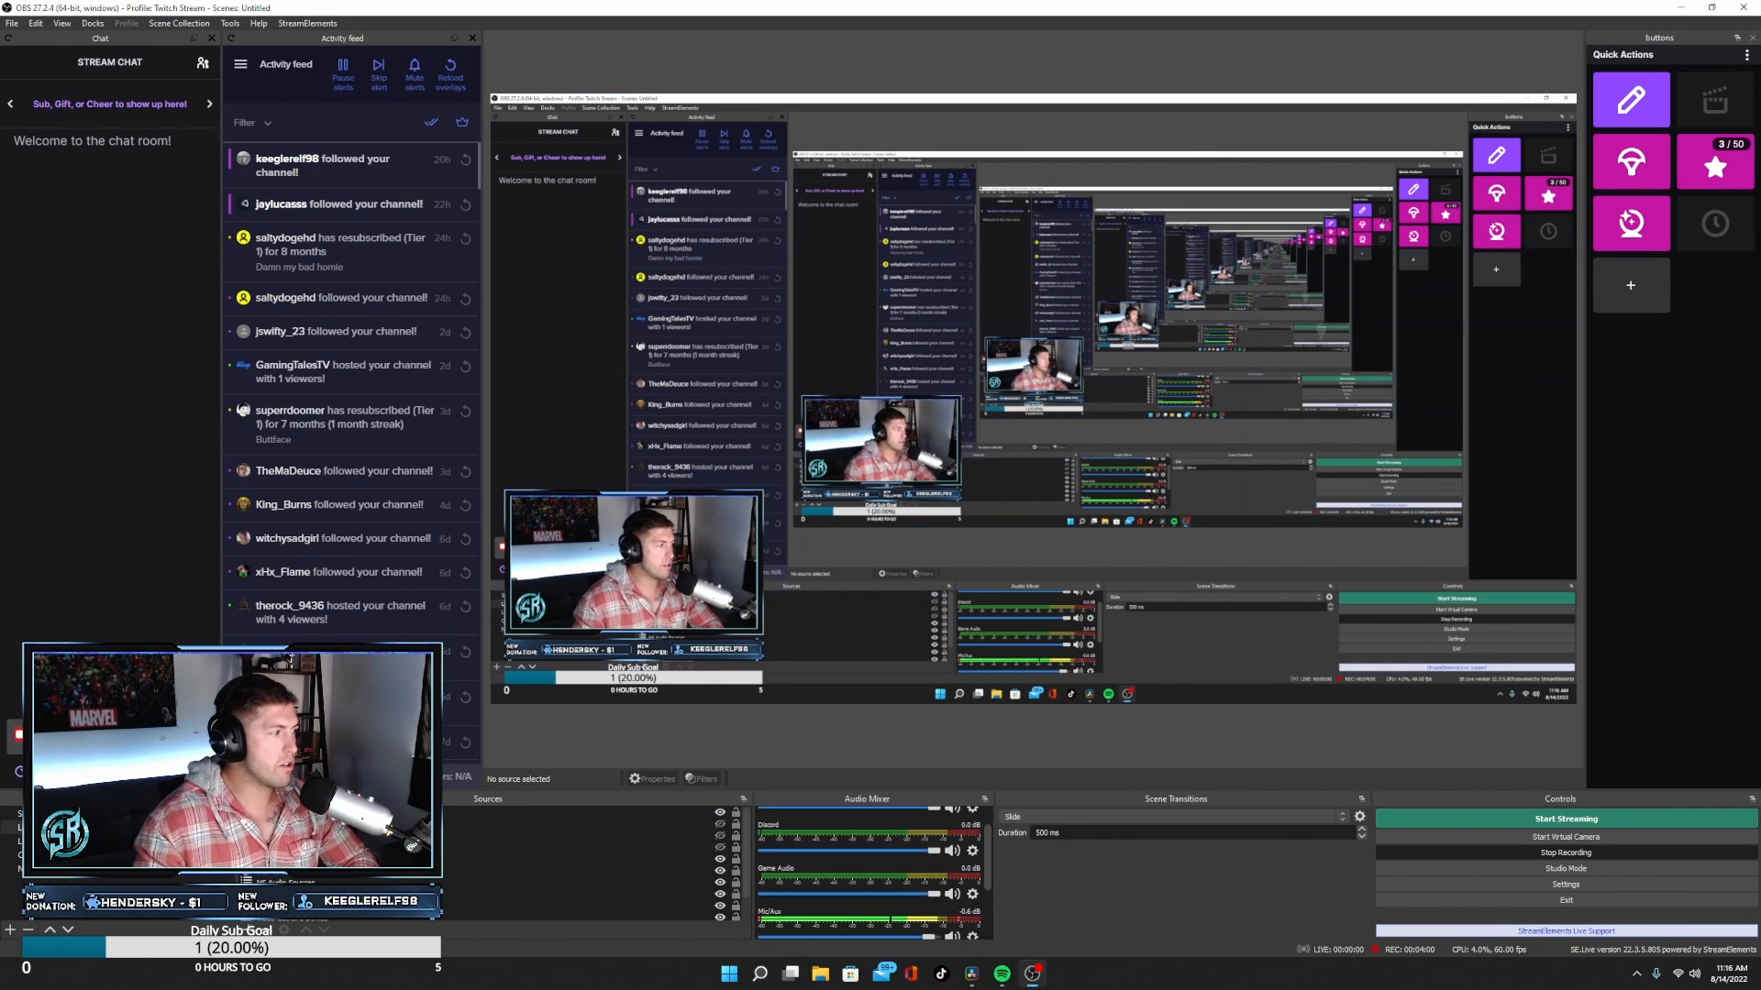
pyautogui.scroll(-1, 523, 845)
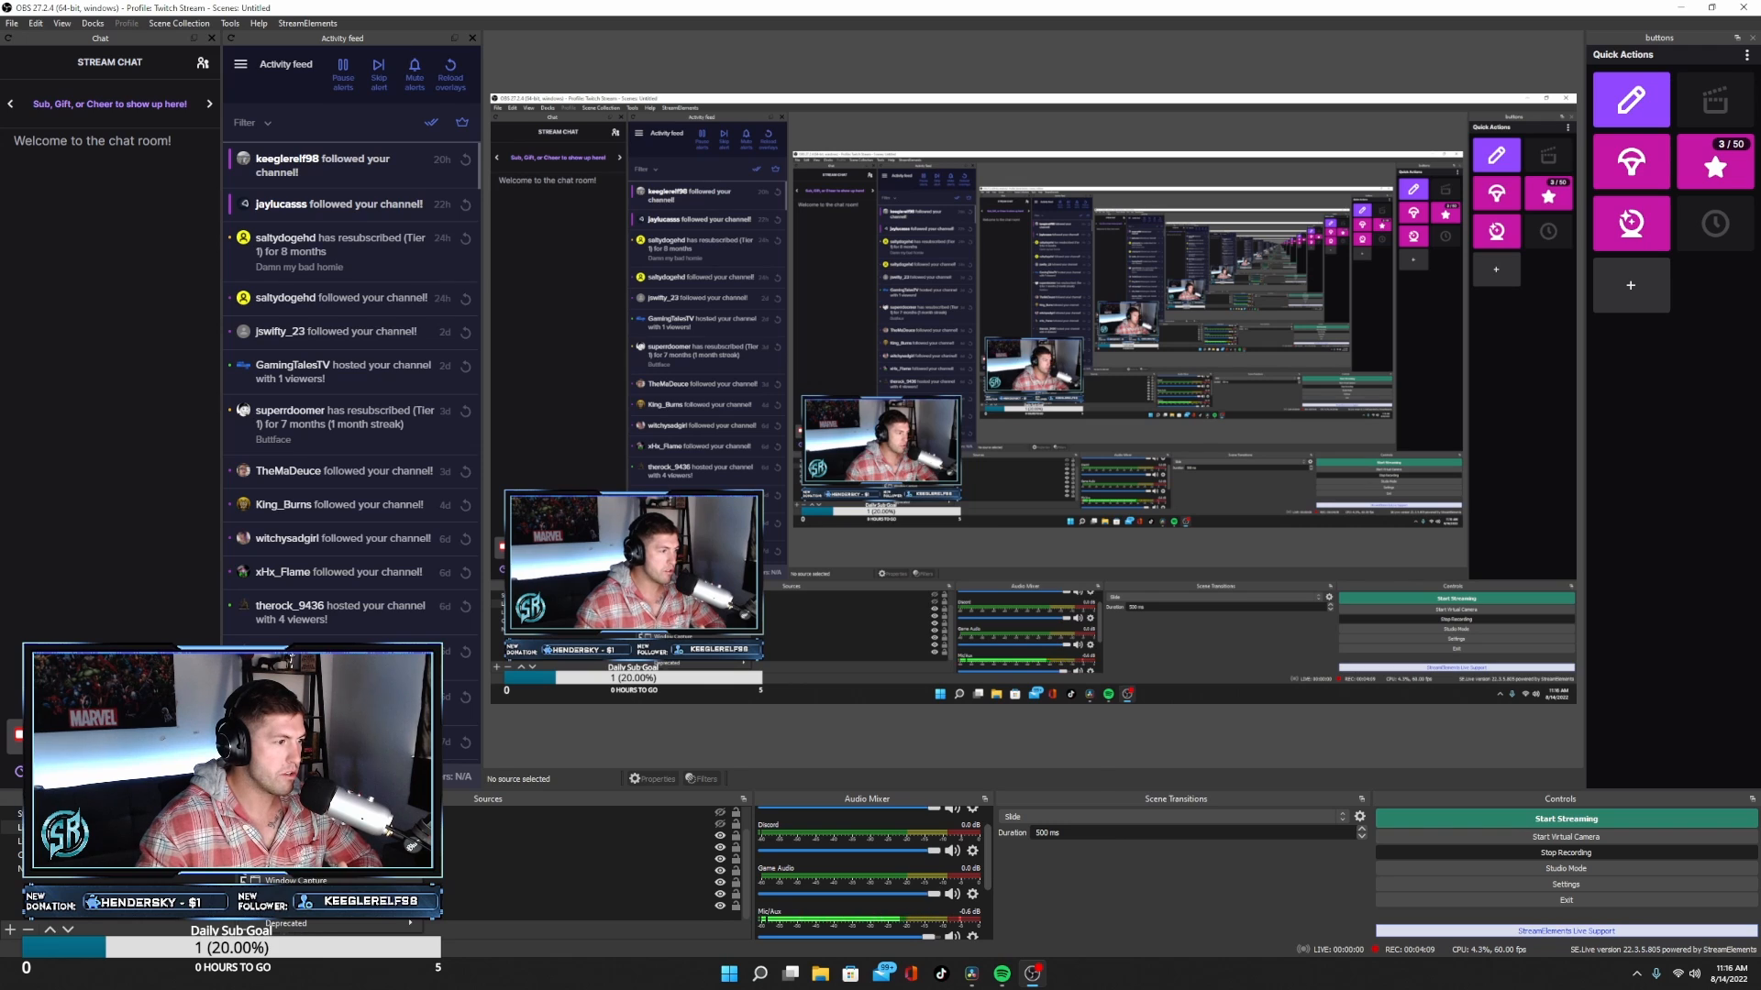
pyautogui.click(1088, 571)
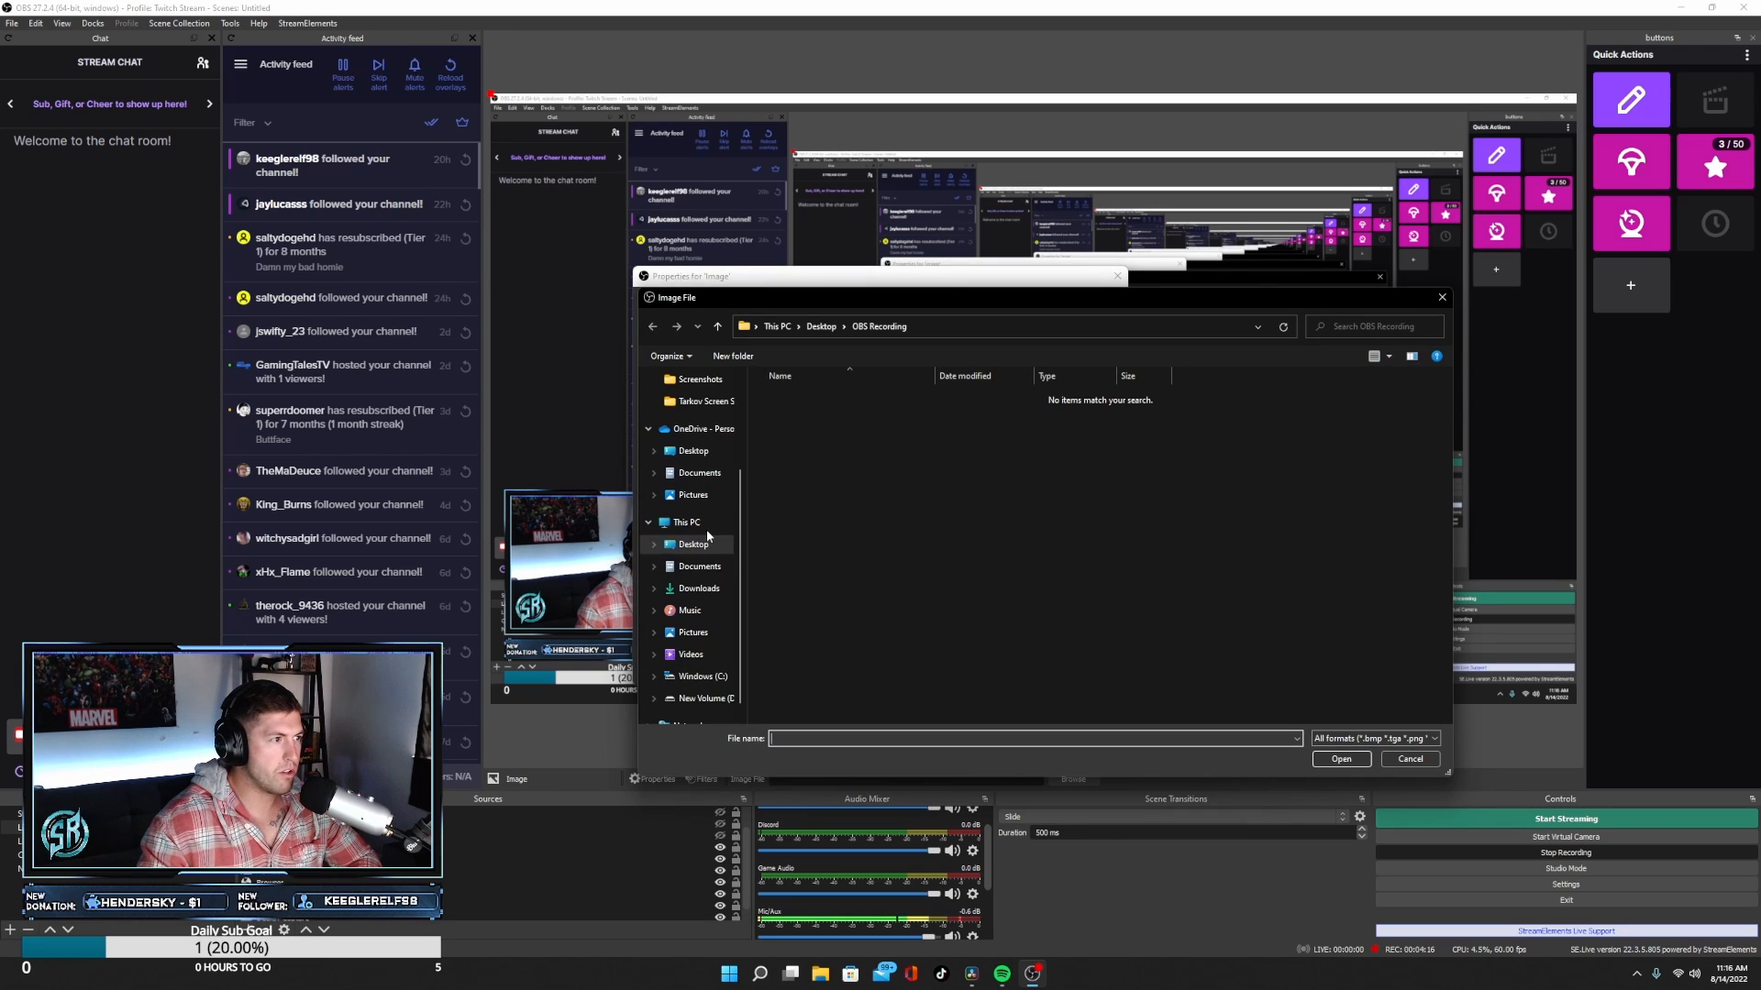
pyautogui.click(695, 495)
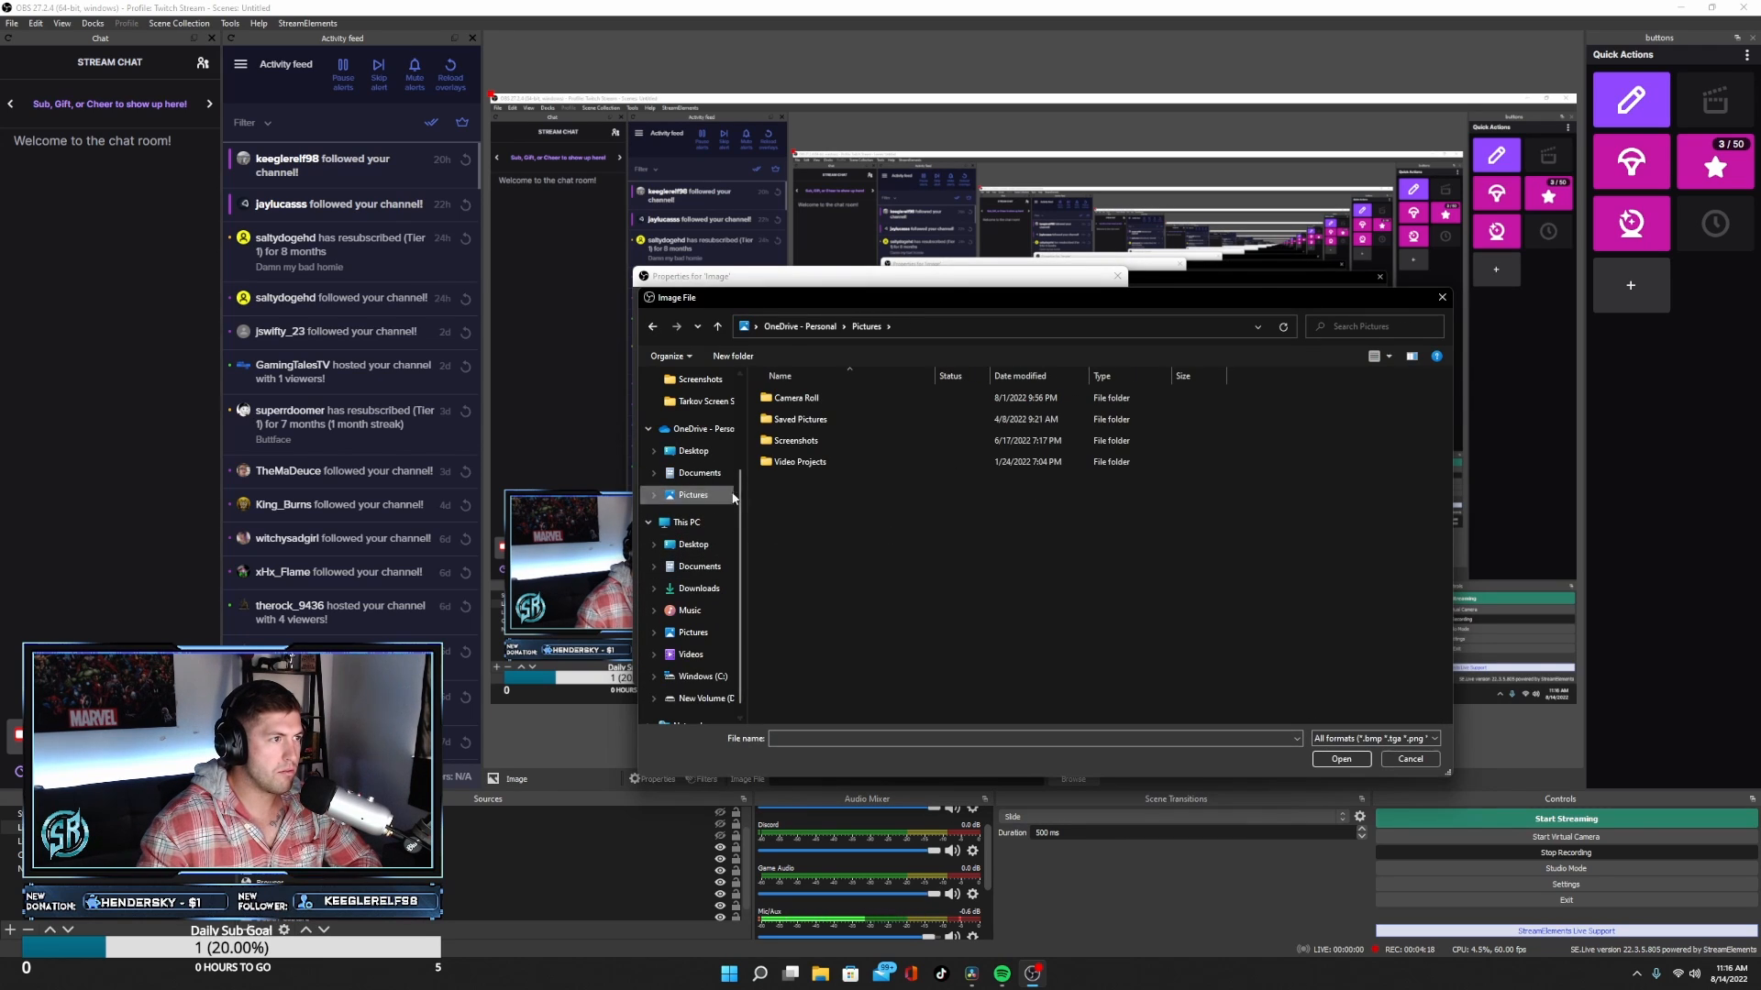
pyautogui.click(700, 590)
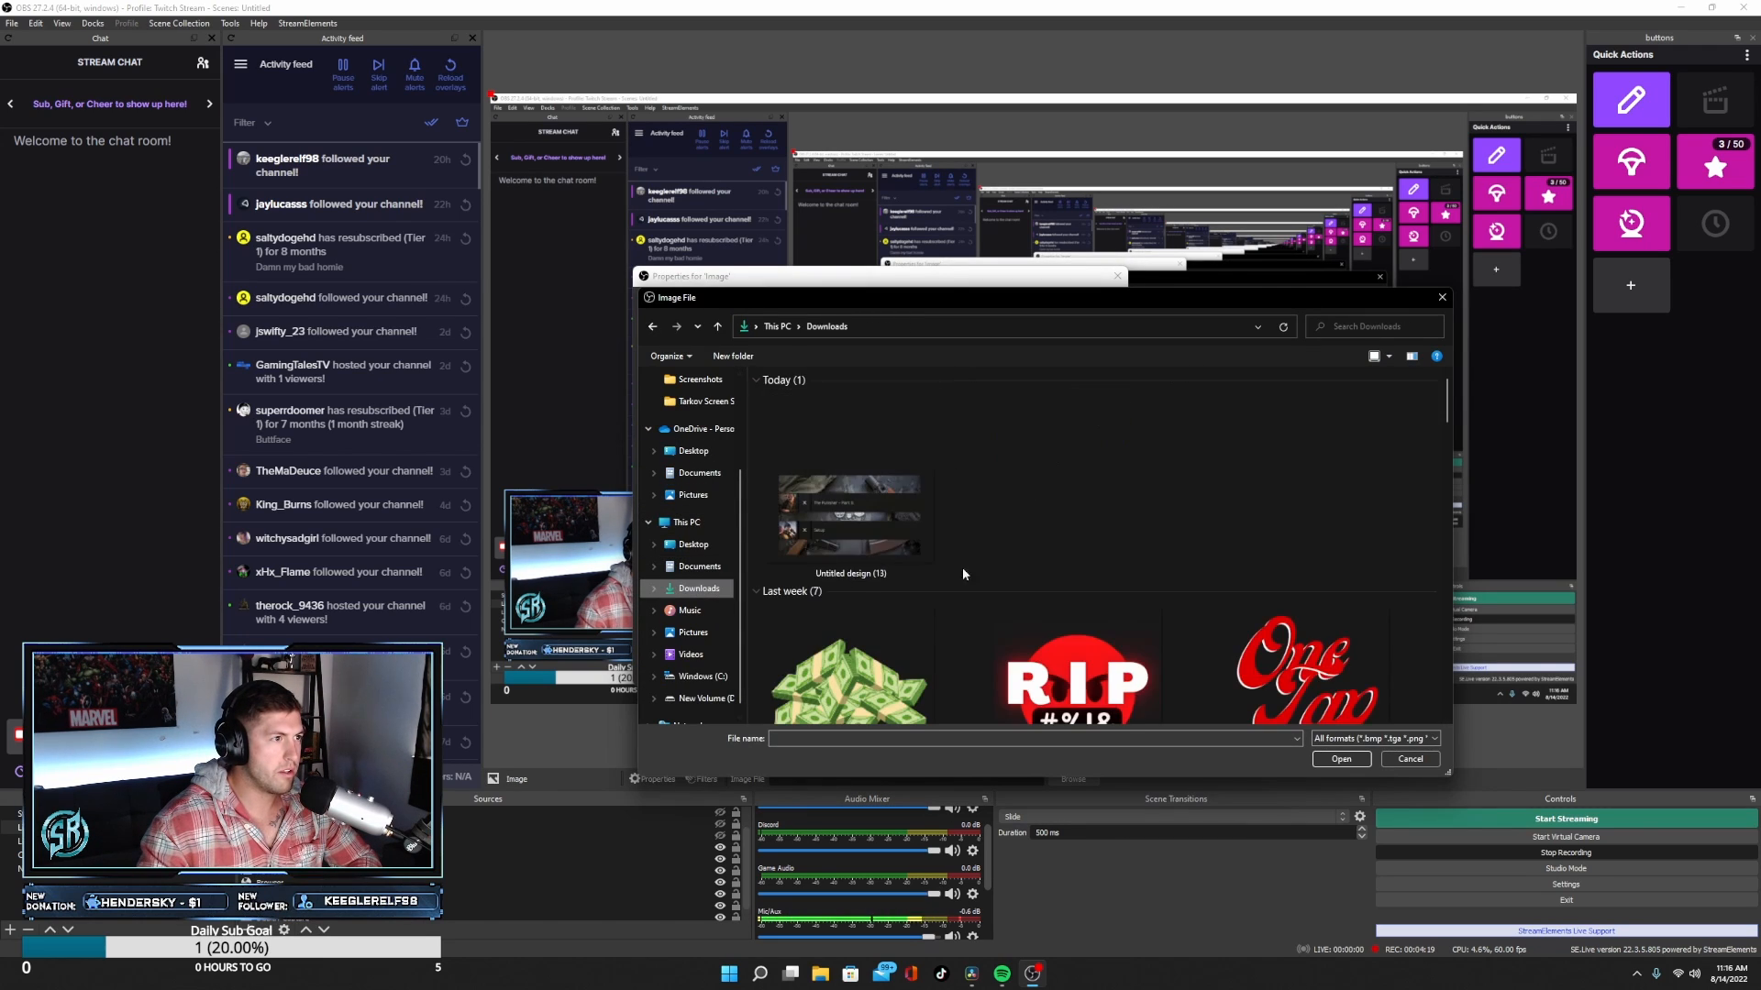
pyautogui.click(862, 521)
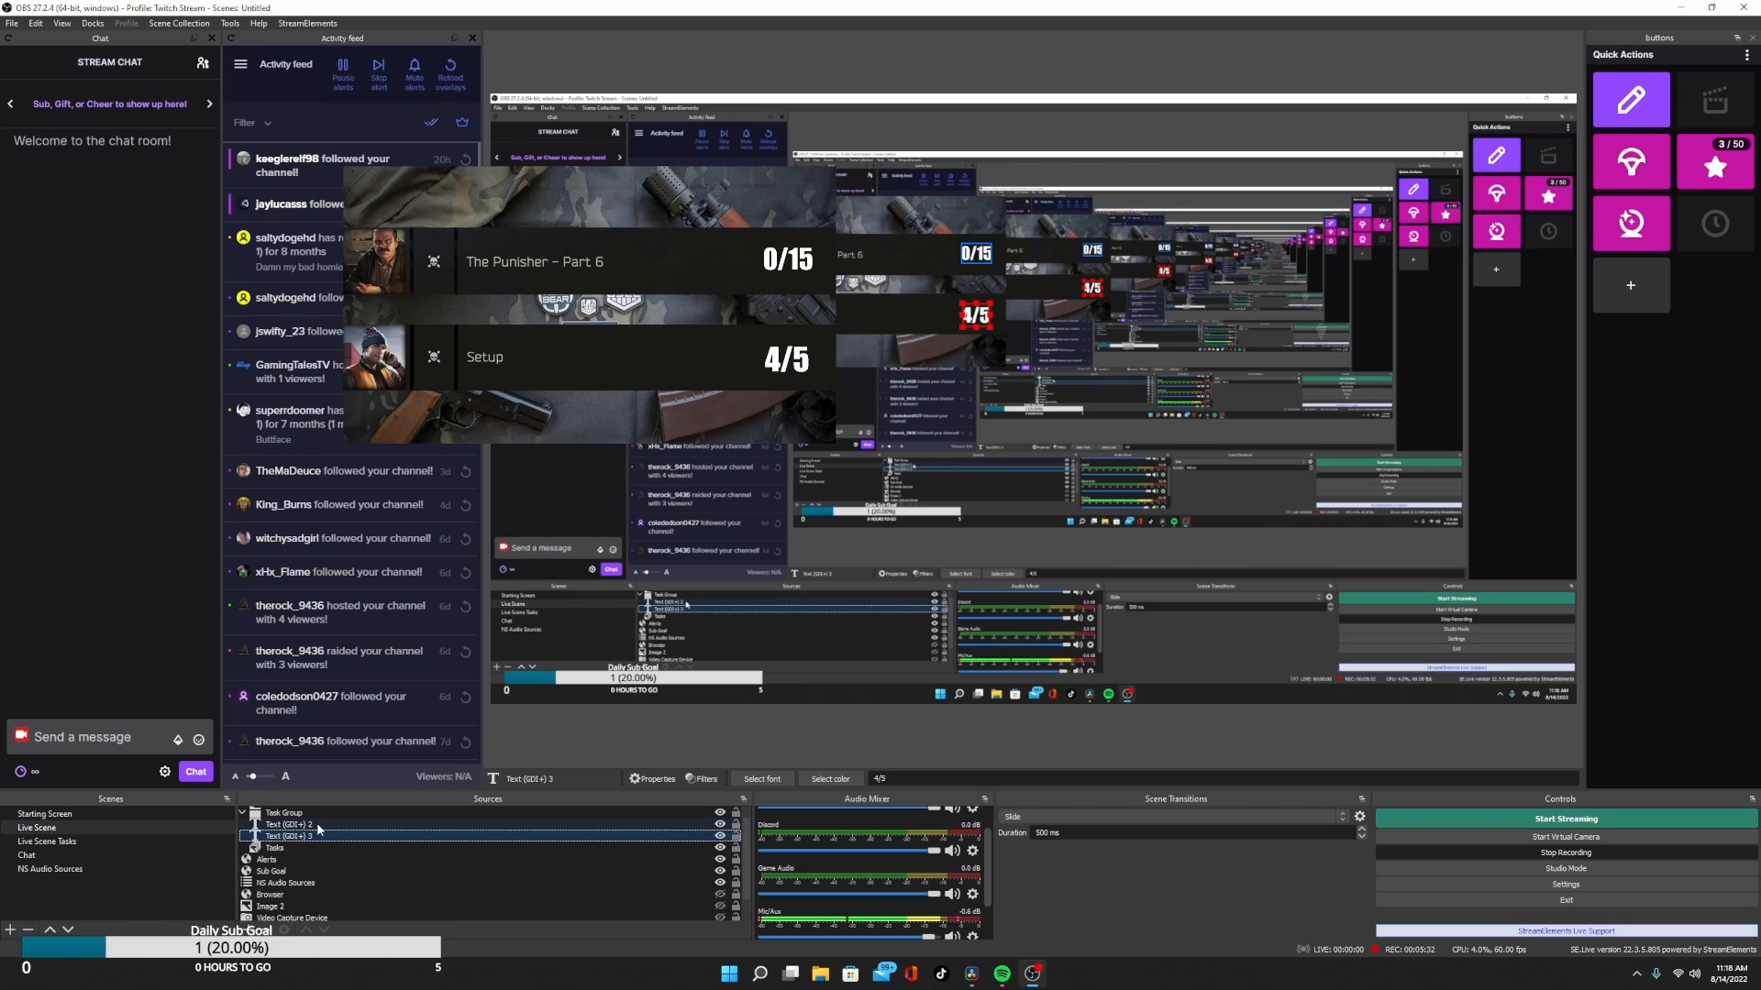
# - Select the 0/15 counter text source, and move the whole Task Group overlay to the right edge of the canvas
pyautogui.scroll(1, 288, 840)
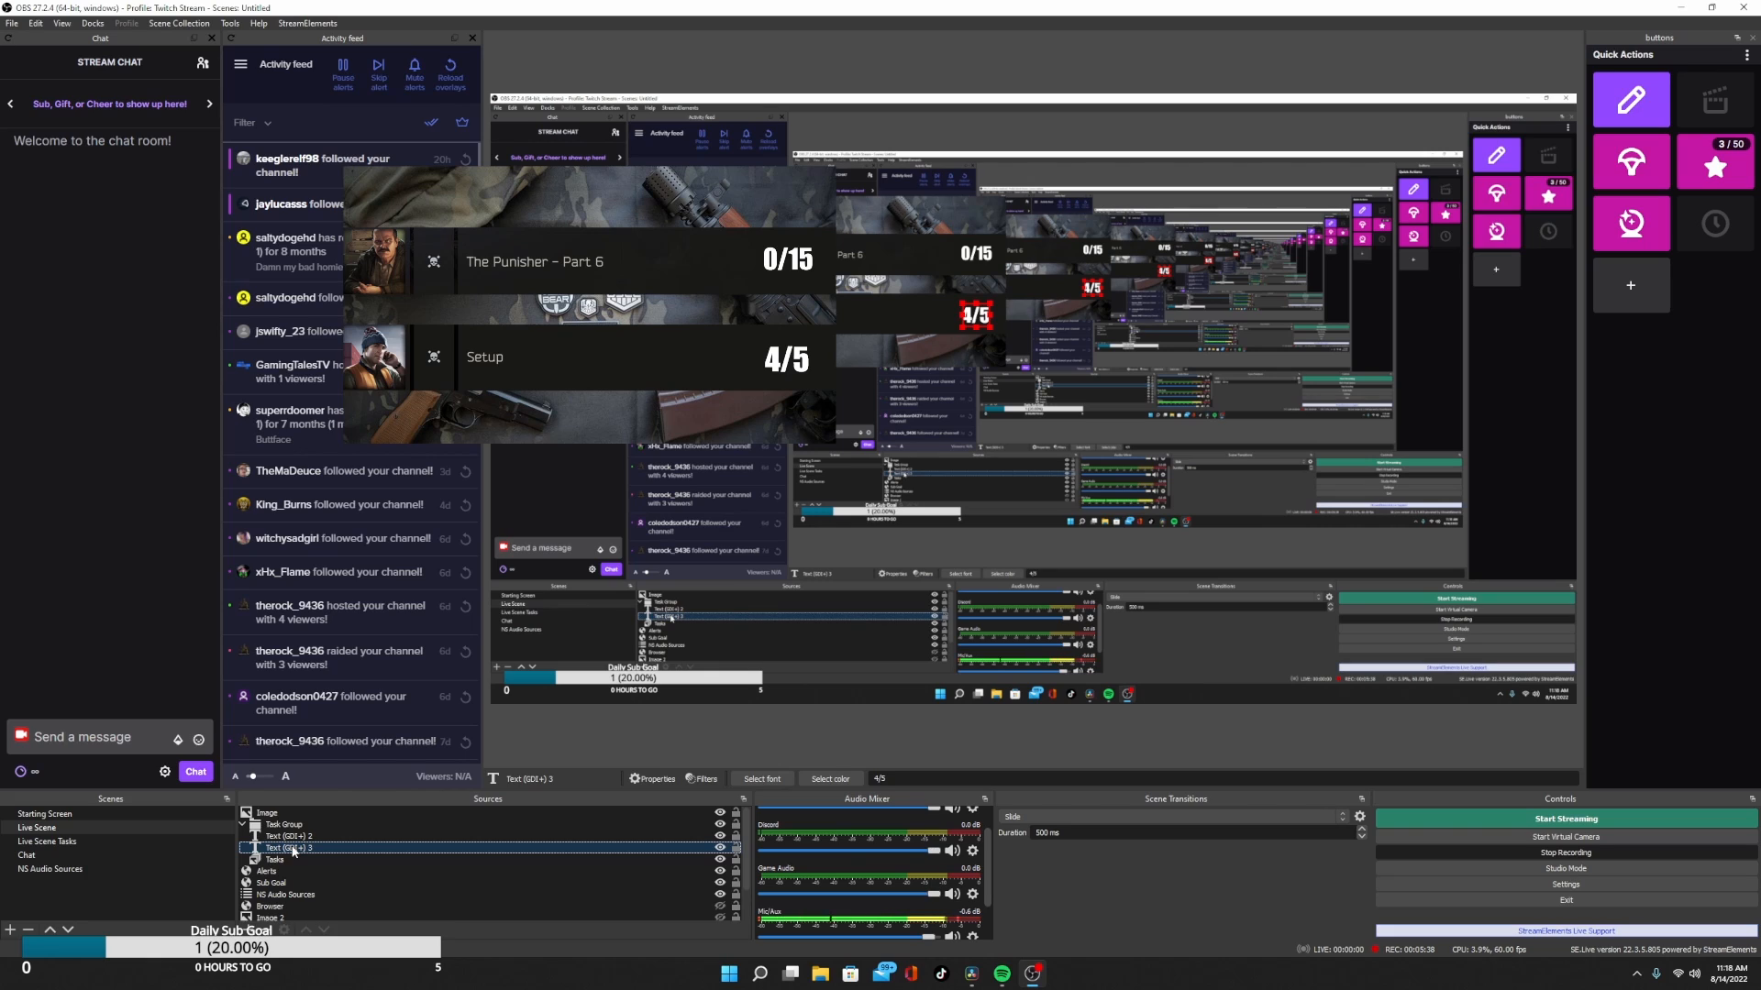
pyautogui.click(299, 838)
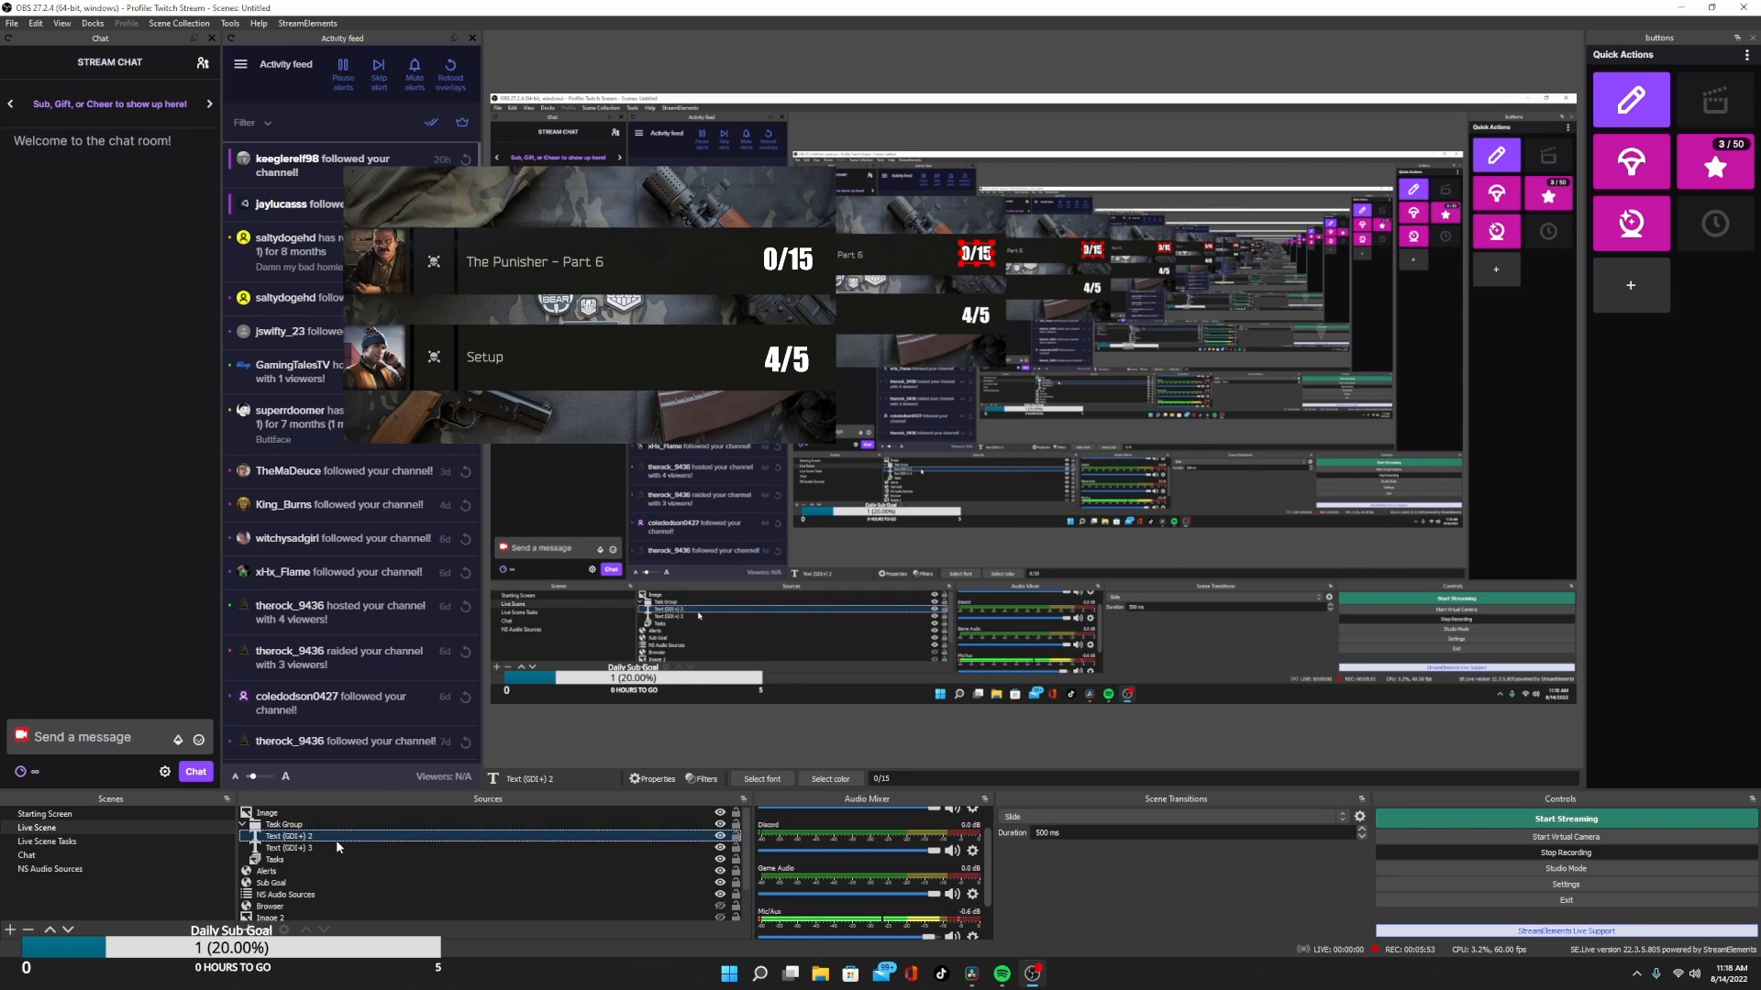
pyautogui.moveTo(780, 284); pyautogui.dragTo(1588, 481)
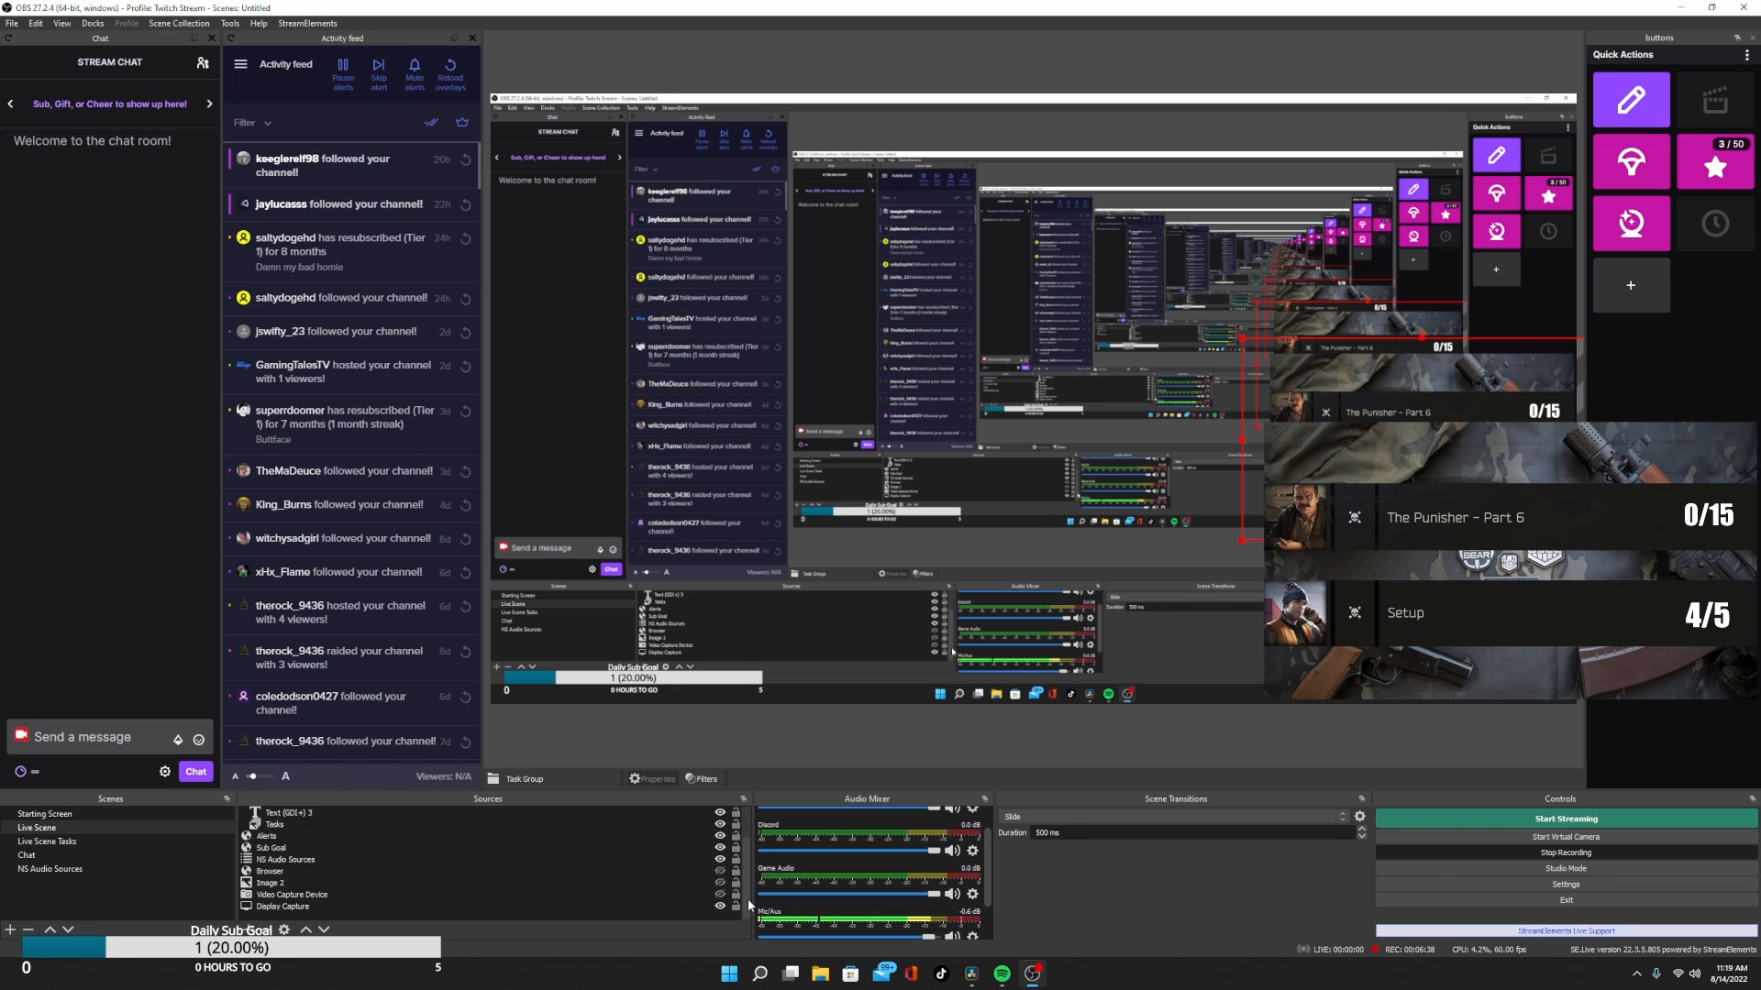
# - Nudge the Task Group overlay slightly further right on the canvas
pyautogui.scroll(2, 748, 902)
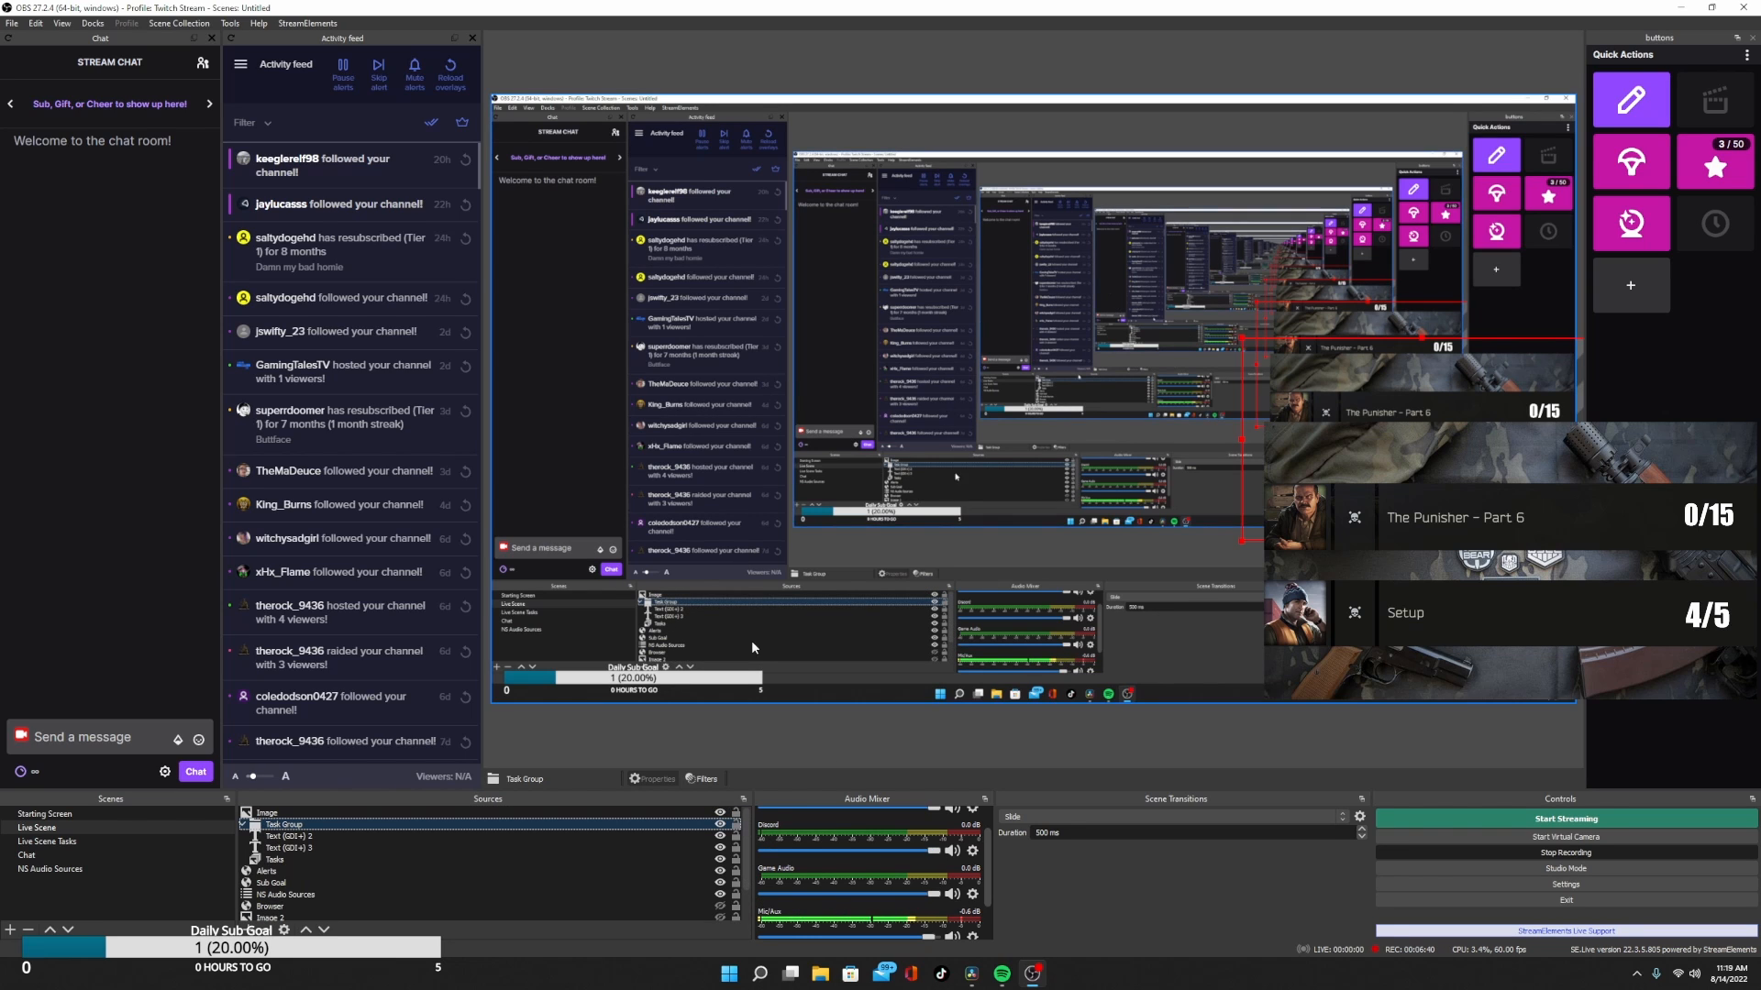
pyautogui.click(541, 813)
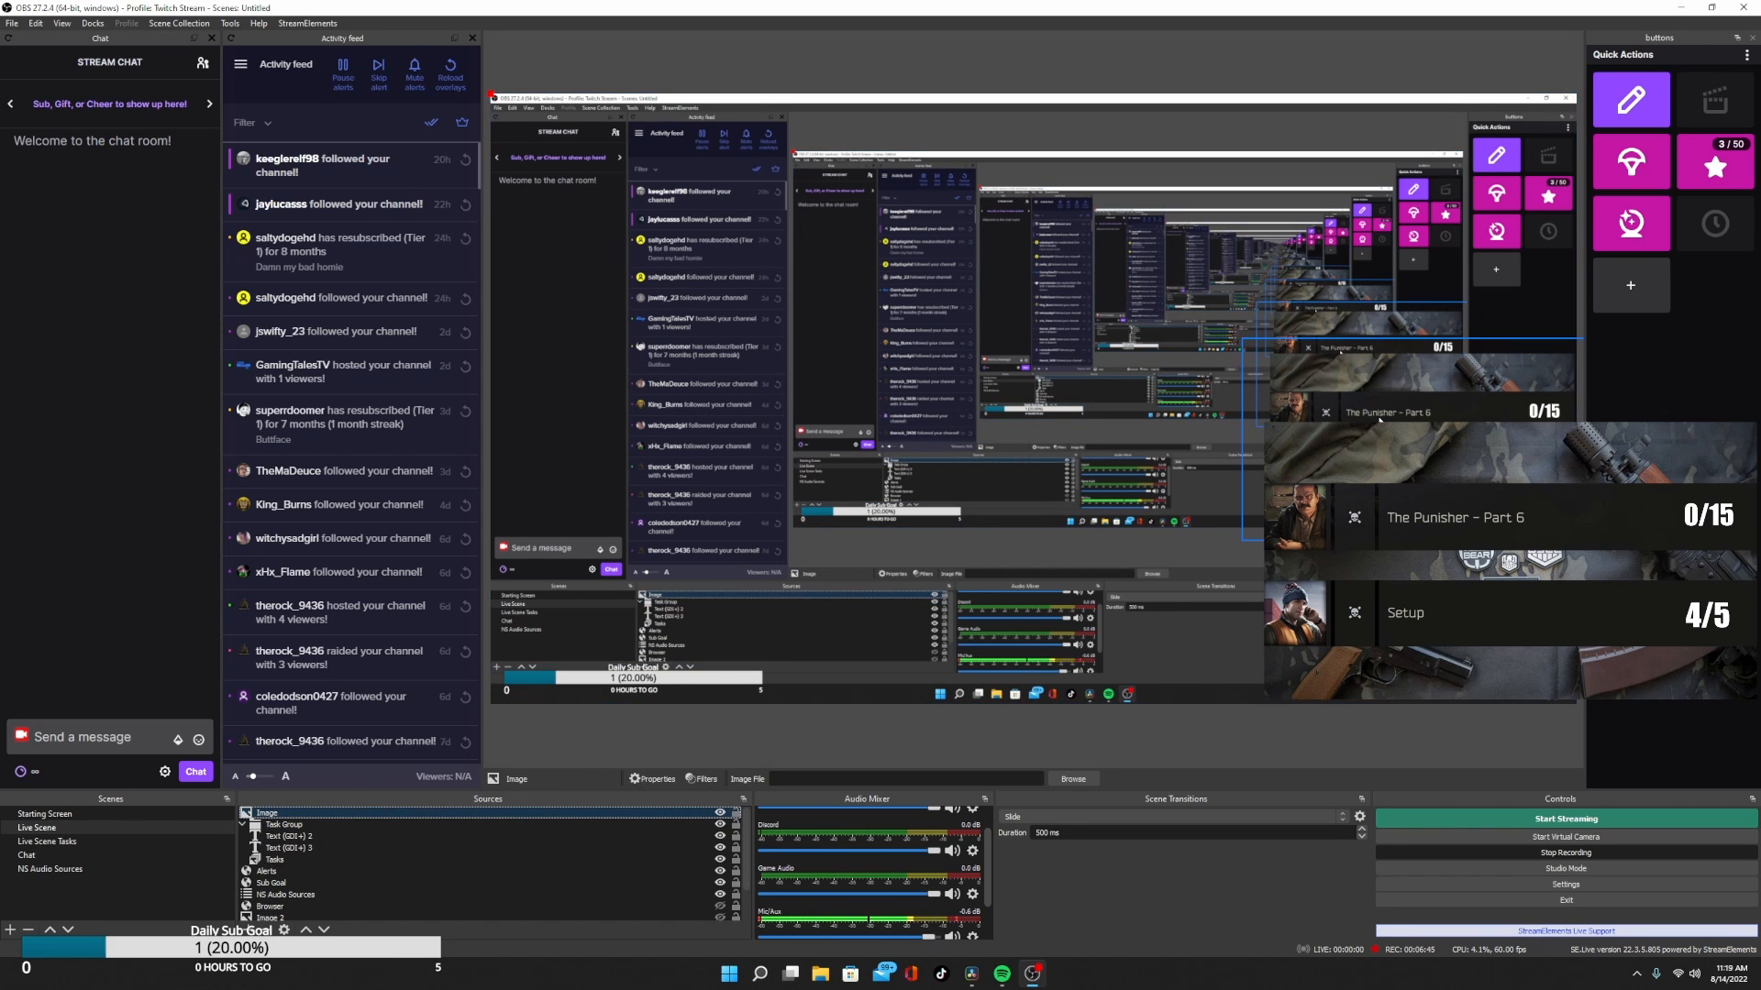
pyautogui.moveTo(1413, 482); pyautogui.dragTo(1425, 481)
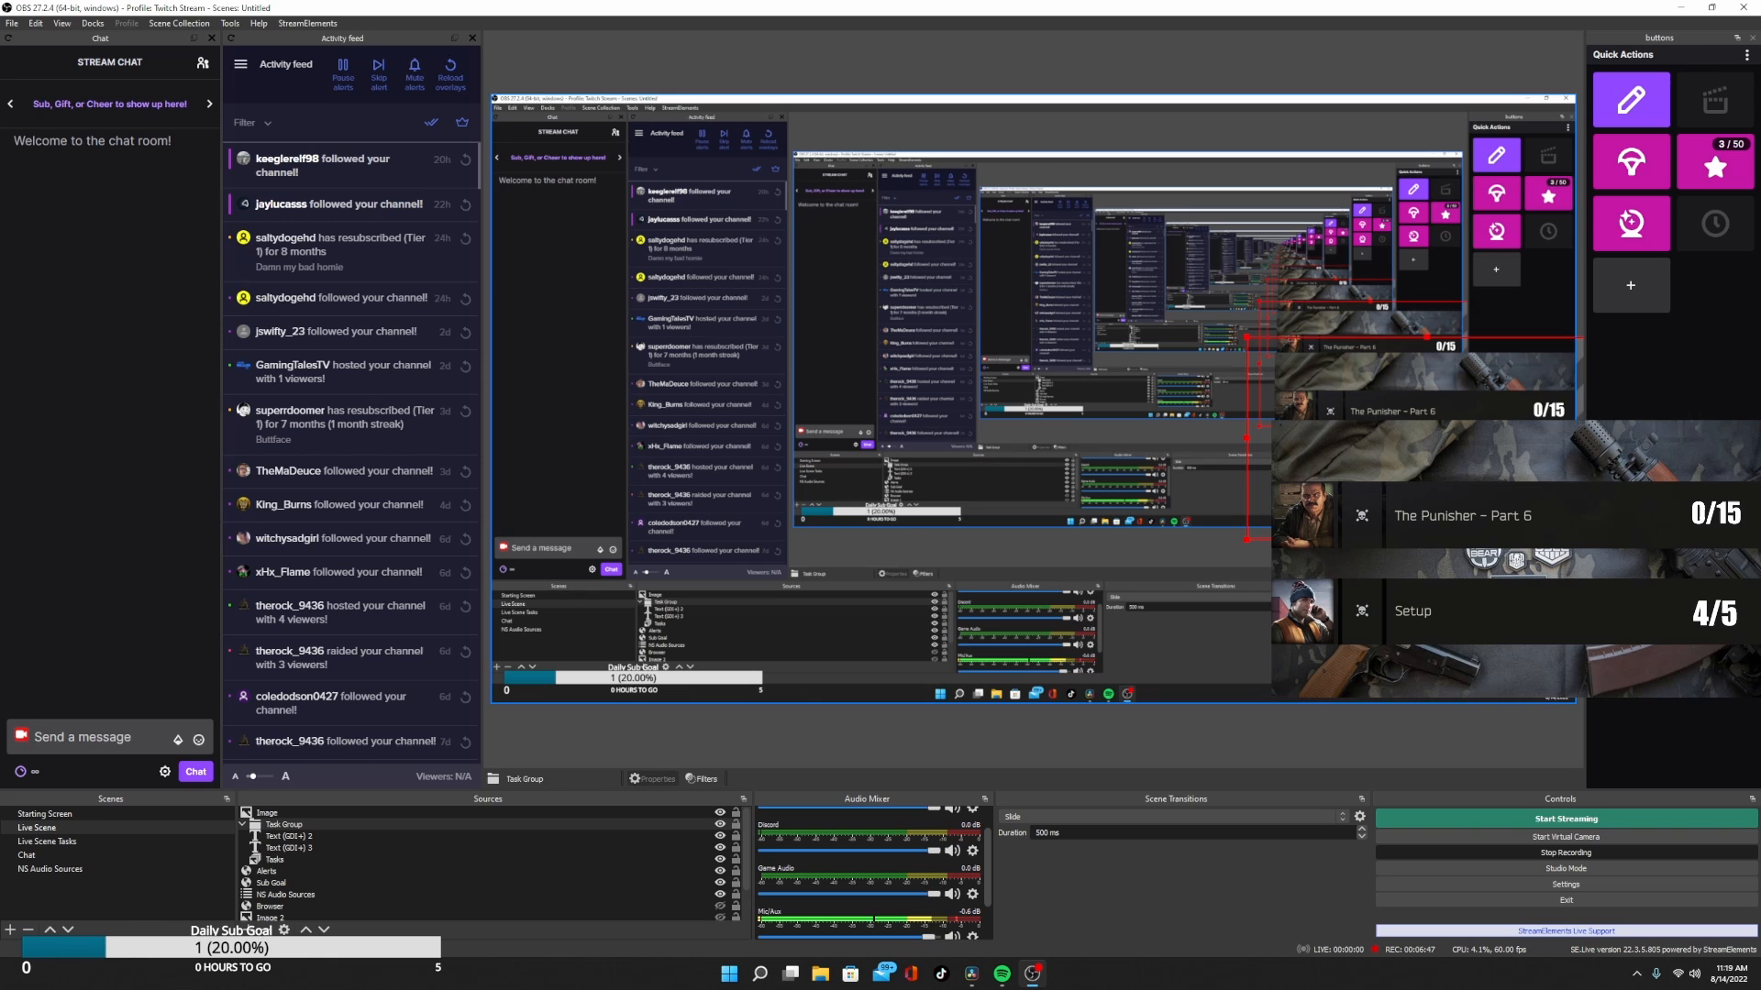
# - Add a new Text (GDI+) source reading 6/20, and place it at a reduced size just left of the 0/15 counter
pyautogui.click(346, 836)
pyautogui.rightClick(347, 836)
pyautogui.moveTo(463, 448)
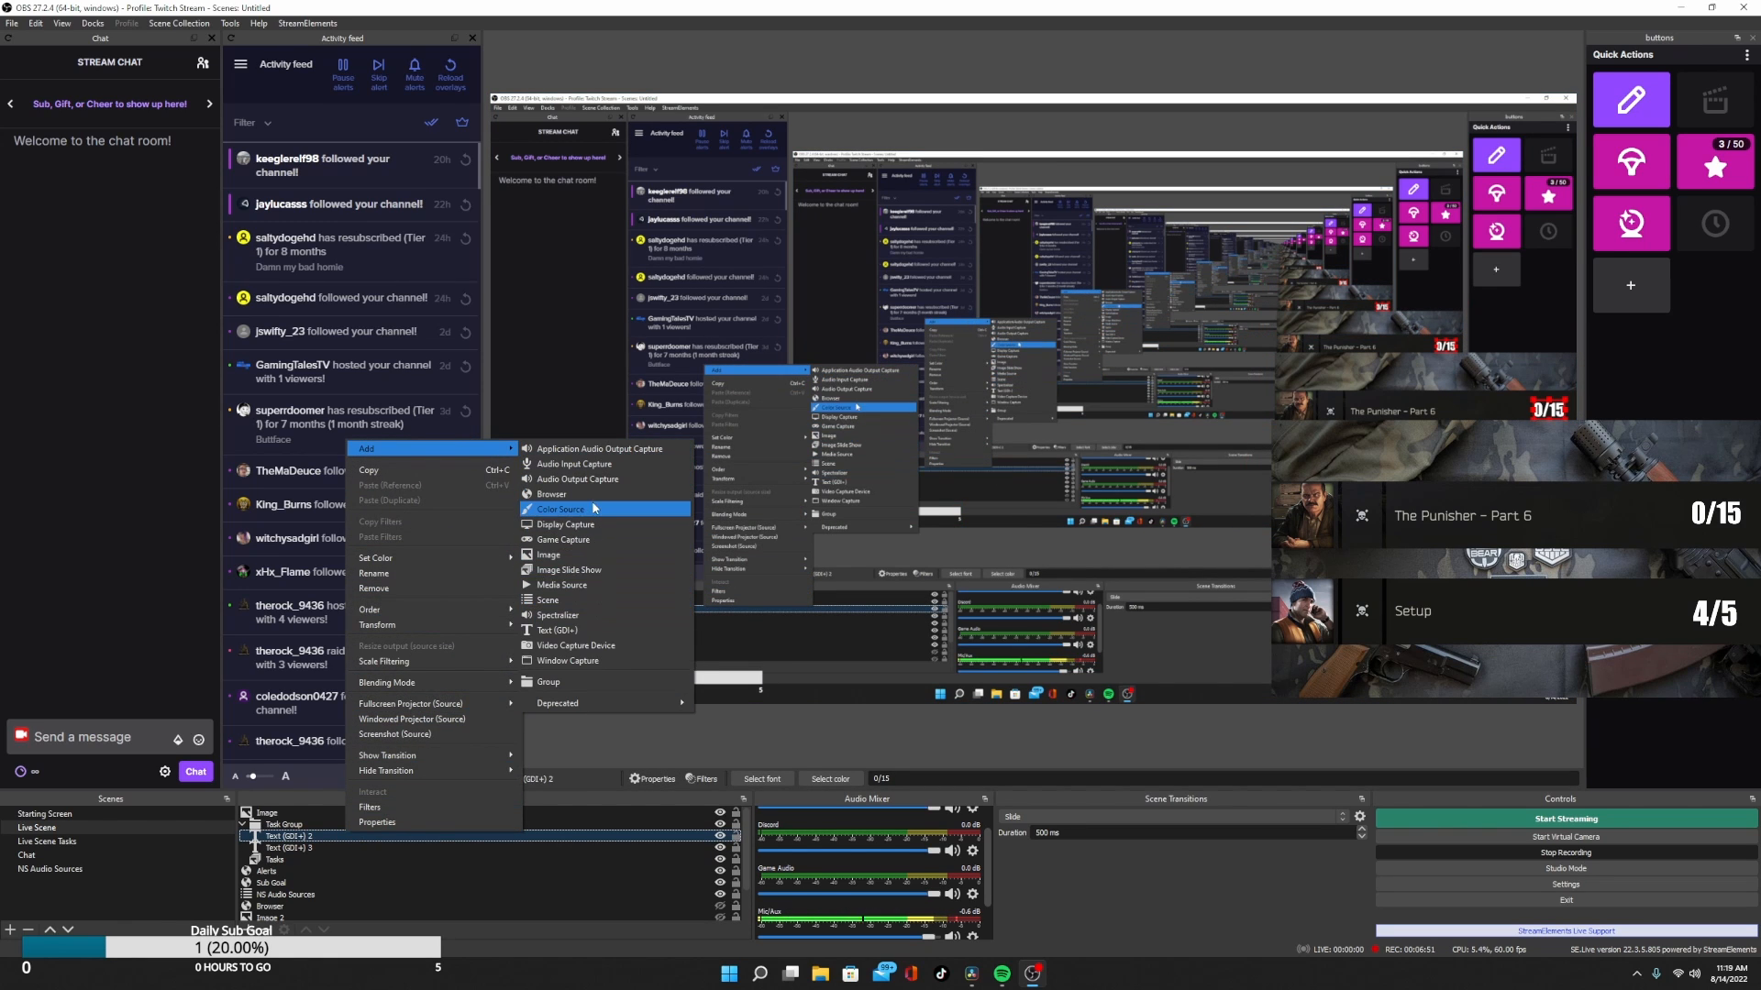
pyautogui.click(591, 625)
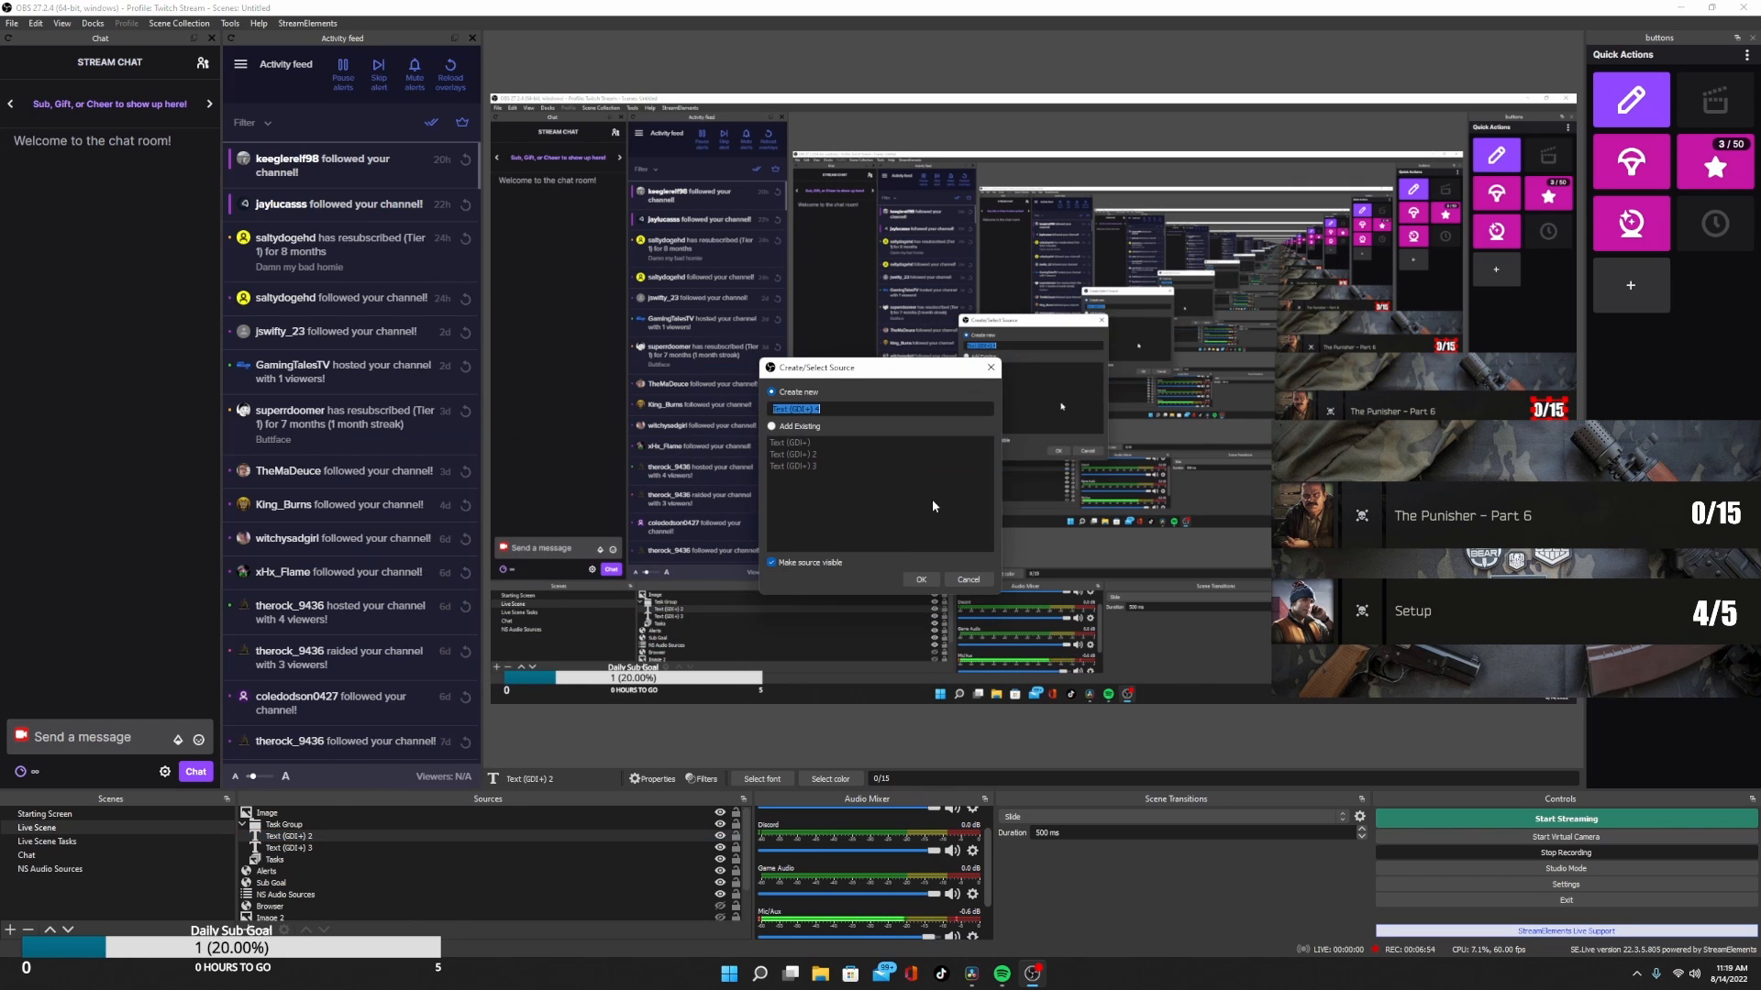
pyautogui.click(917, 579)
pyautogui.click(805, 635)
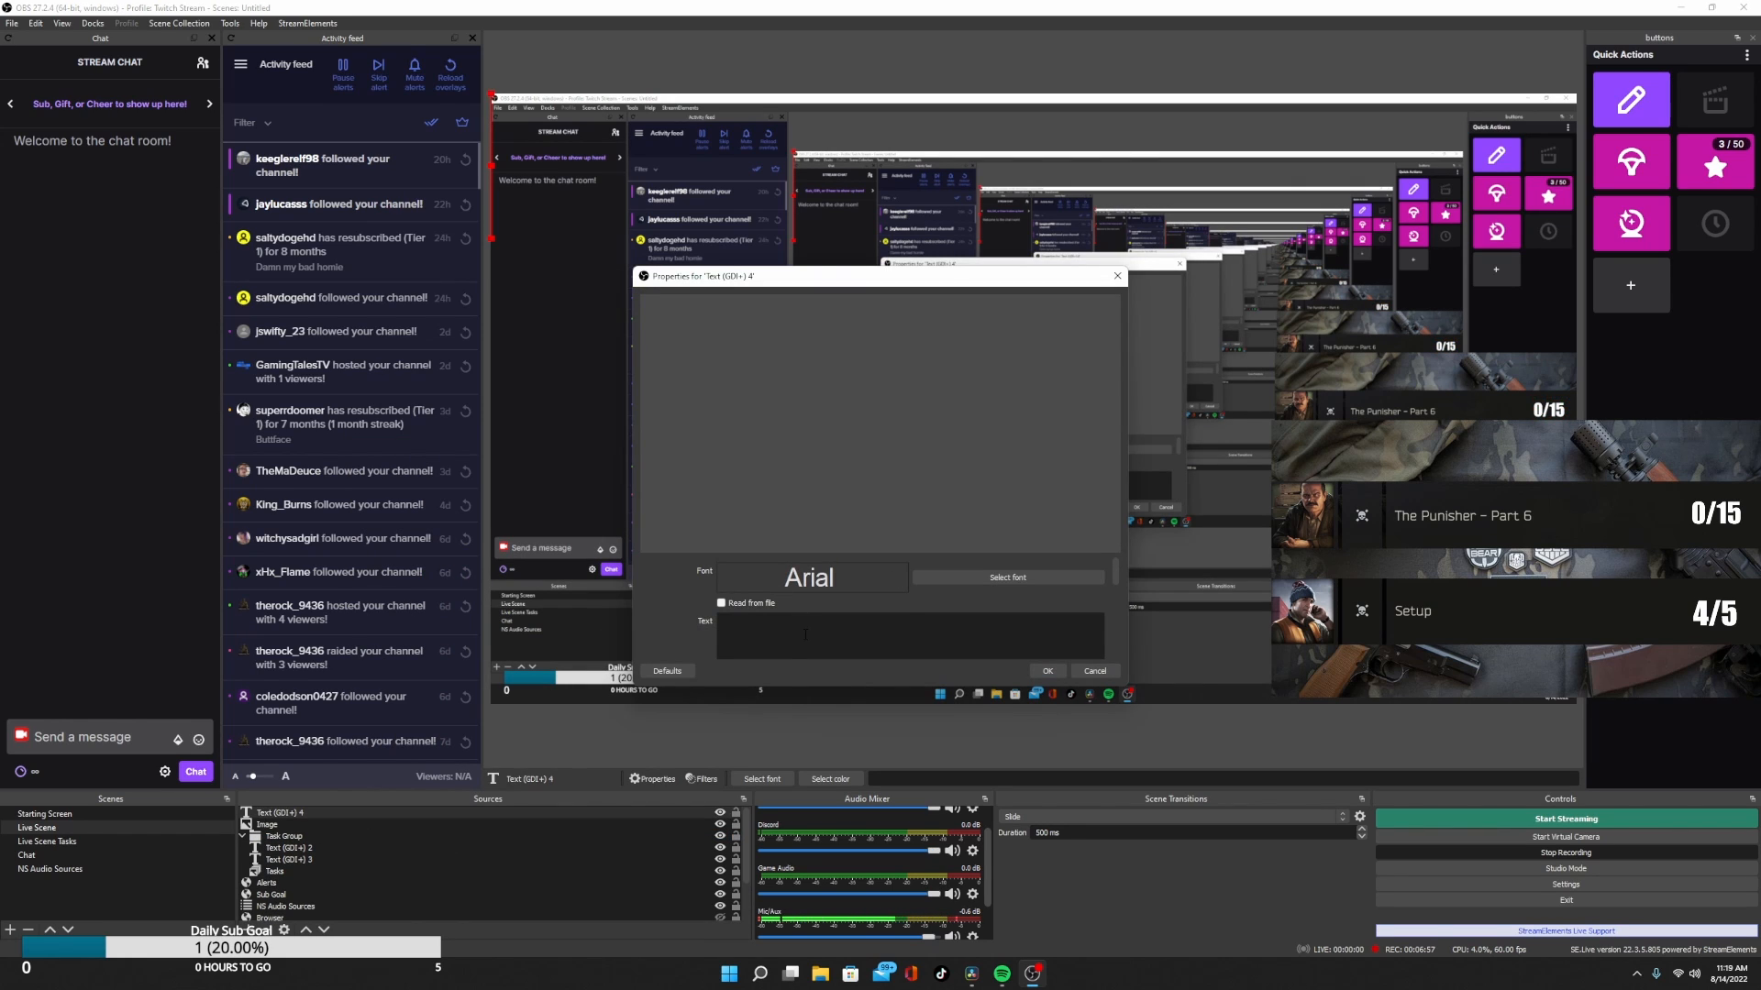
pyautogui.write('6/20')
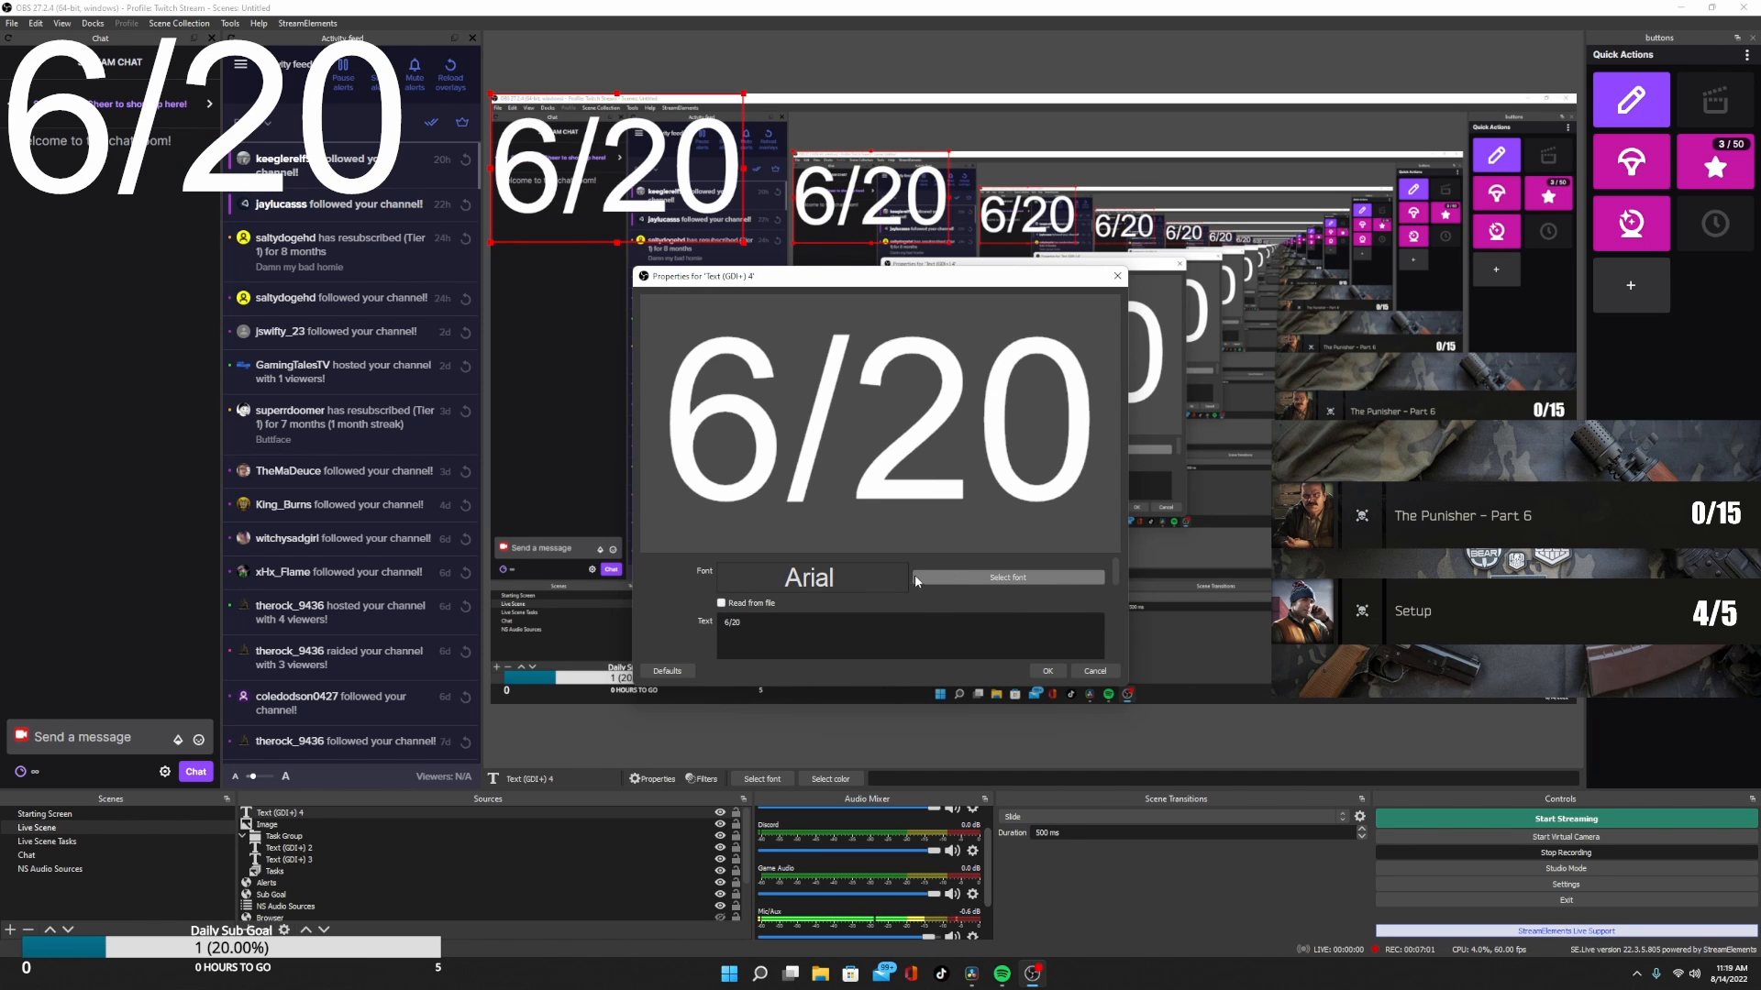
pyautogui.click(1047, 671)
pyautogui.moveTo(629, 163); pyautogui.dragTo(697, 395)
pyautogui.moveTo(810, 326); pyautogui.dragTo(1477, 409)
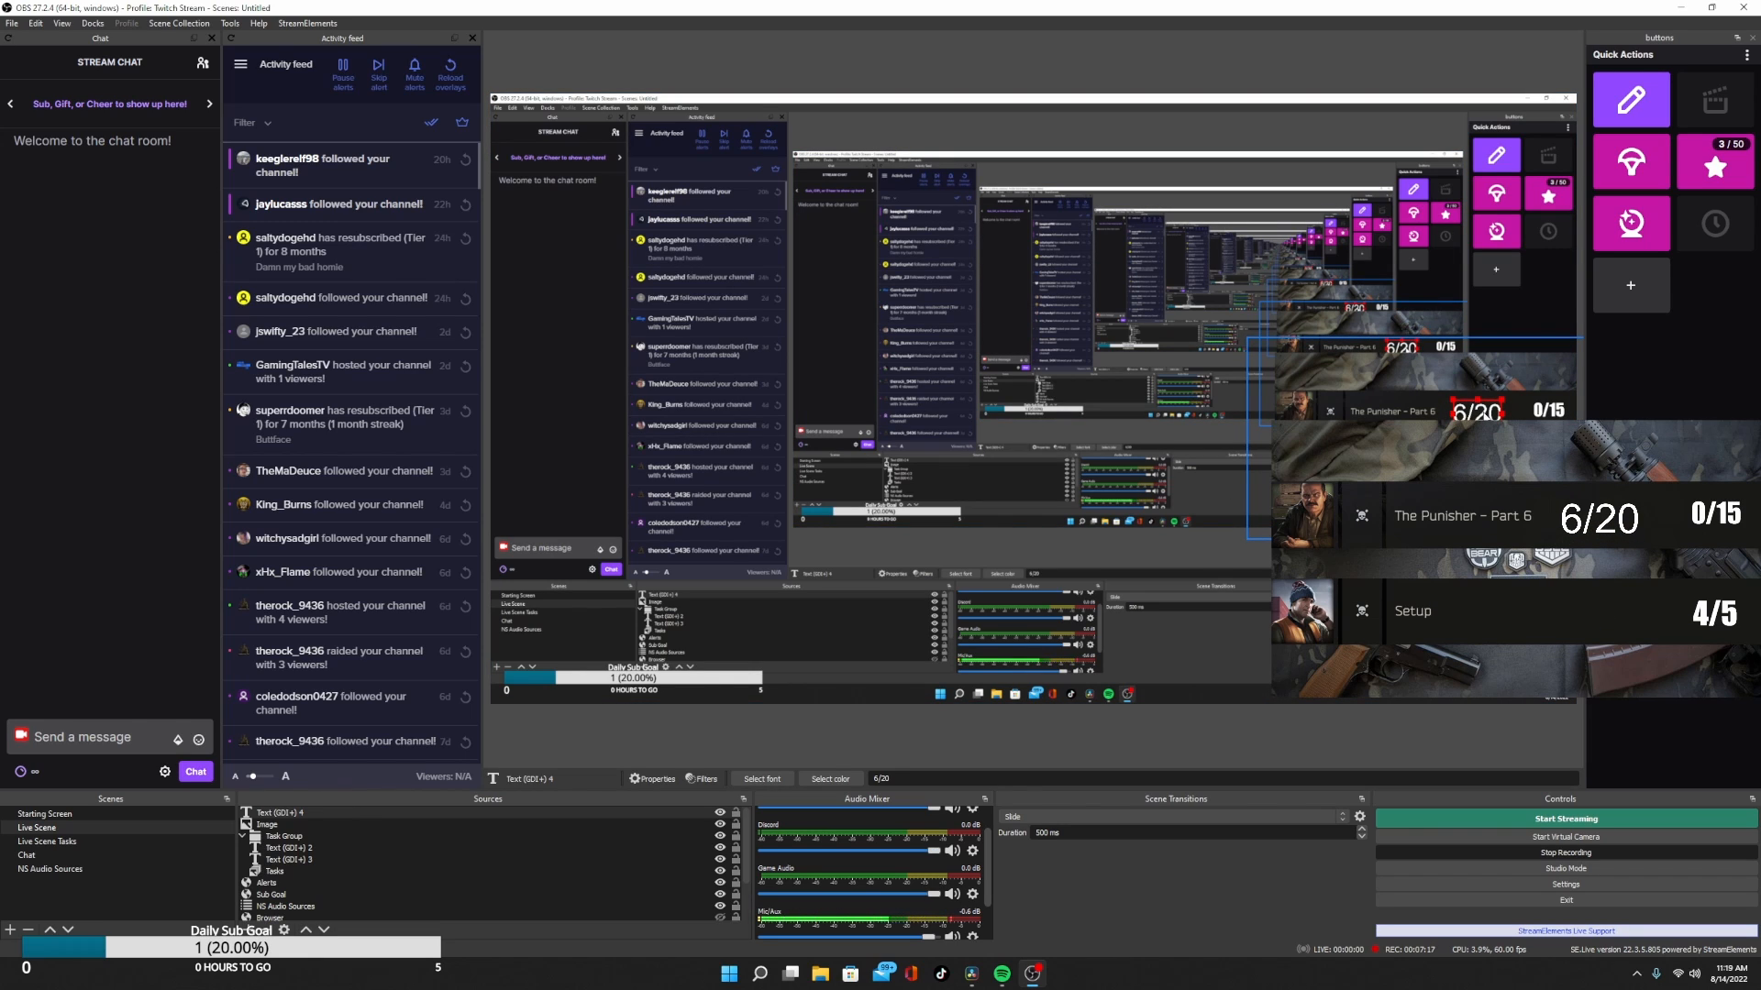
# - Inspect the hide transition options and the filters of the 4/5 text source, and select the Tasks source
pyautogui.click(302, 862)
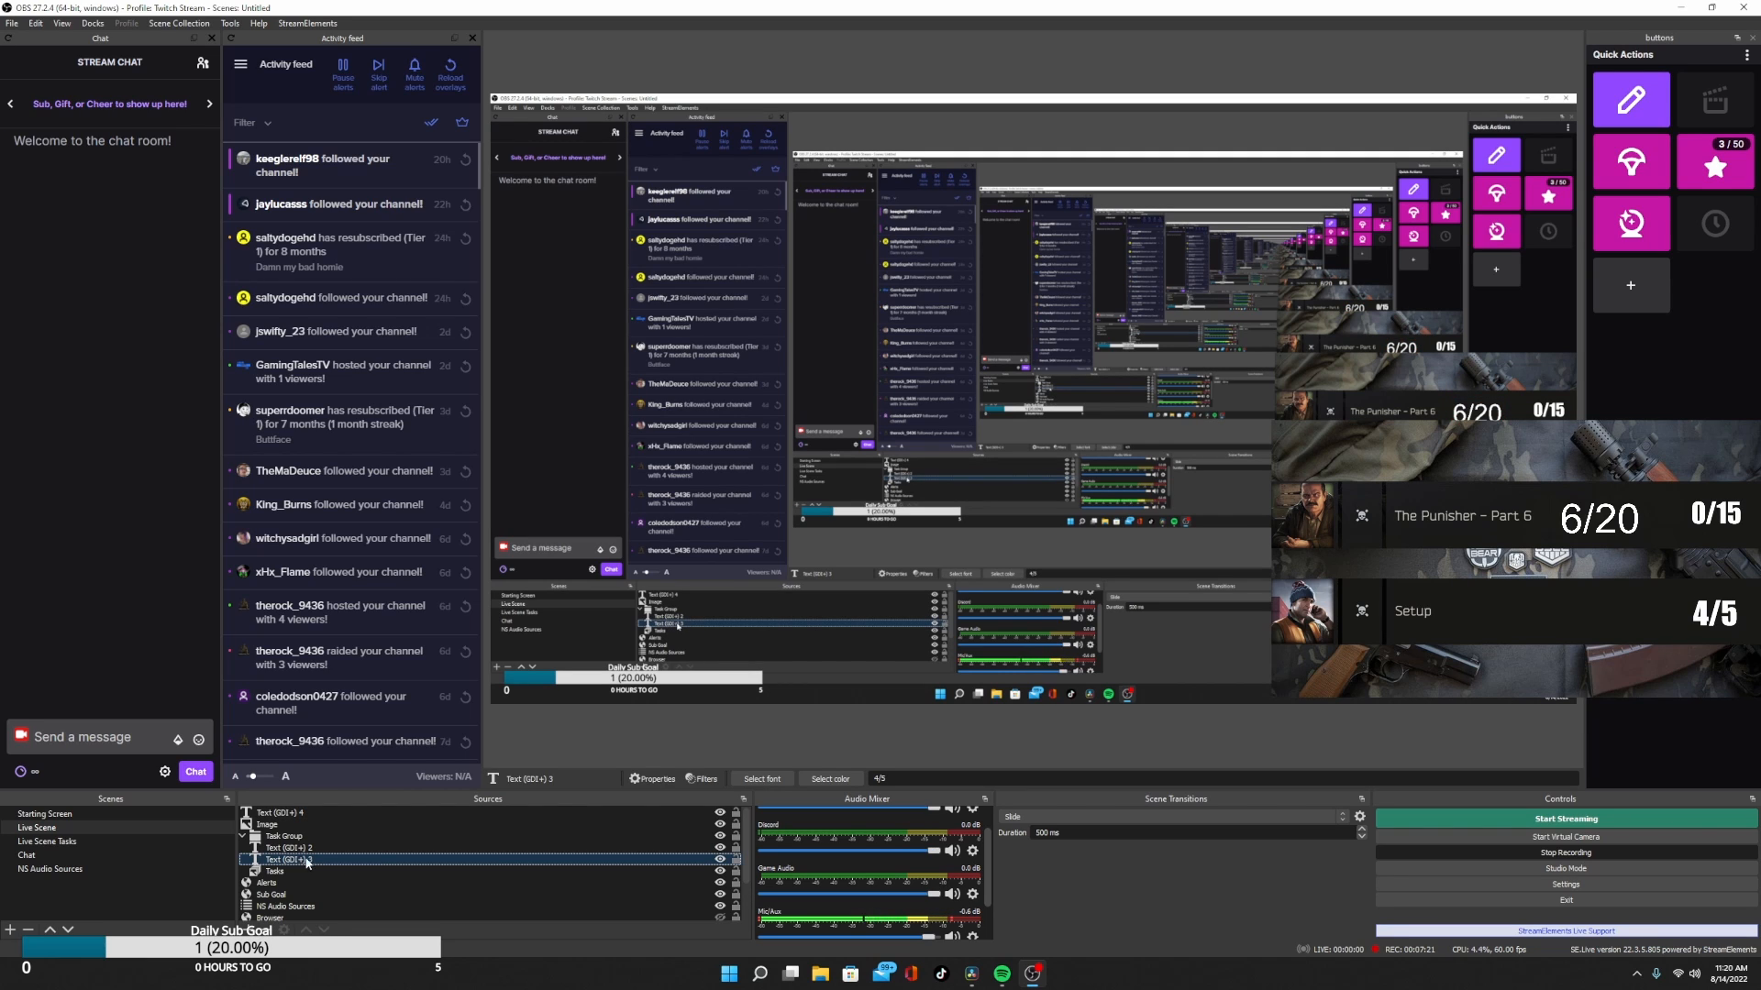
pyautogui.rightClick(371, 860)
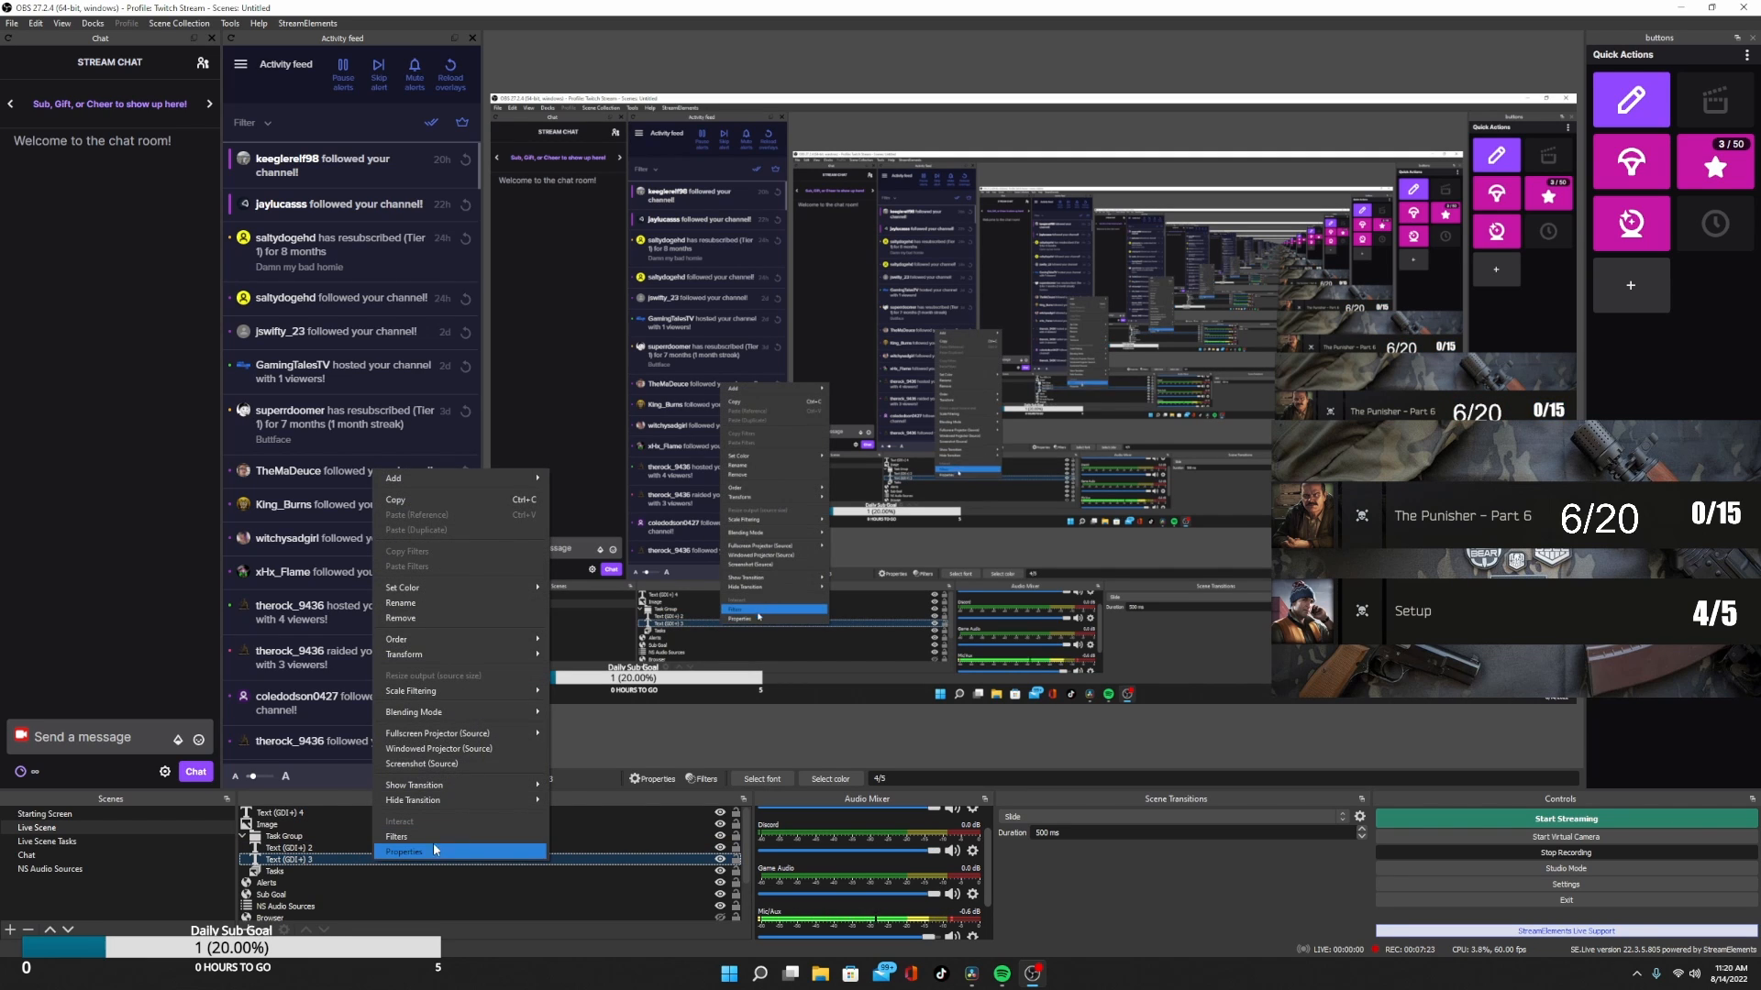
pyautogui.moveTo(452, 787)
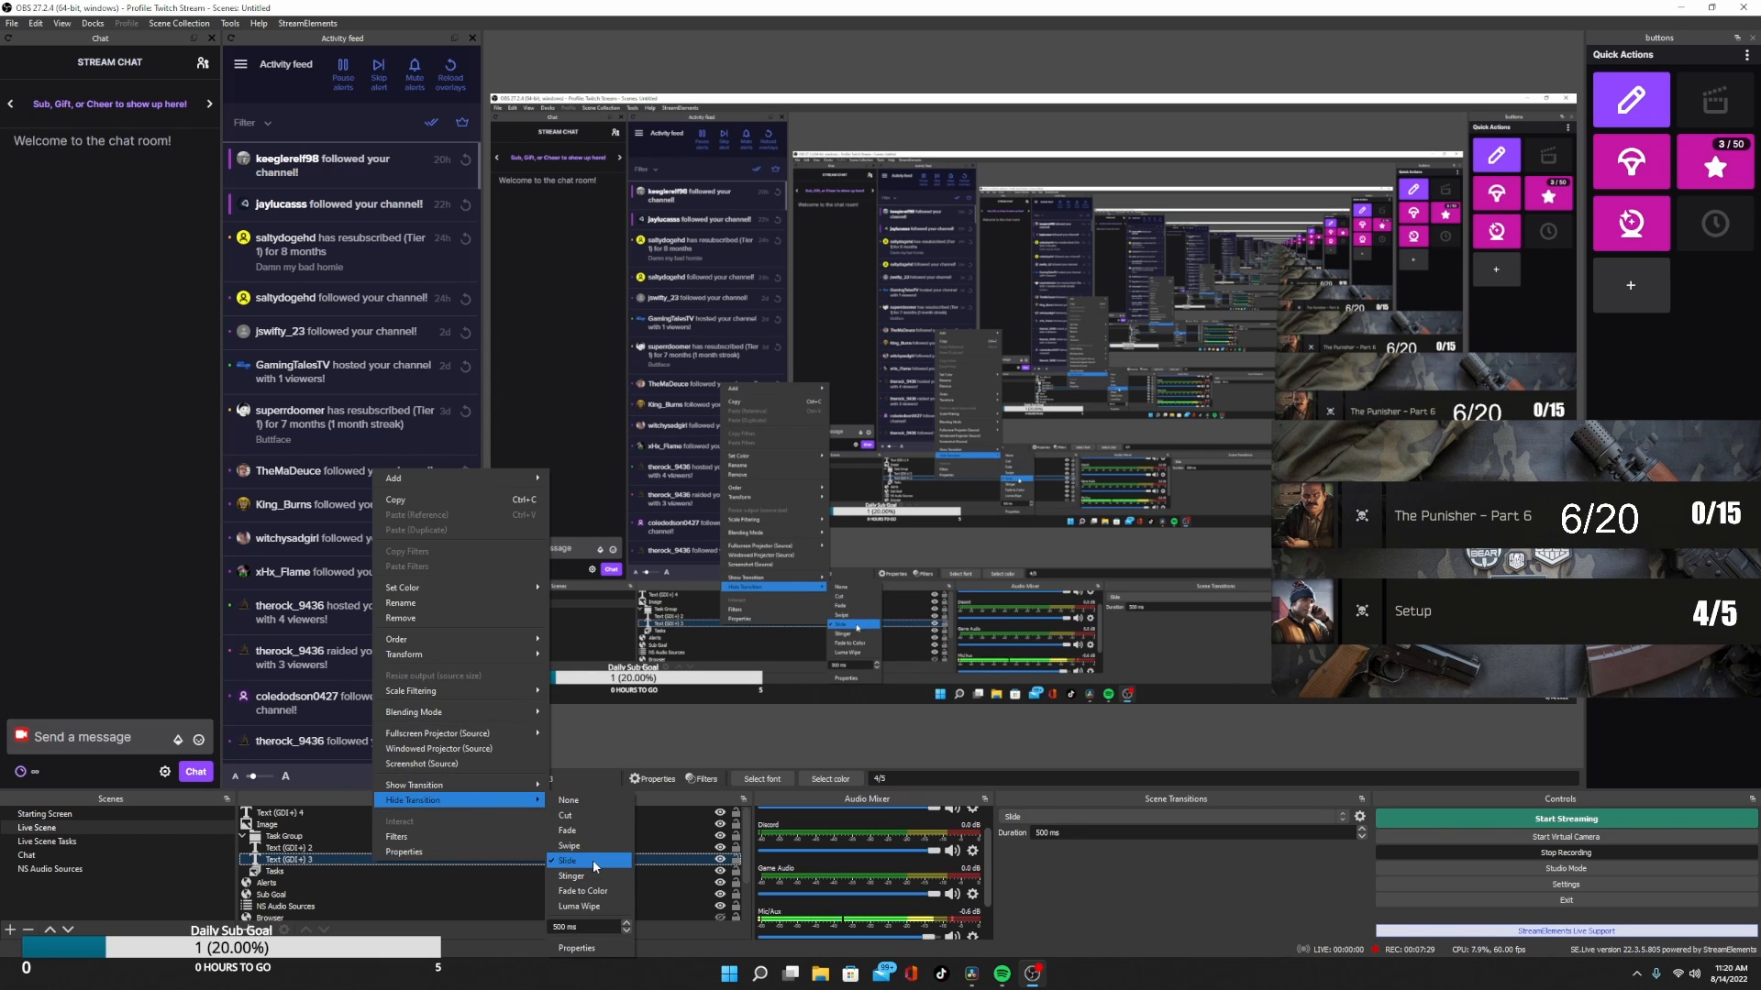
pyautogui.click(396, 837)
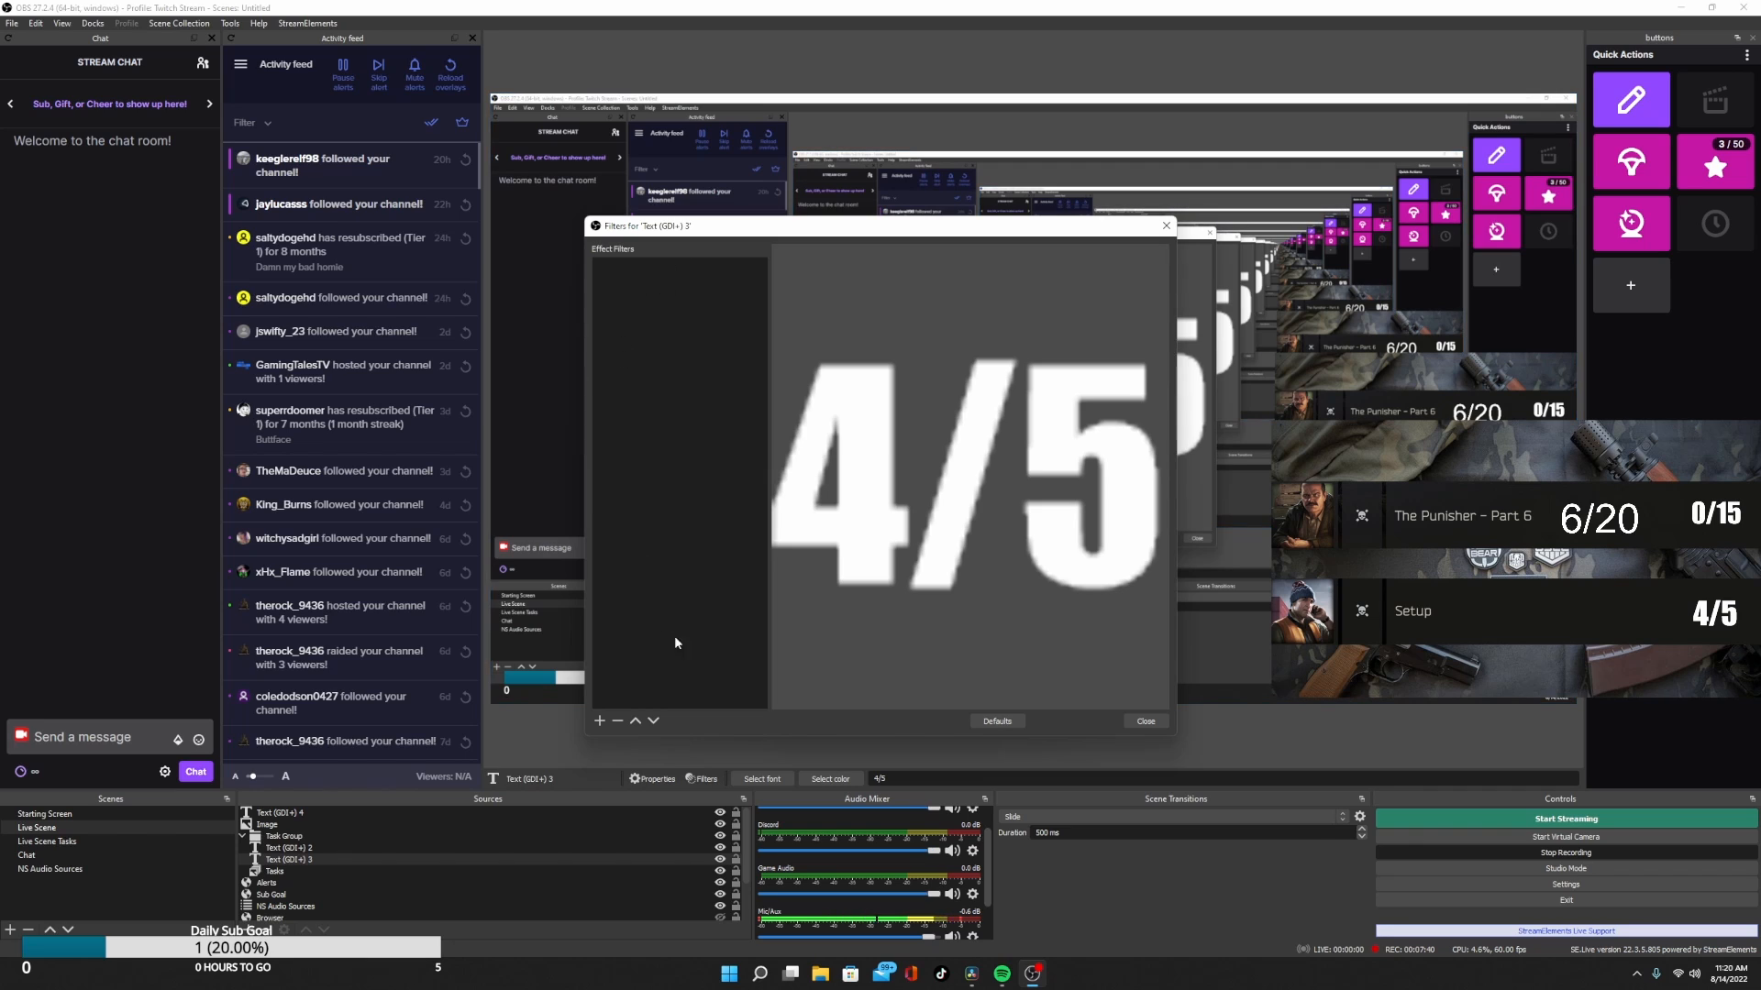
pyautogui.click(1155, 722)
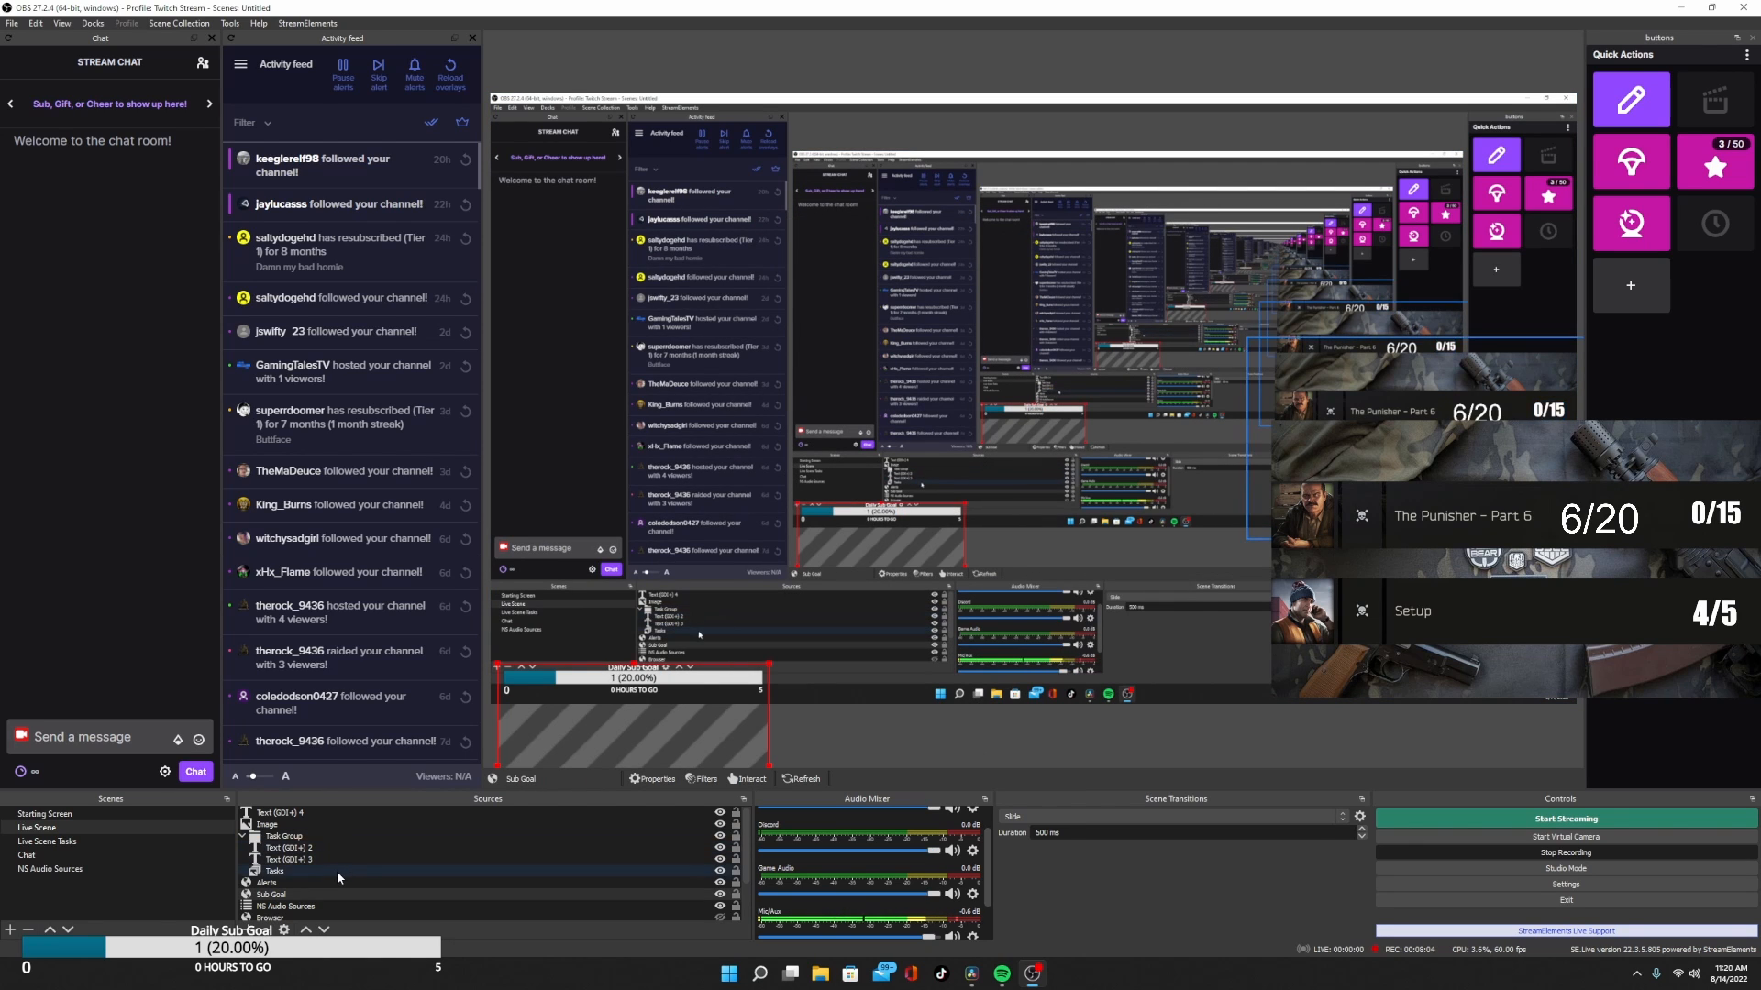
pyautogui.click(337, 871)
pyautogui.doubleClick(338, 872)
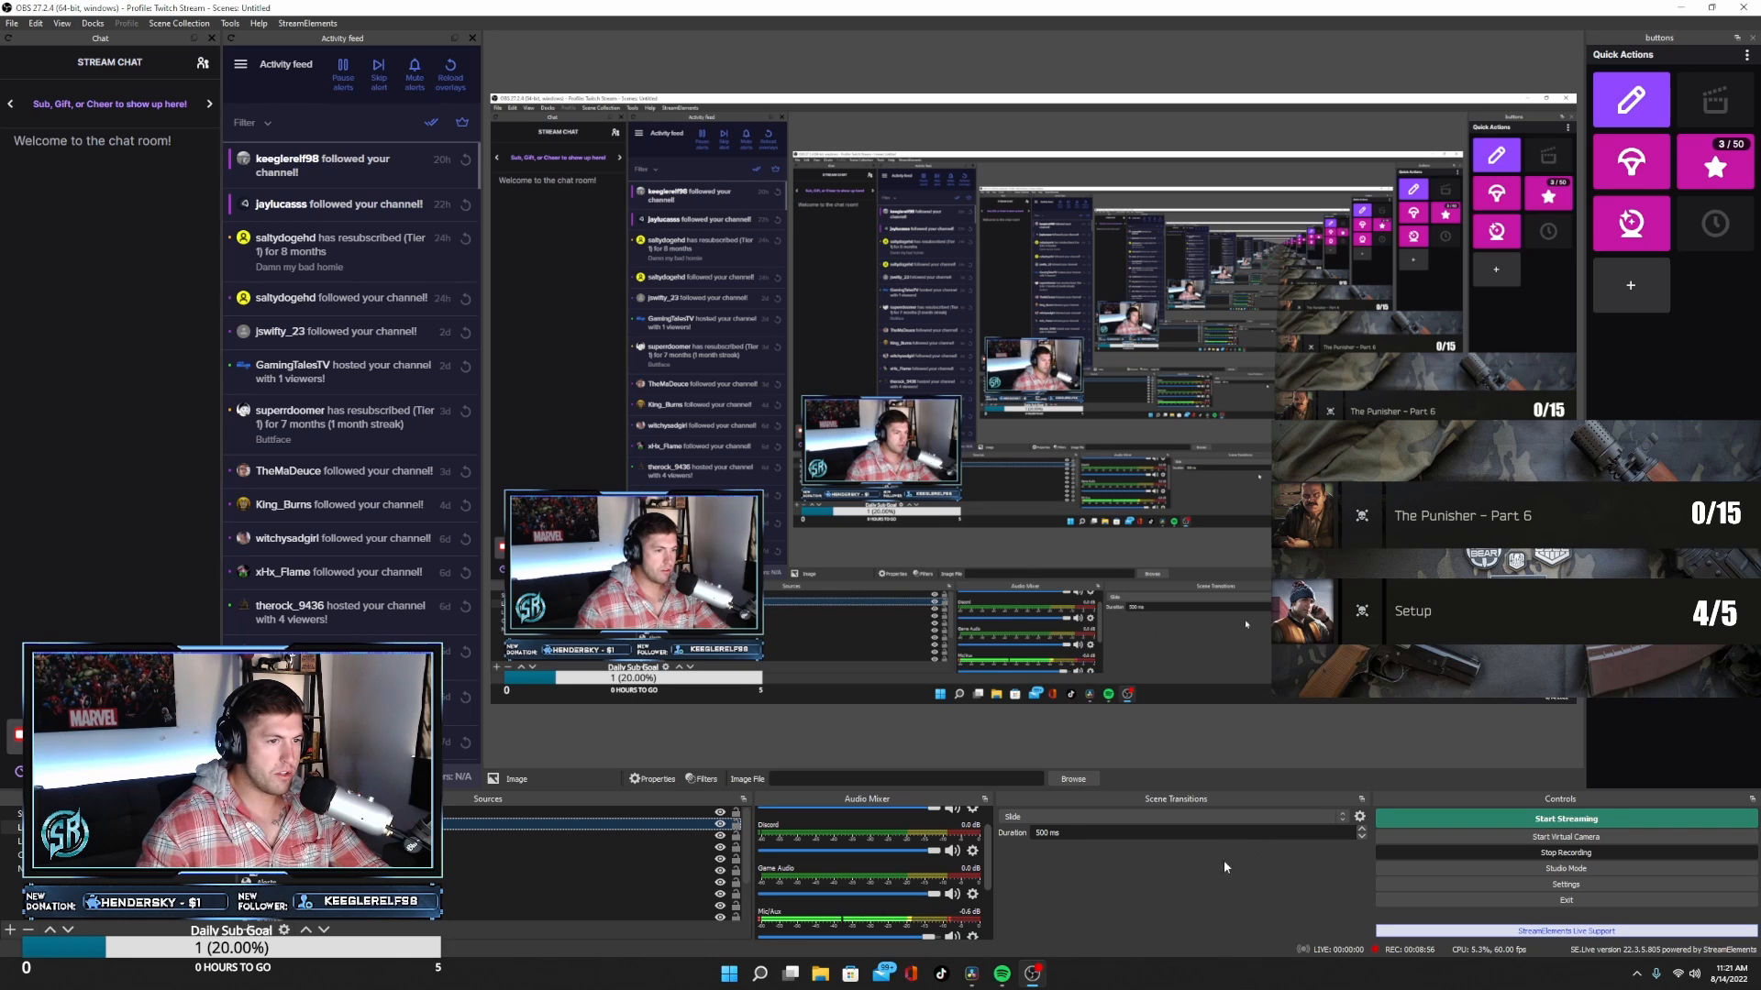
# - Review the Live Scene hotkeys that show and hide the Tasks and text sources, and leave the settings without saving
pyautogui.click(1562, 885)
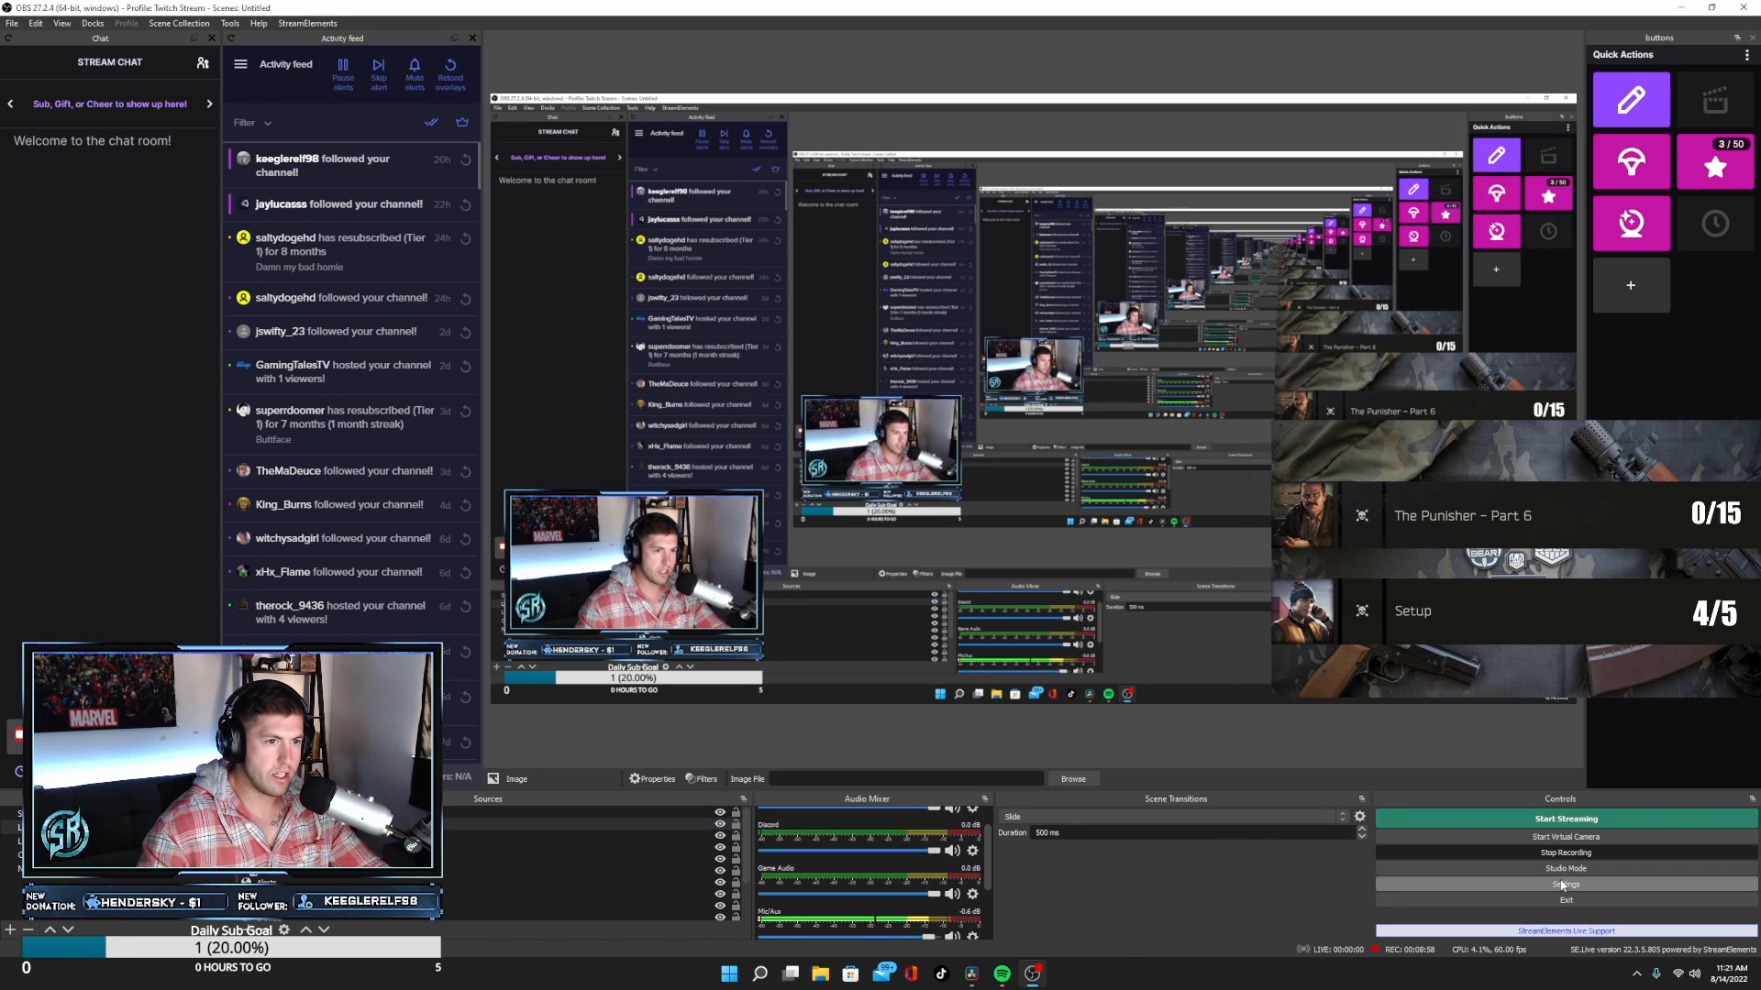
pyautogui.moveTo(1033, 228); pyautogui.dragTo(1127, 207)
pyautogui.click(687, 400)
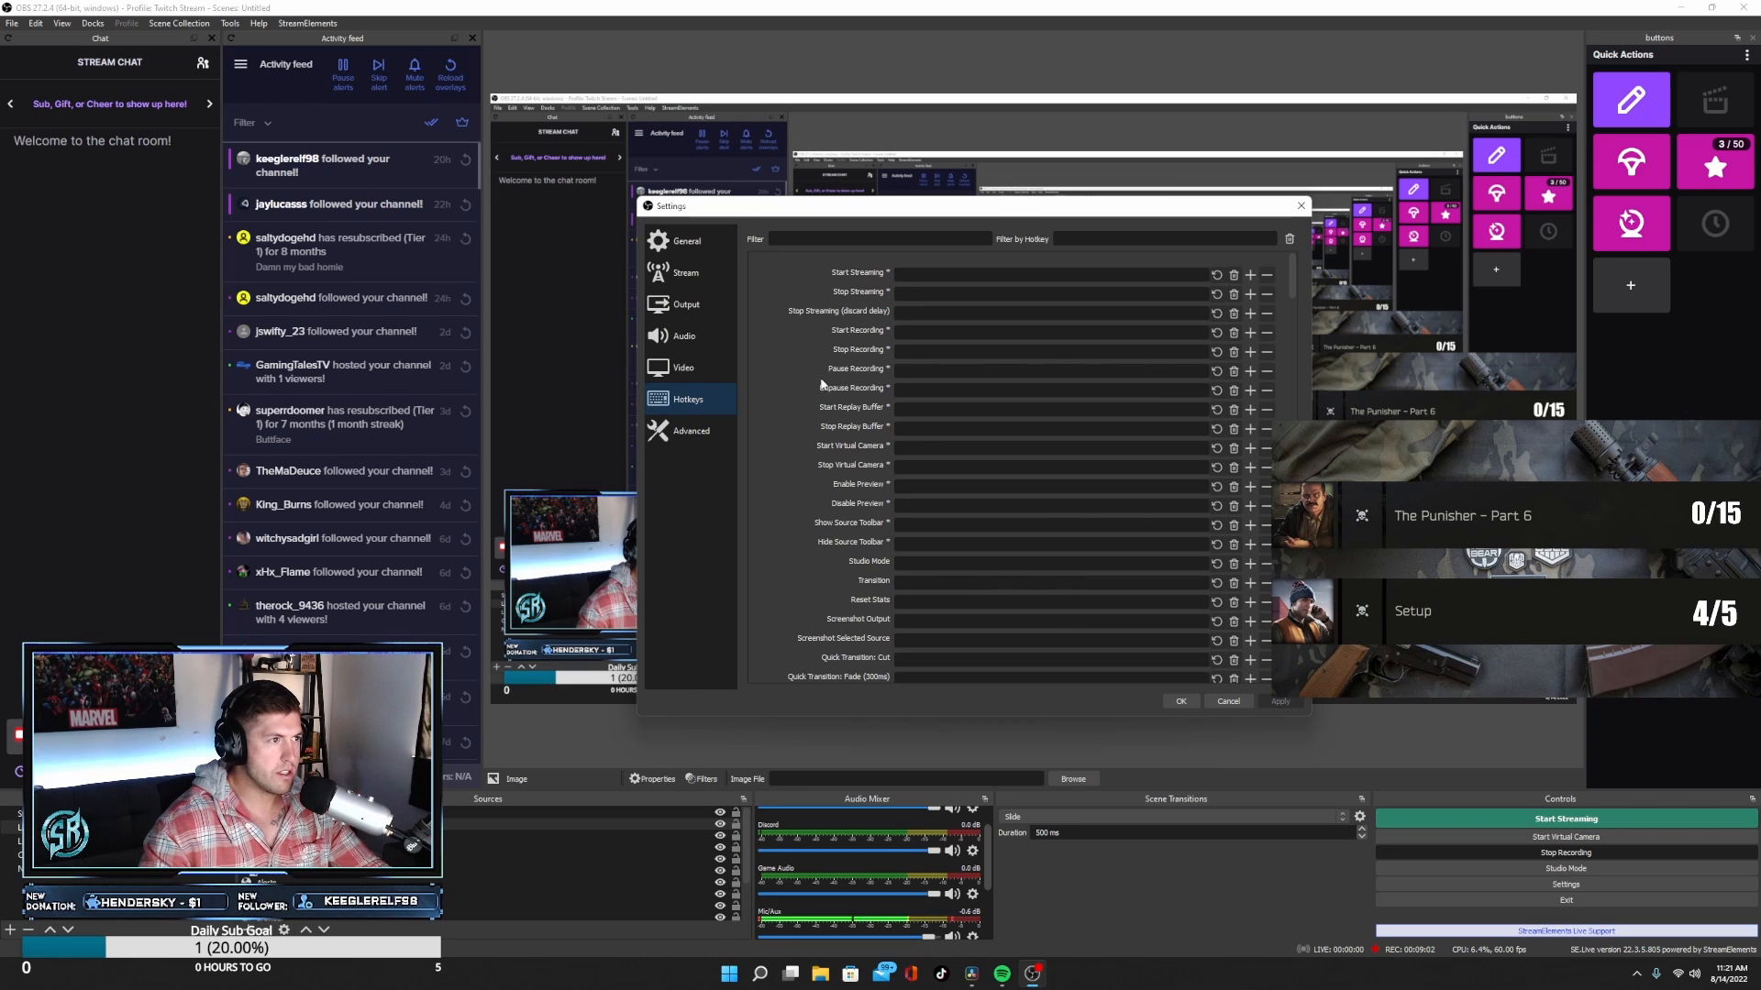
pyautogui.scroll(-12, 833, 413)
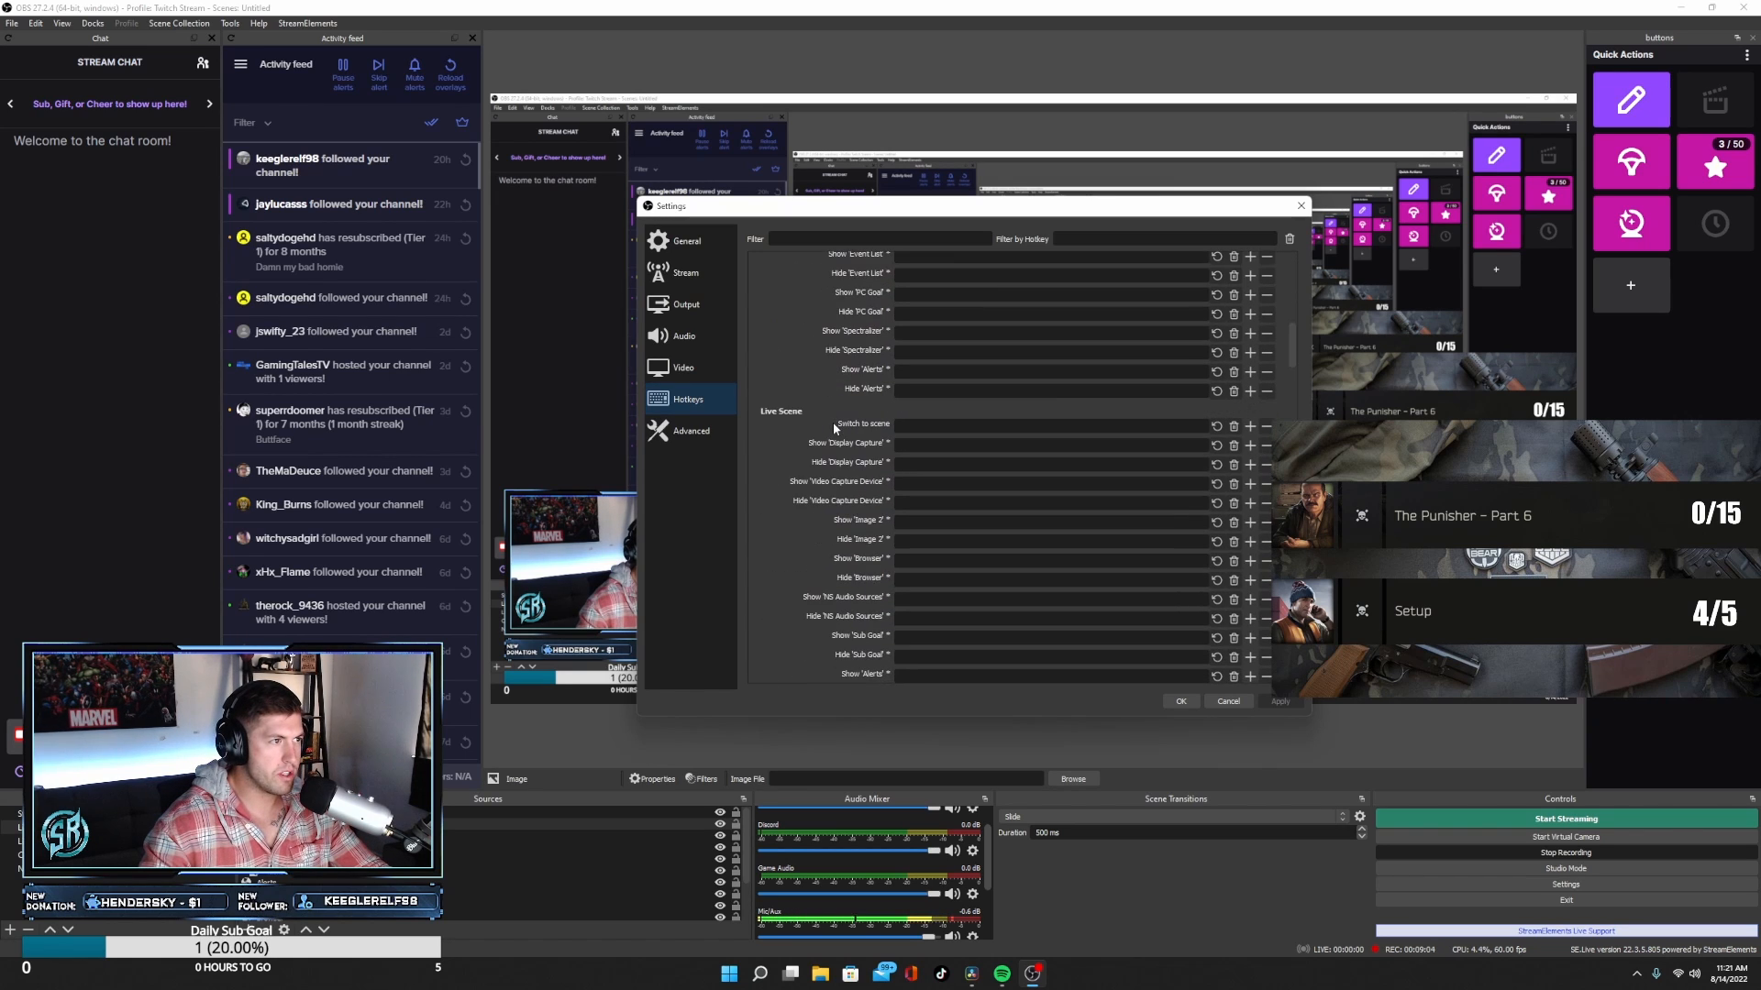
pyautogui.scroll(-3, 833, 422)
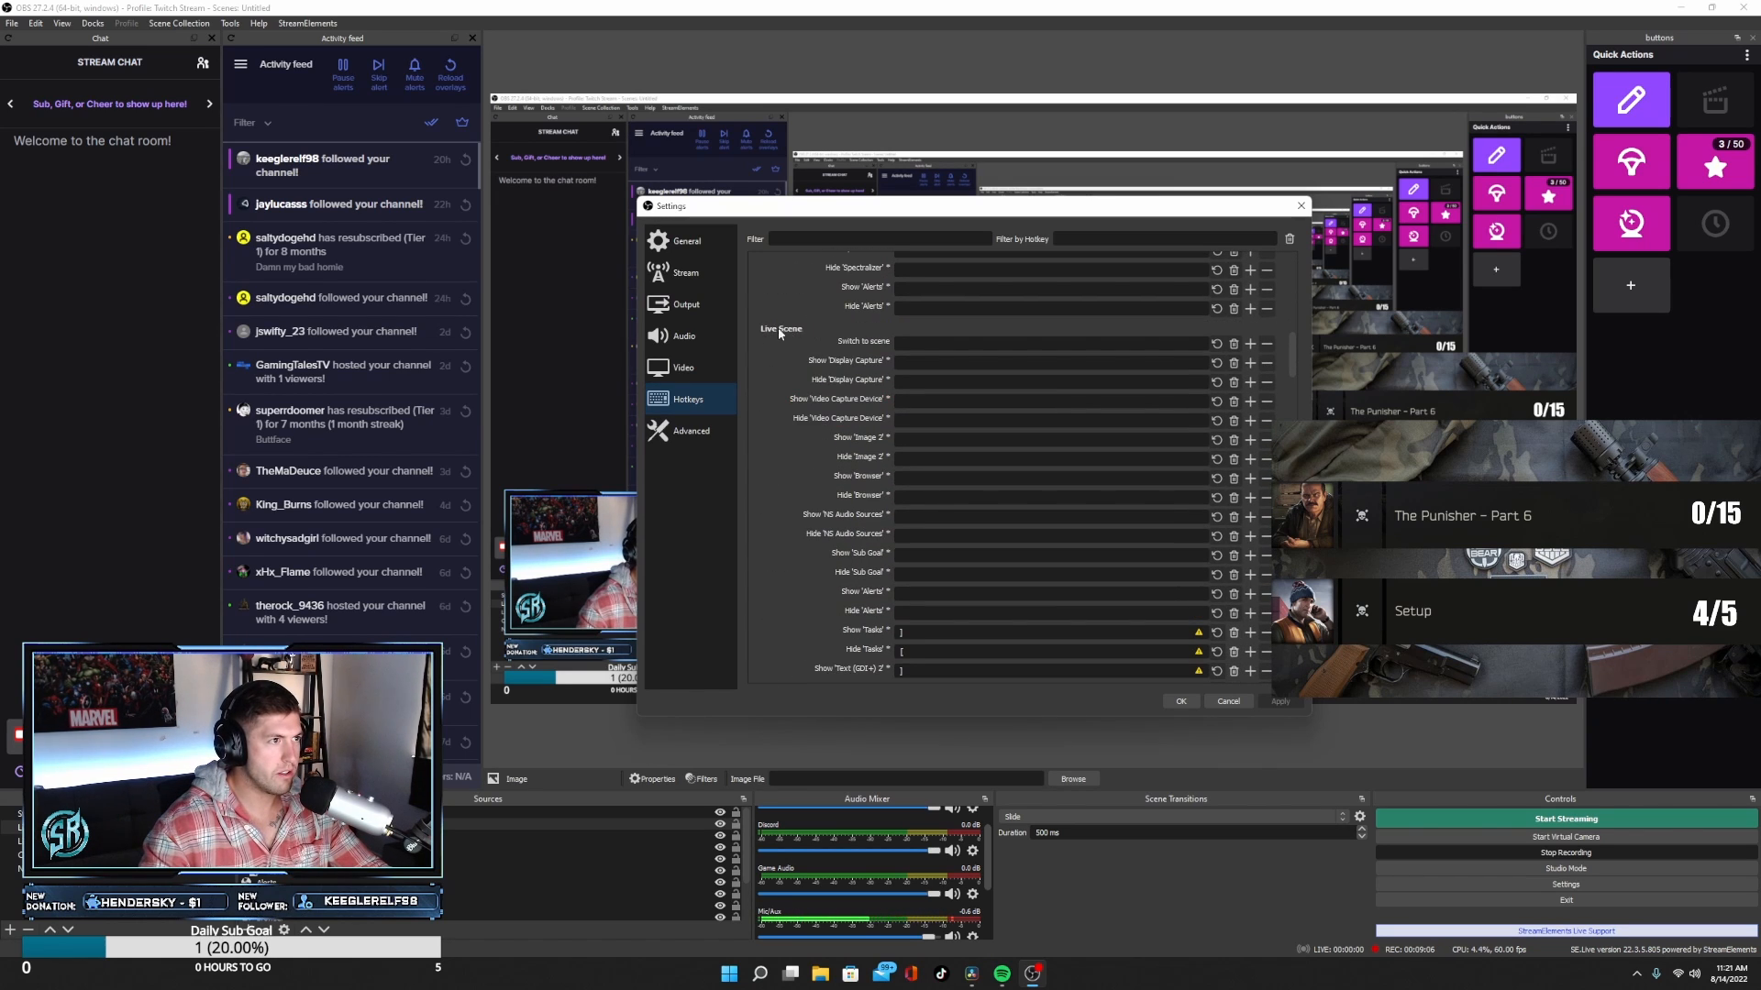
pyautogui.moveTo(847, 206); pyautogui.dragTo(541, 199)
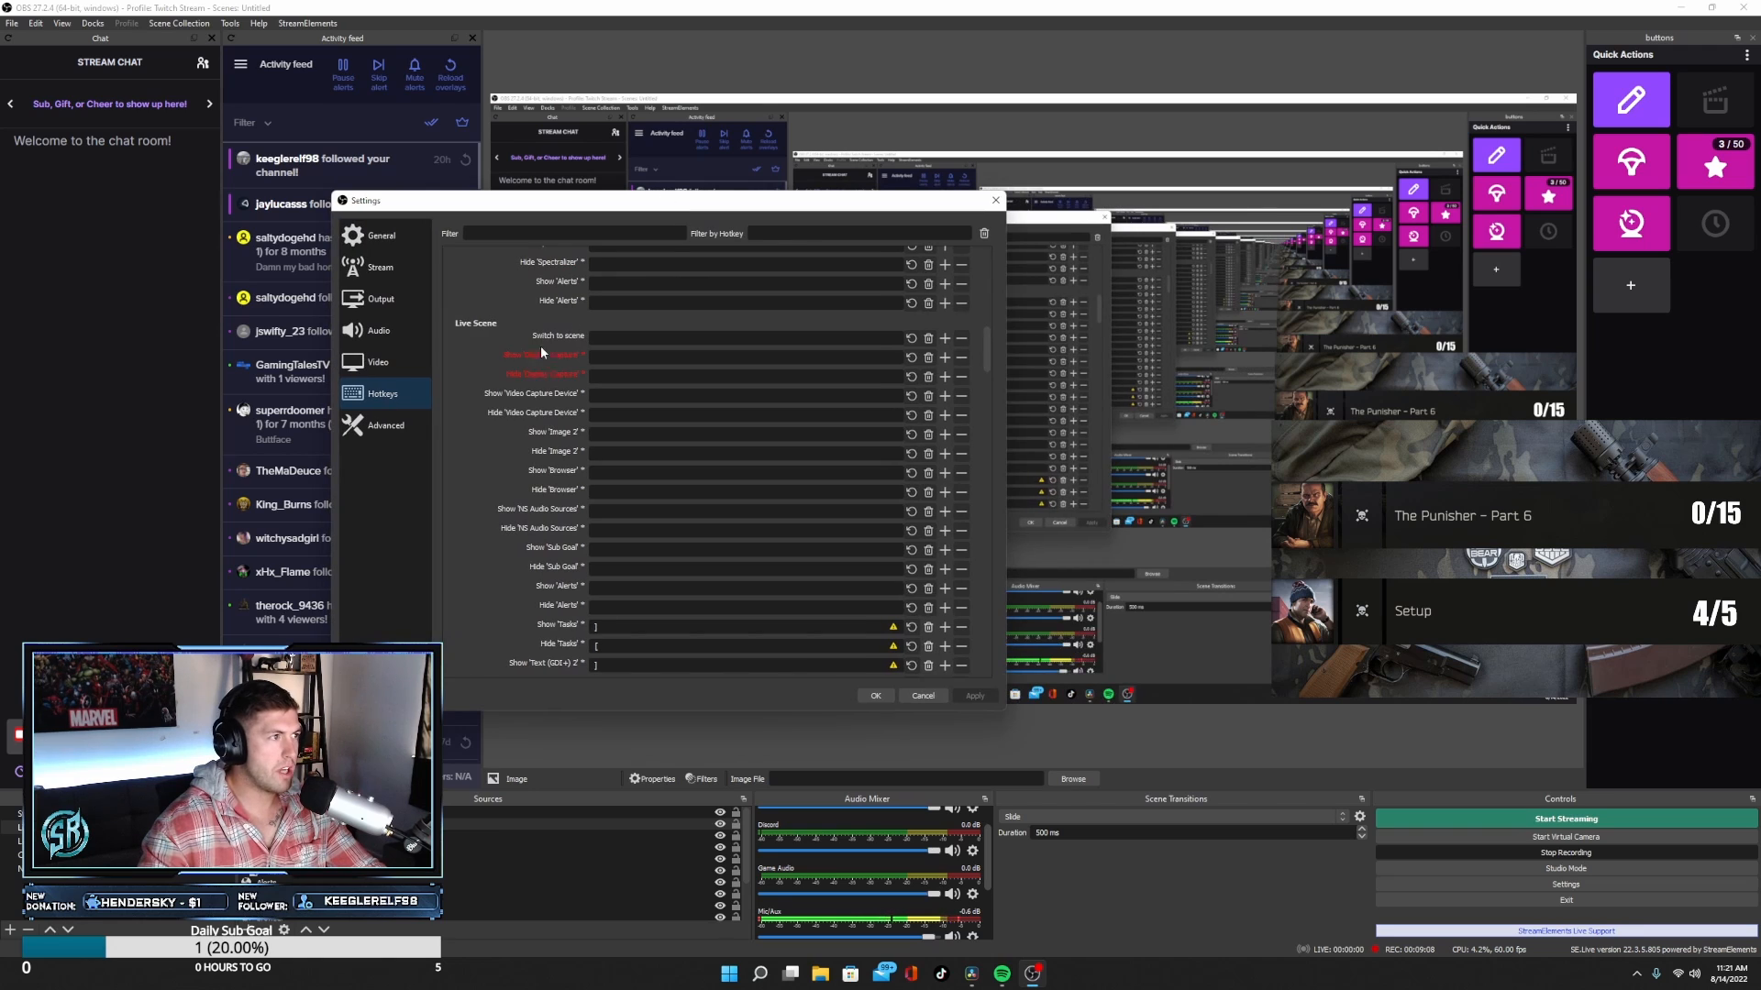
pyautogui.scroll(-3, 533, 409)
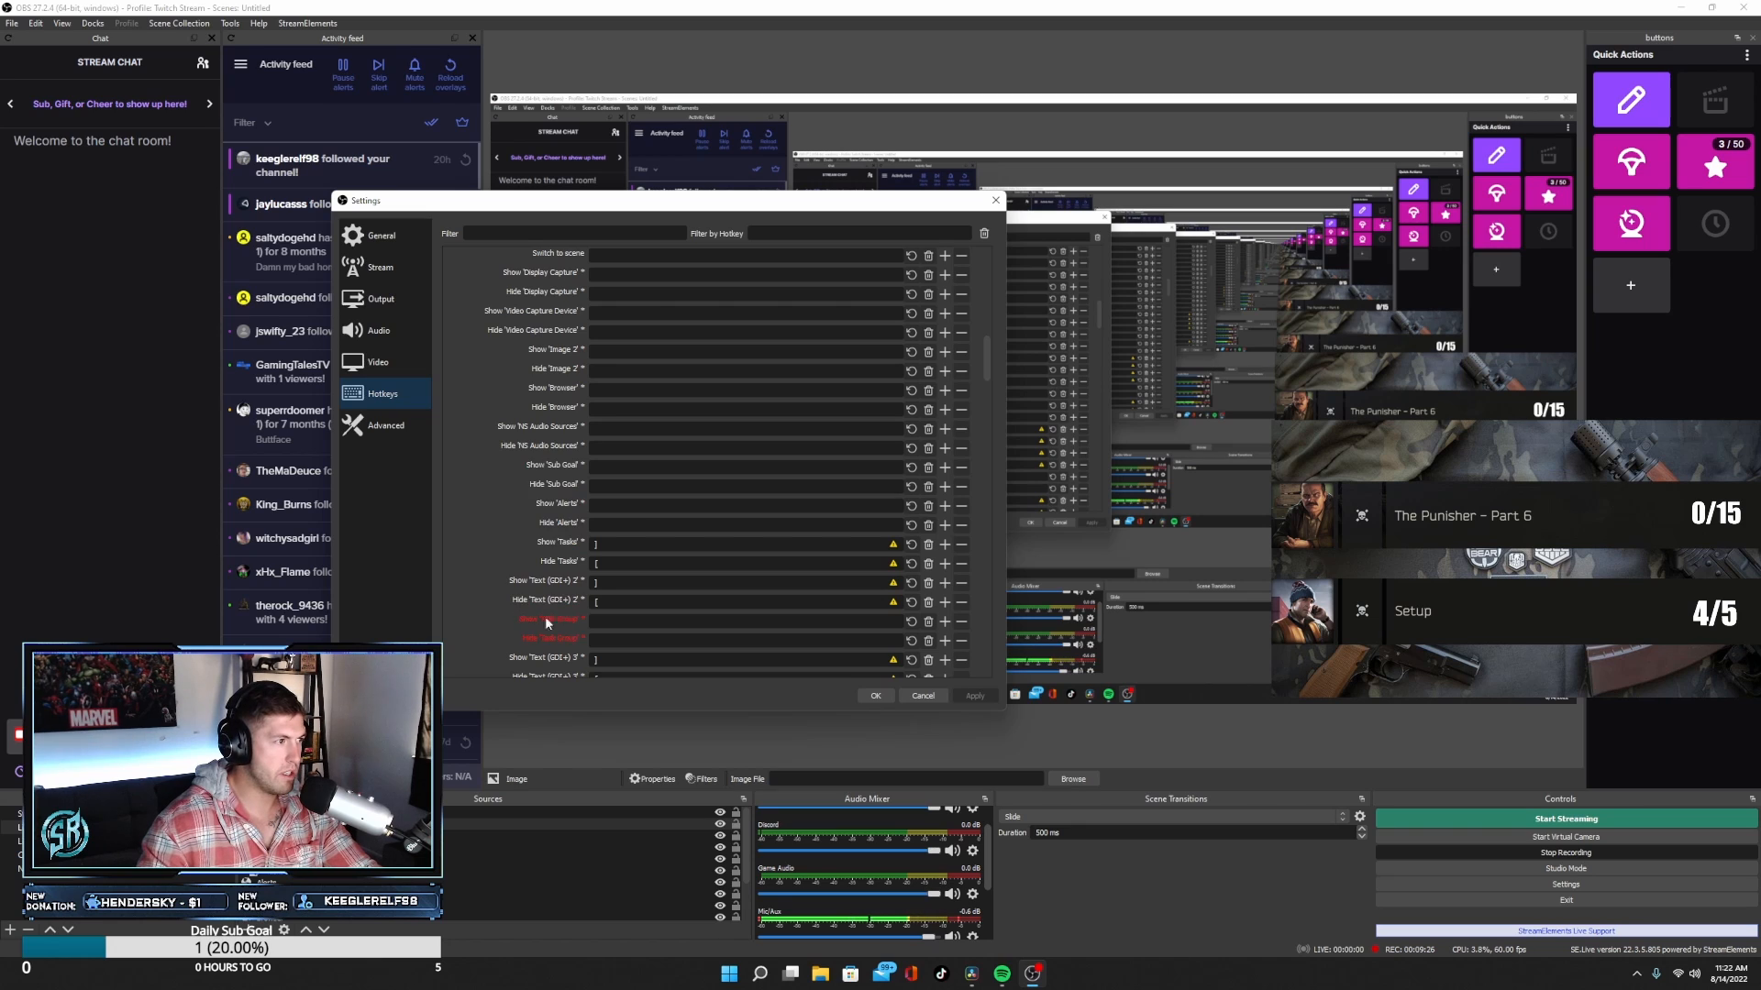
pyautogui.scroll(-2, 510, 613)
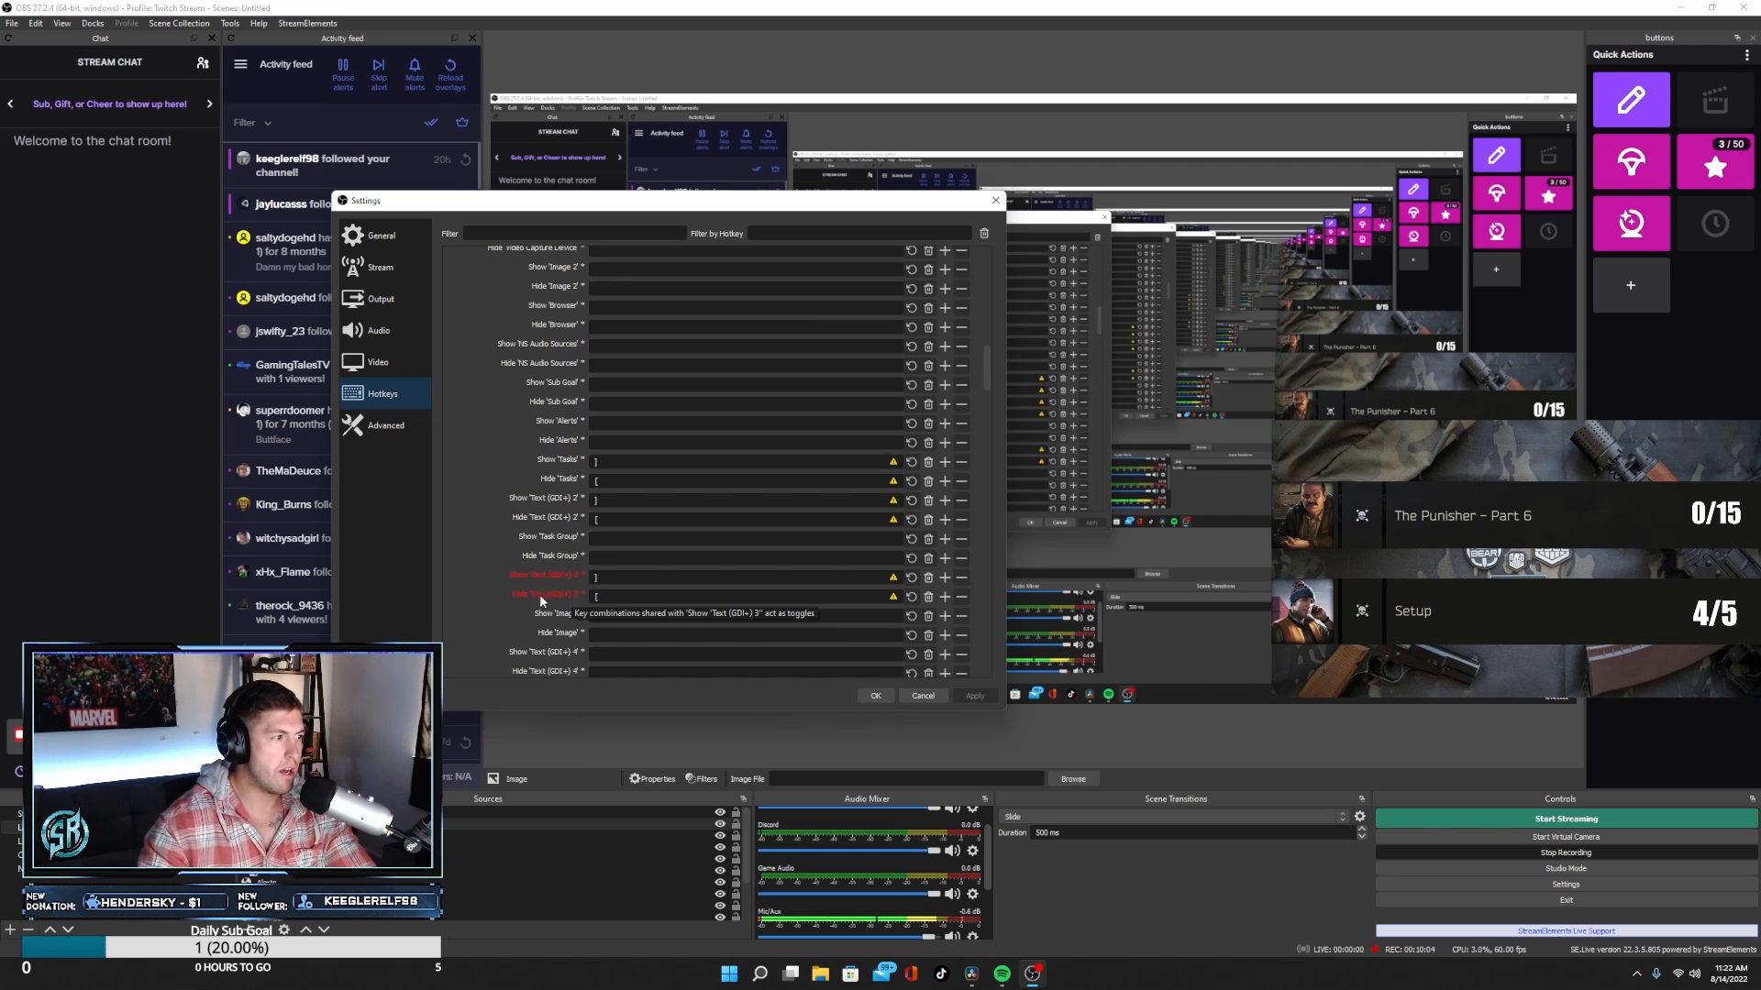
pyautogui.click(922, 696)
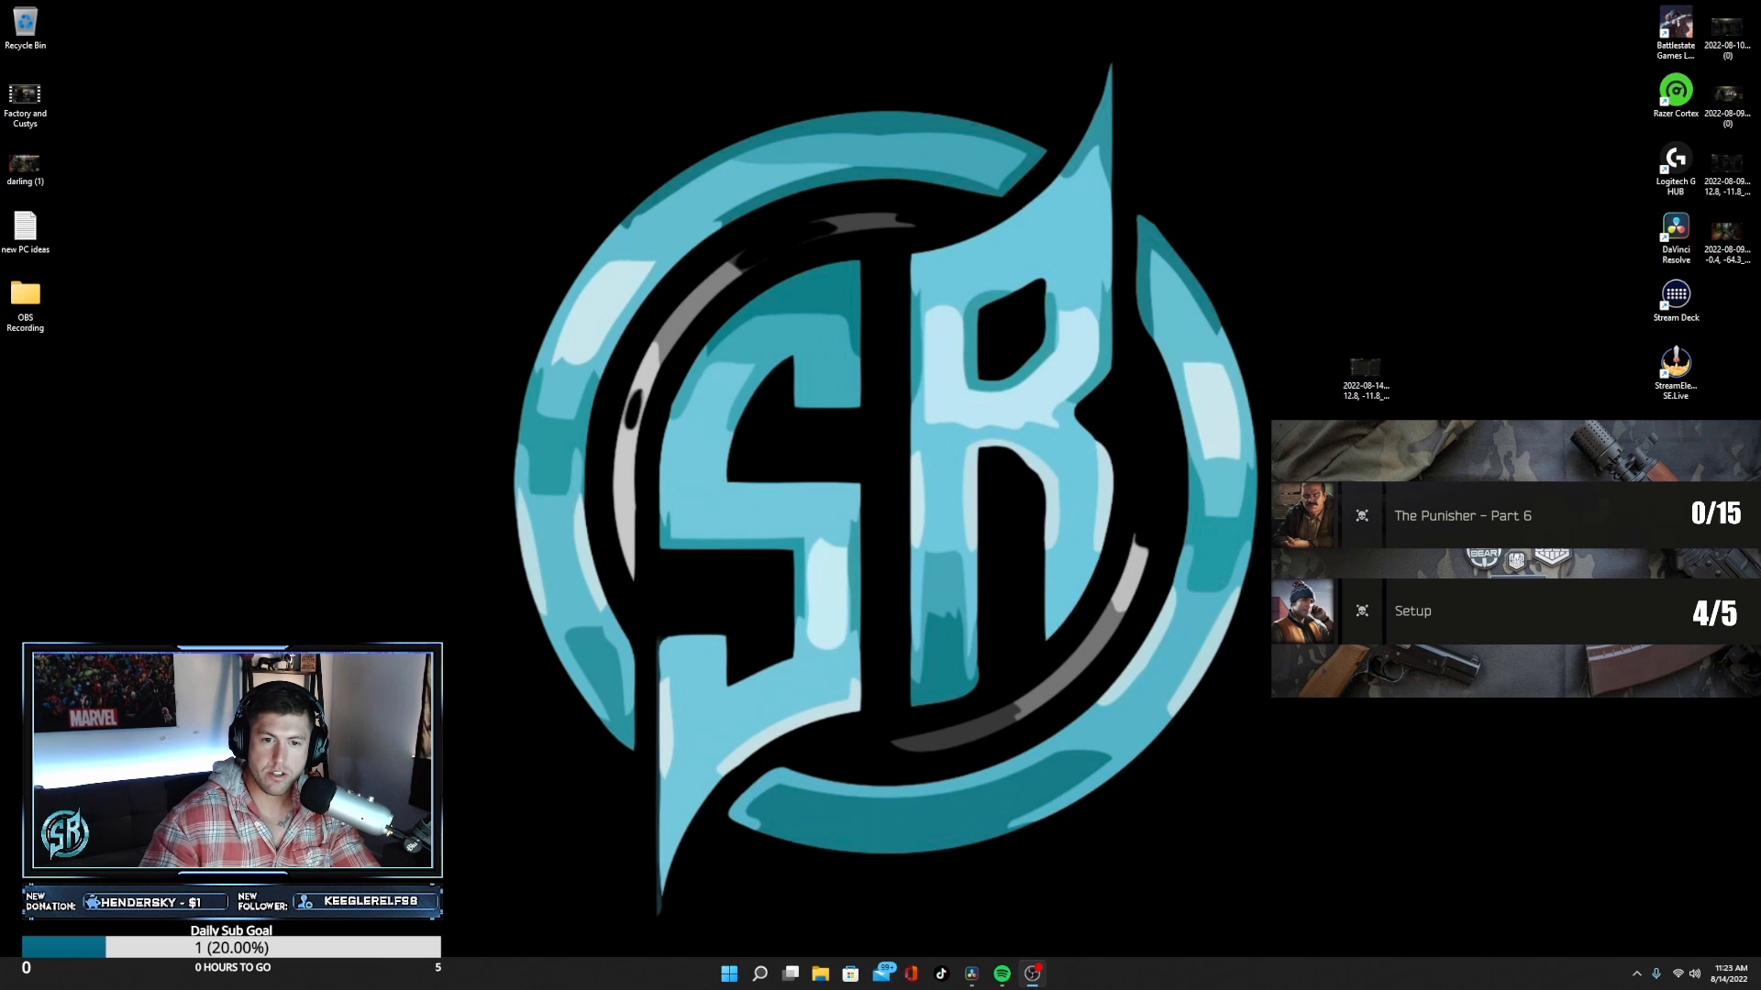
# - Try 2 as the completed count in the 0/15 counter text, restore 0 and cancel the edit
pyautogui.moveTo(1760, 230); pyautogui.dragTo(780, 236)
pyautogui.click(569, 580)
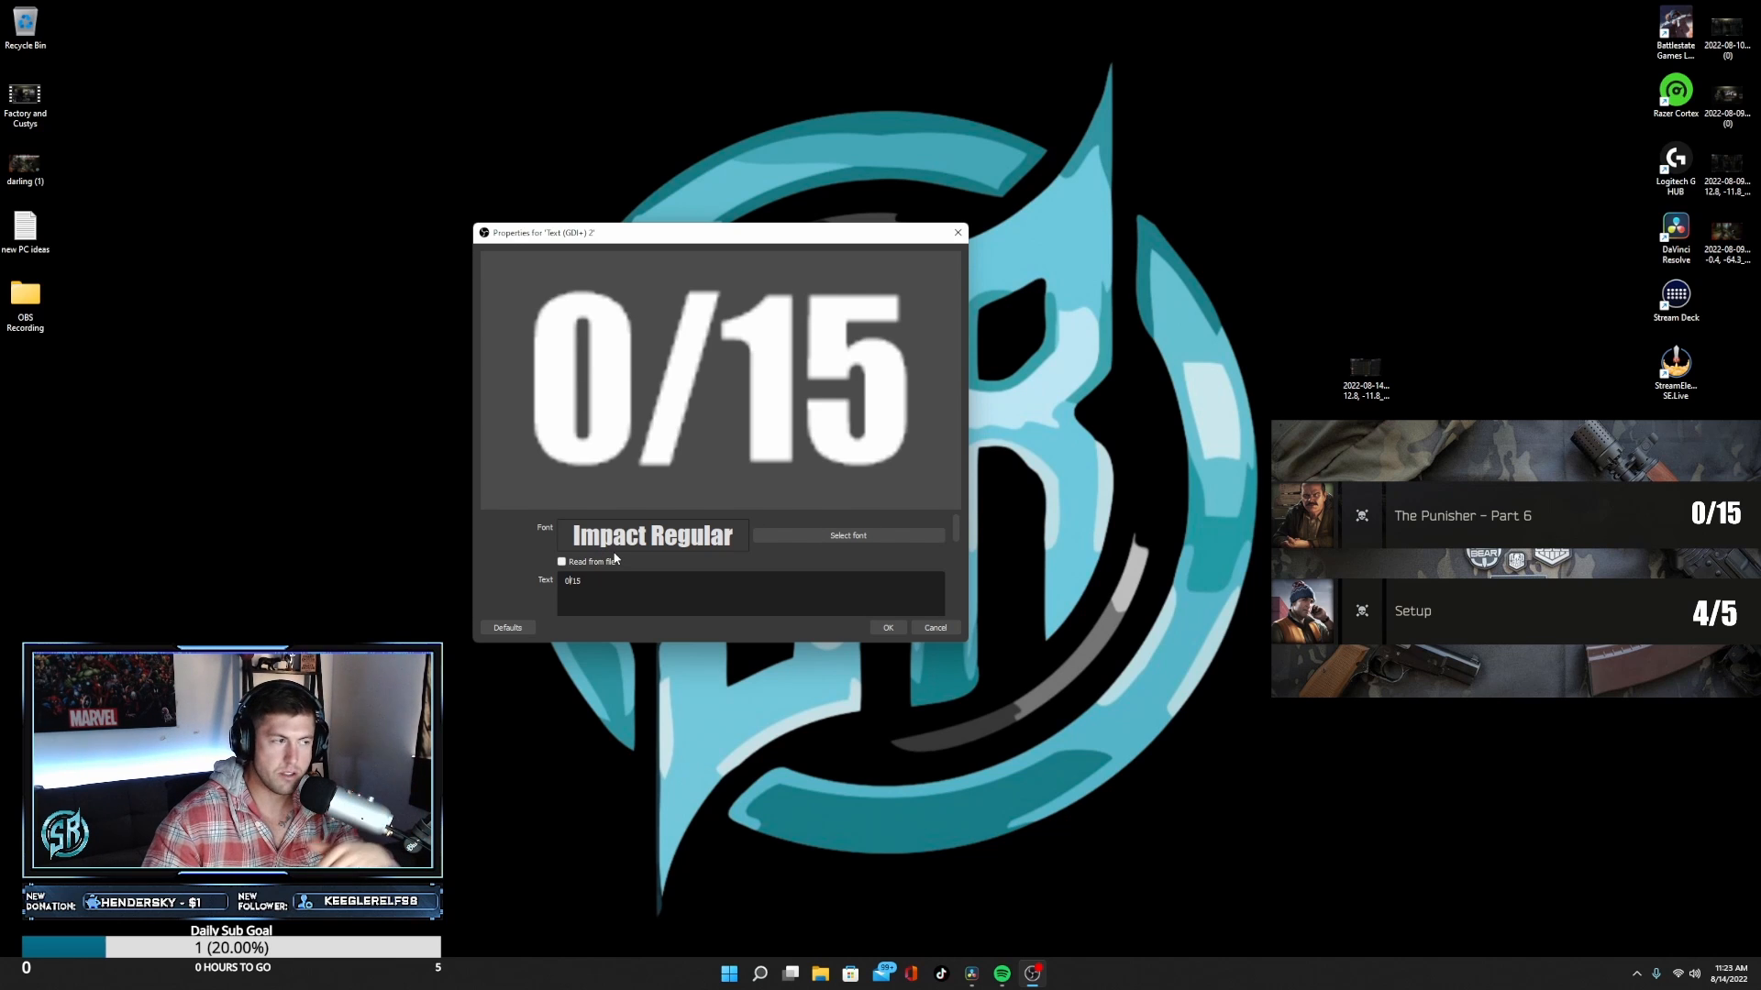
pyautogui.press('BackSpace')
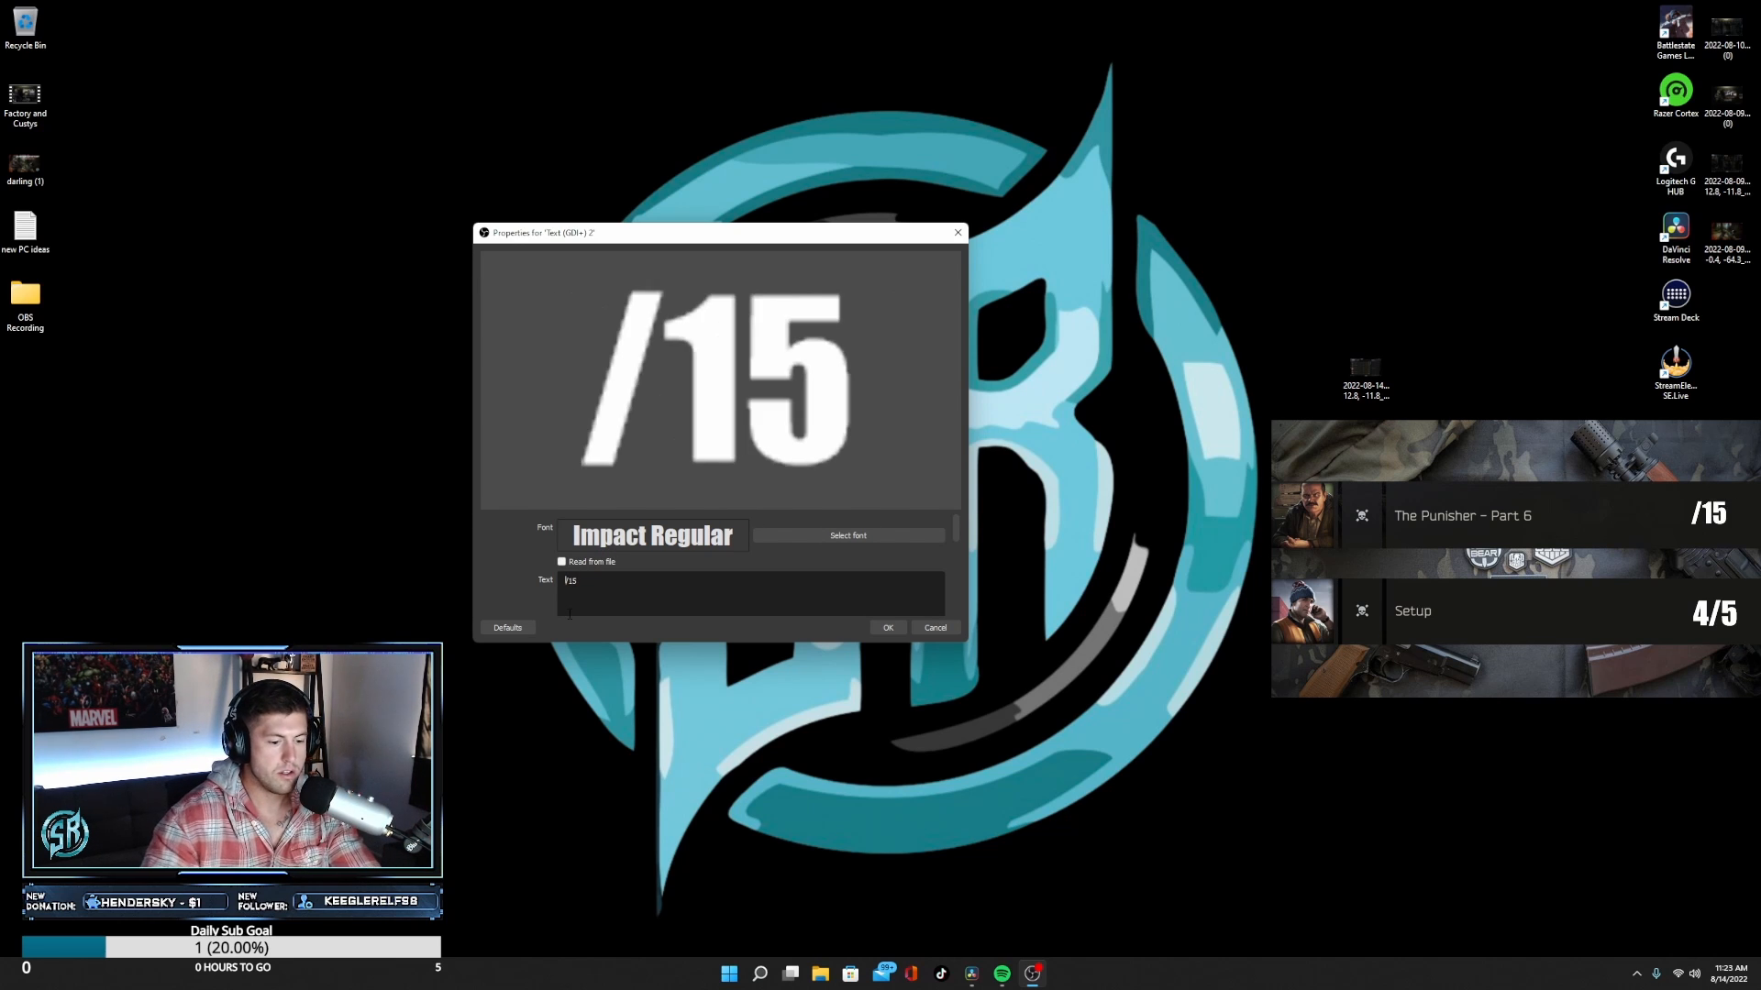
pyautogui.write('2')
pyautogui.press('BackSpace')
pyautogui.write('0')
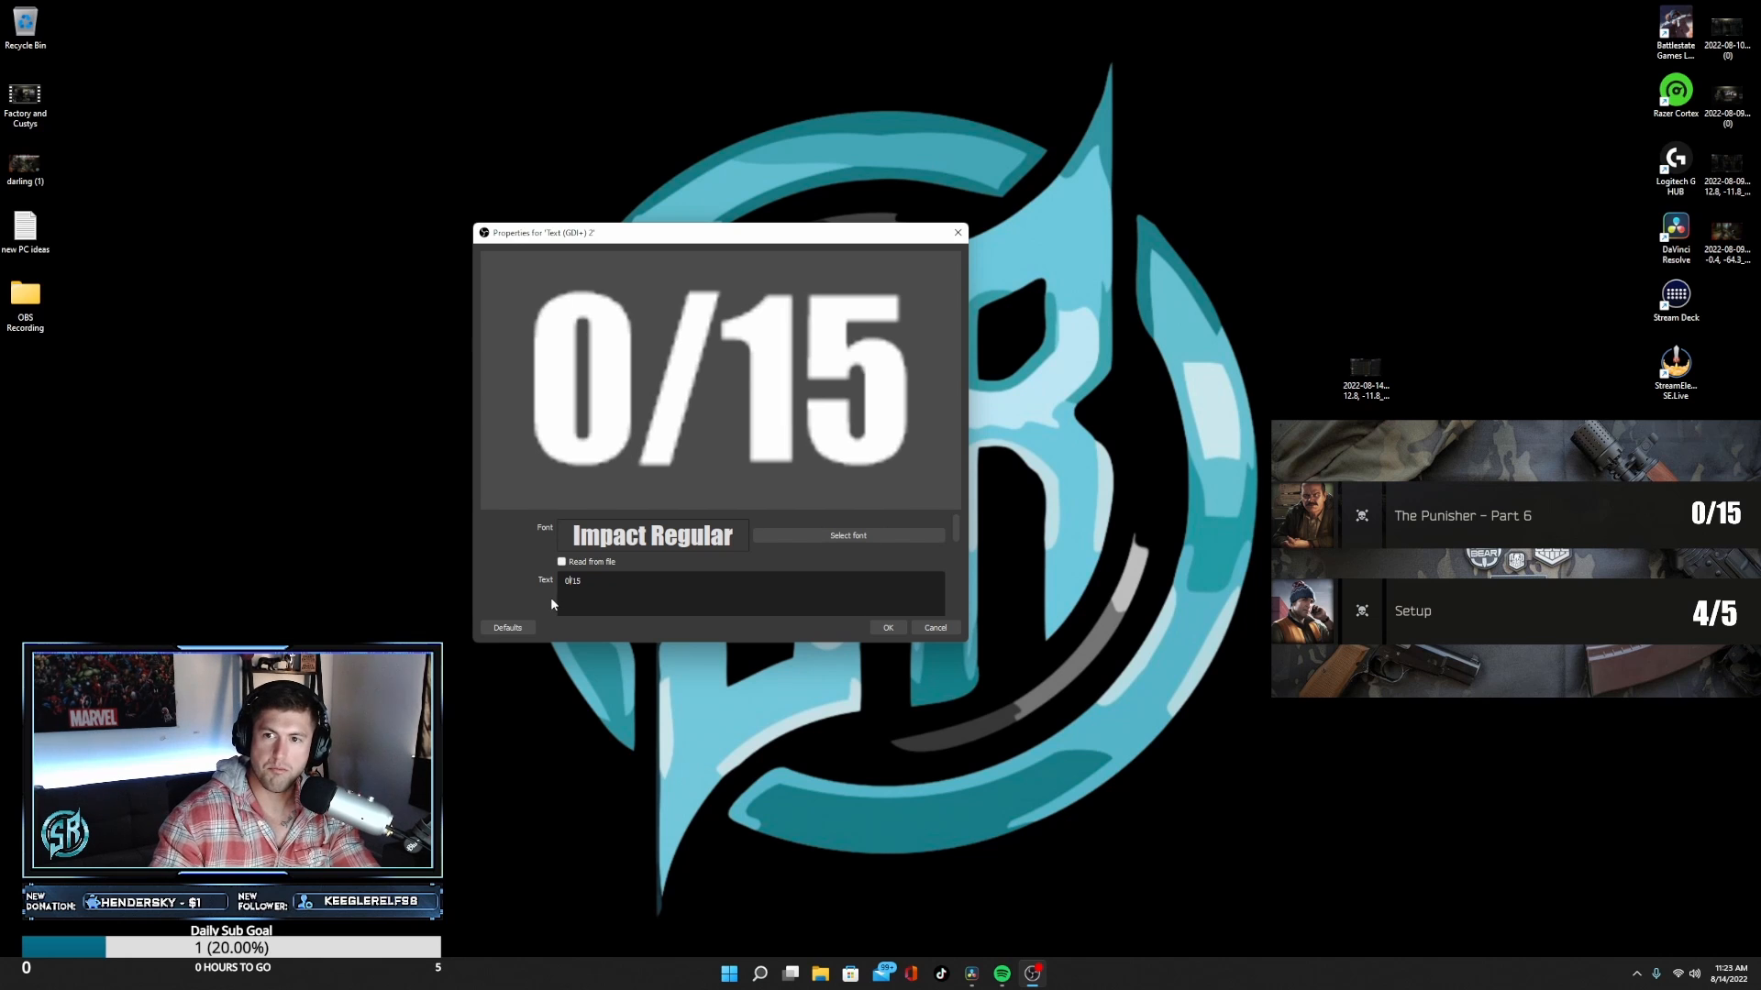
pyautogui.click(934, 627)
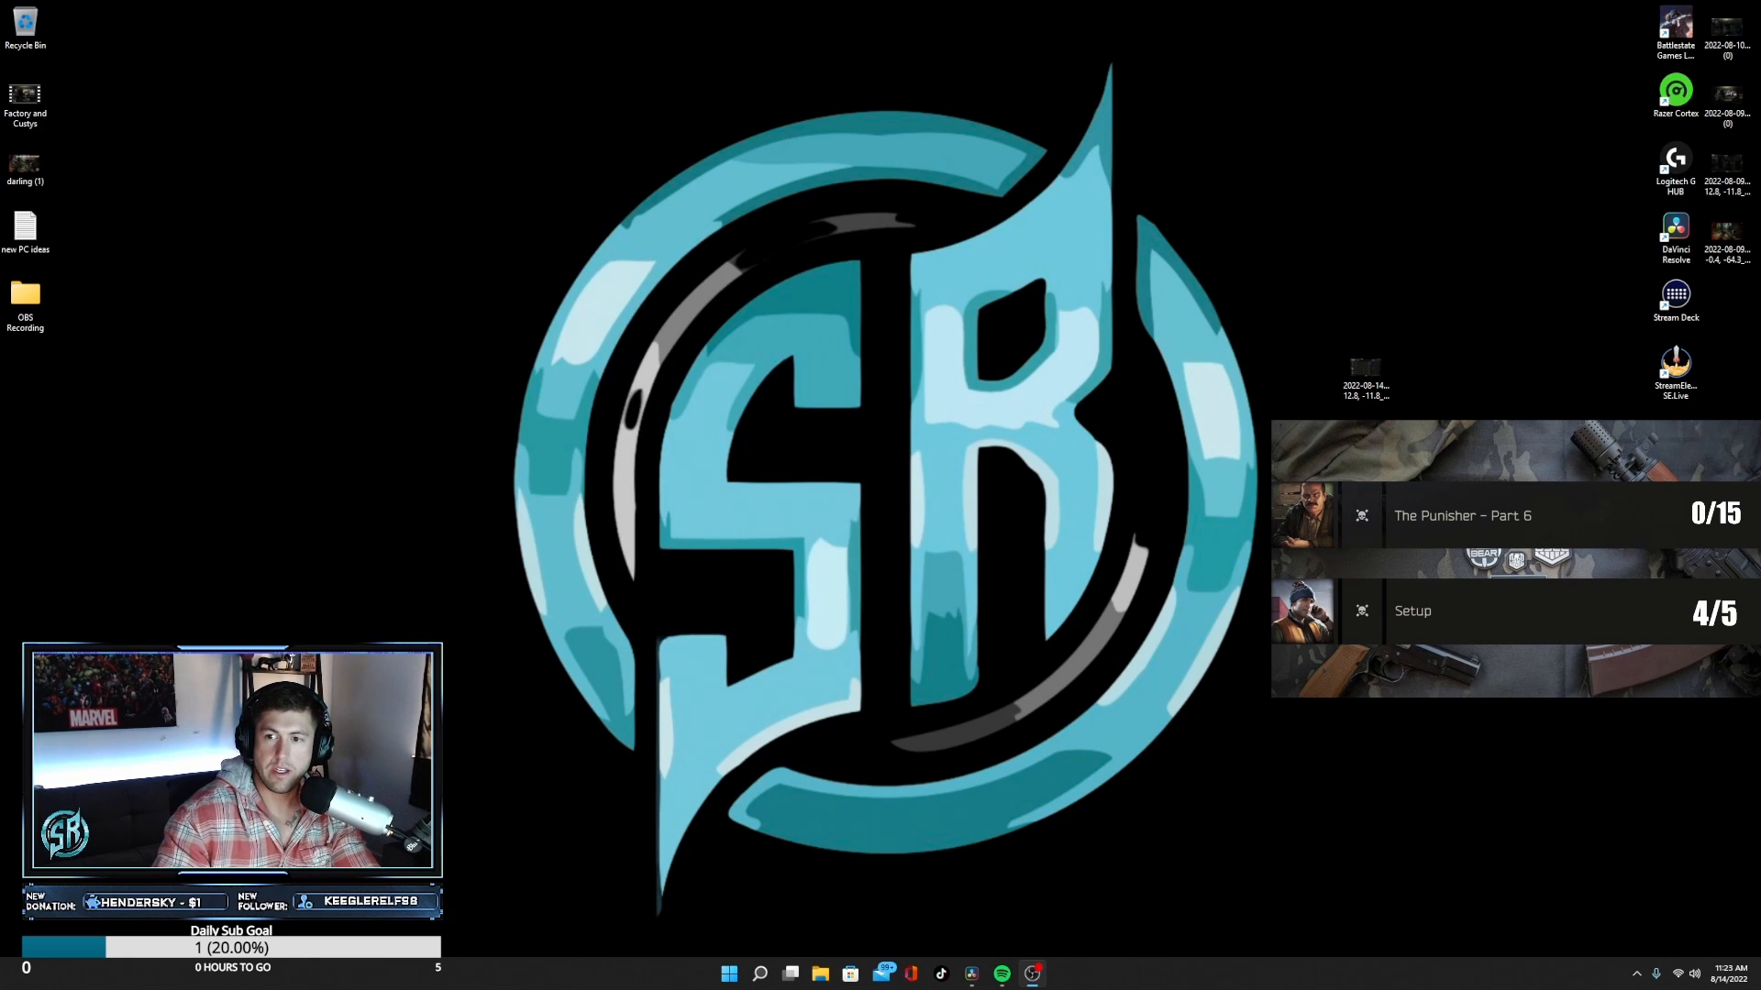